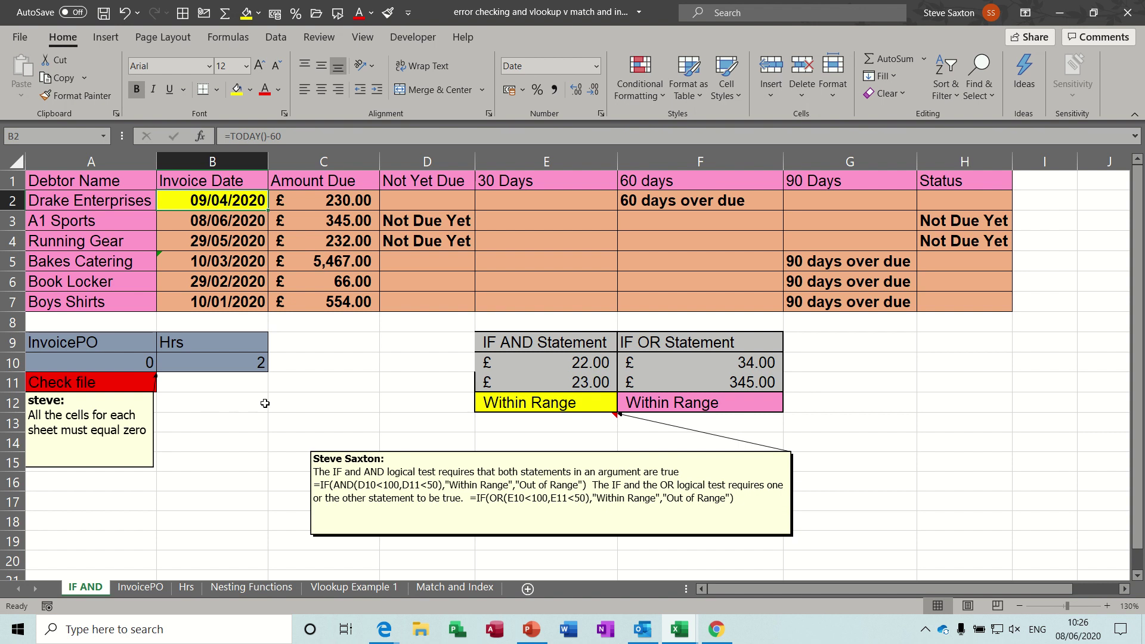
Step: Enter the formula =IF(B10>0,"Good","Bad") in cell B12, below the Hrs value
click(234, 405)
text(=)
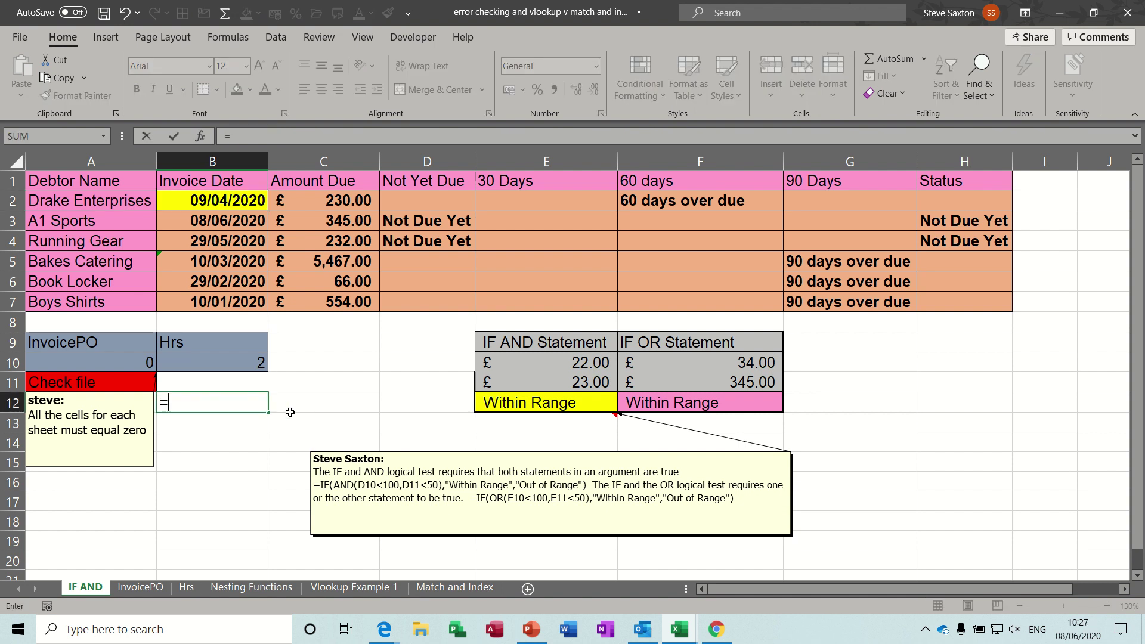
text(if()
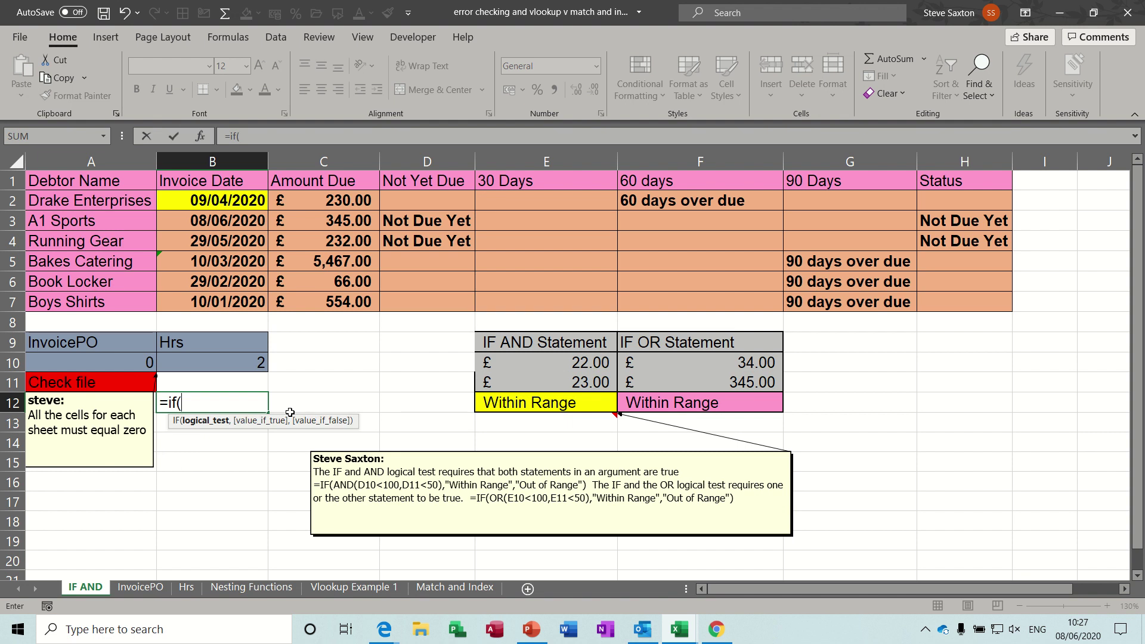
click(251, 365)
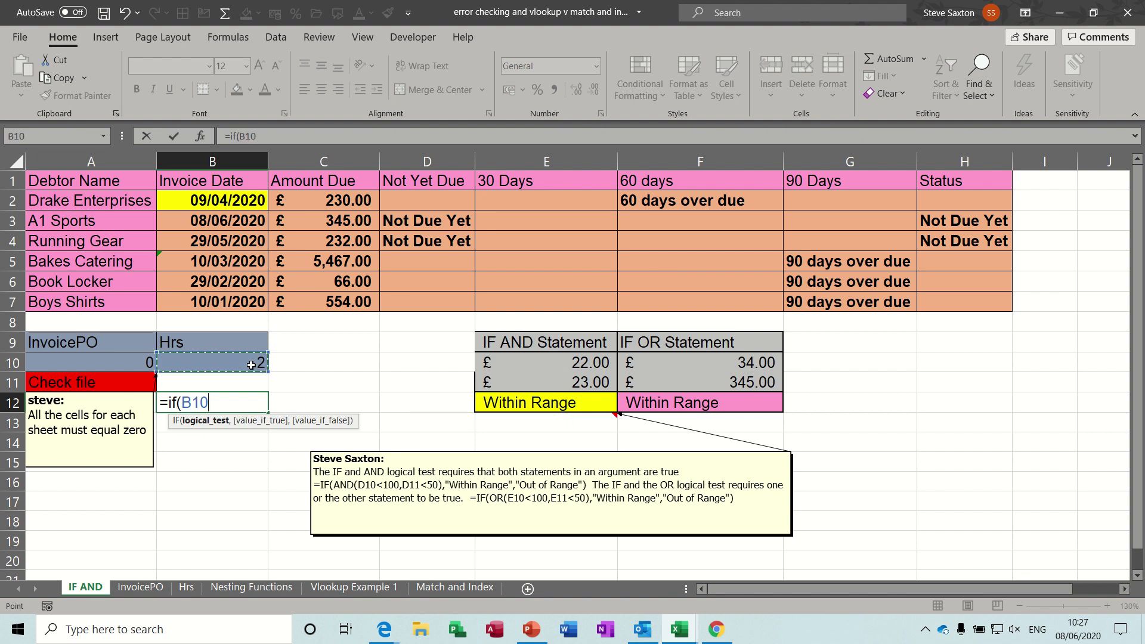
text(>0,)
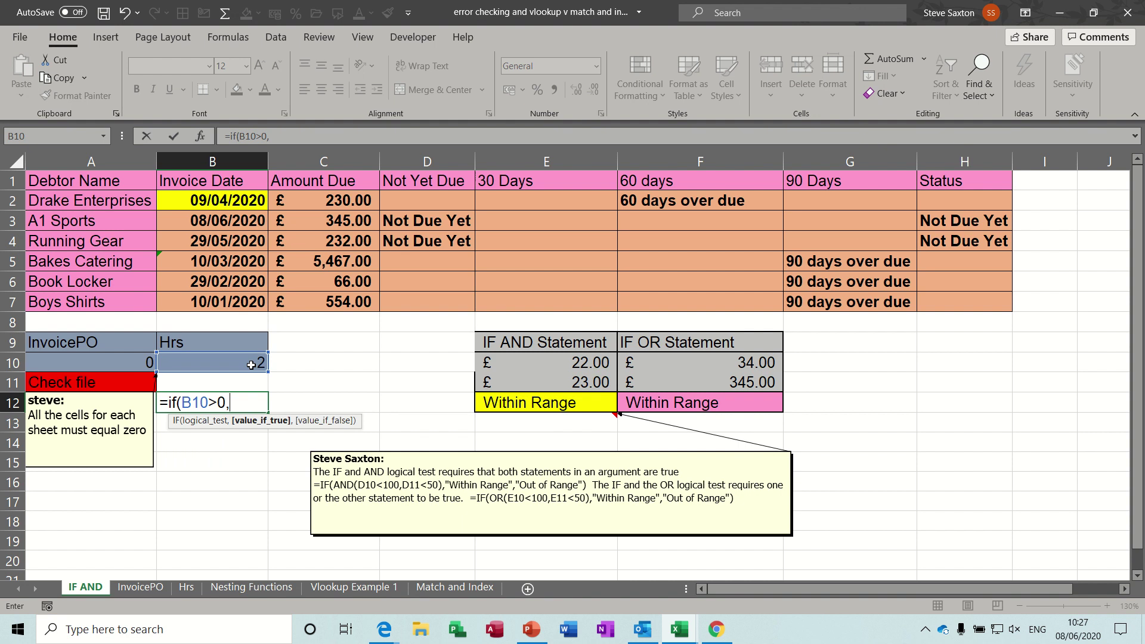
text("Good","Bad")
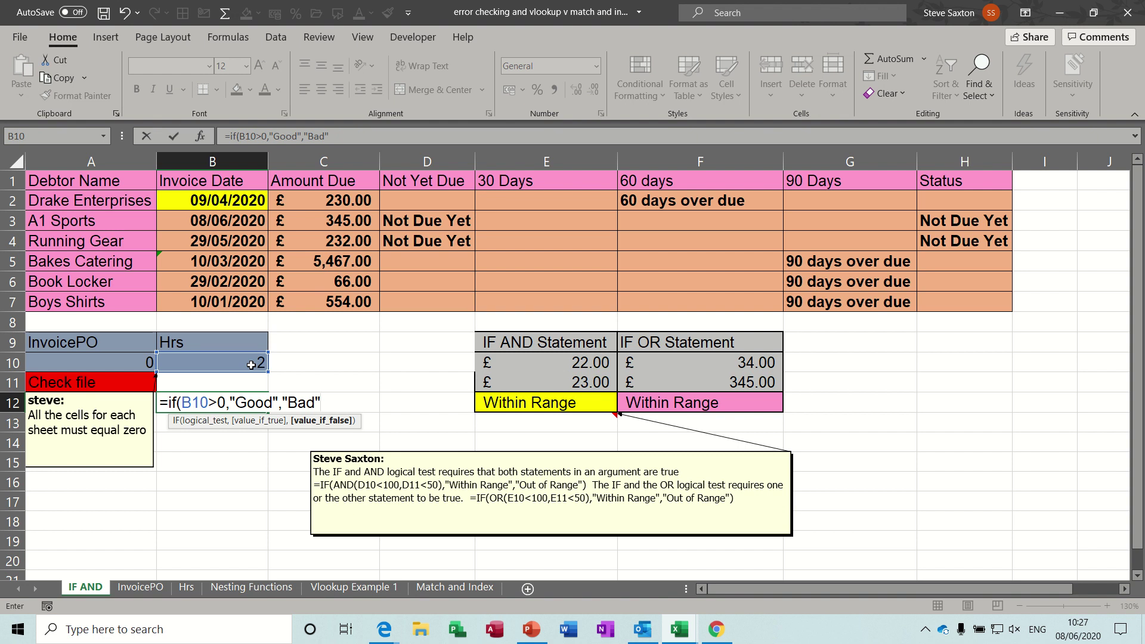
text())
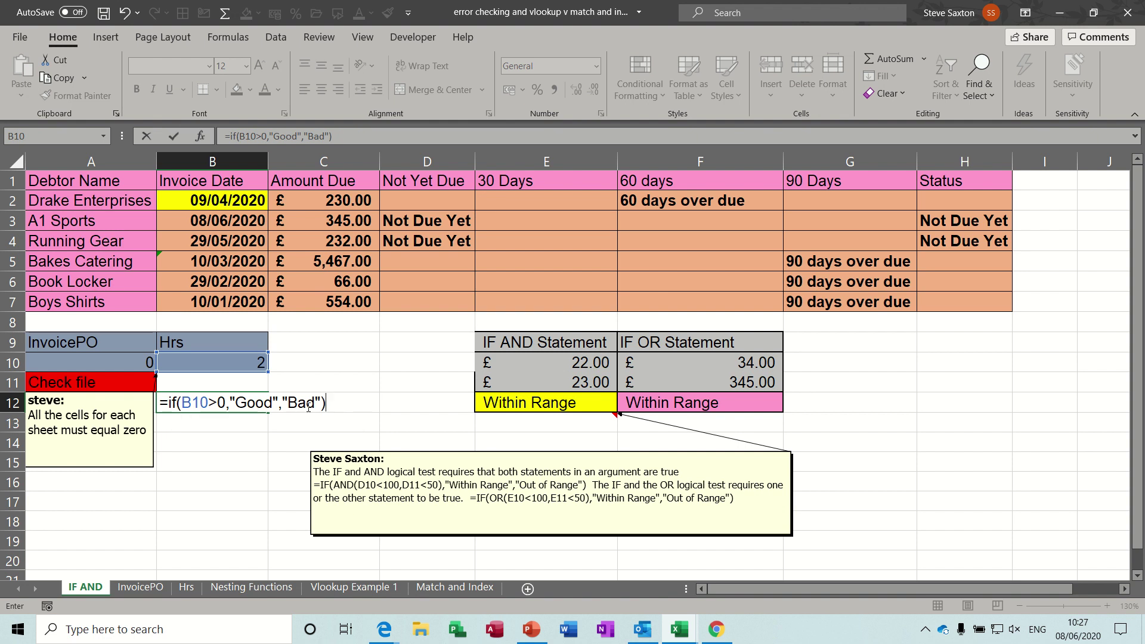
click(174, 138)
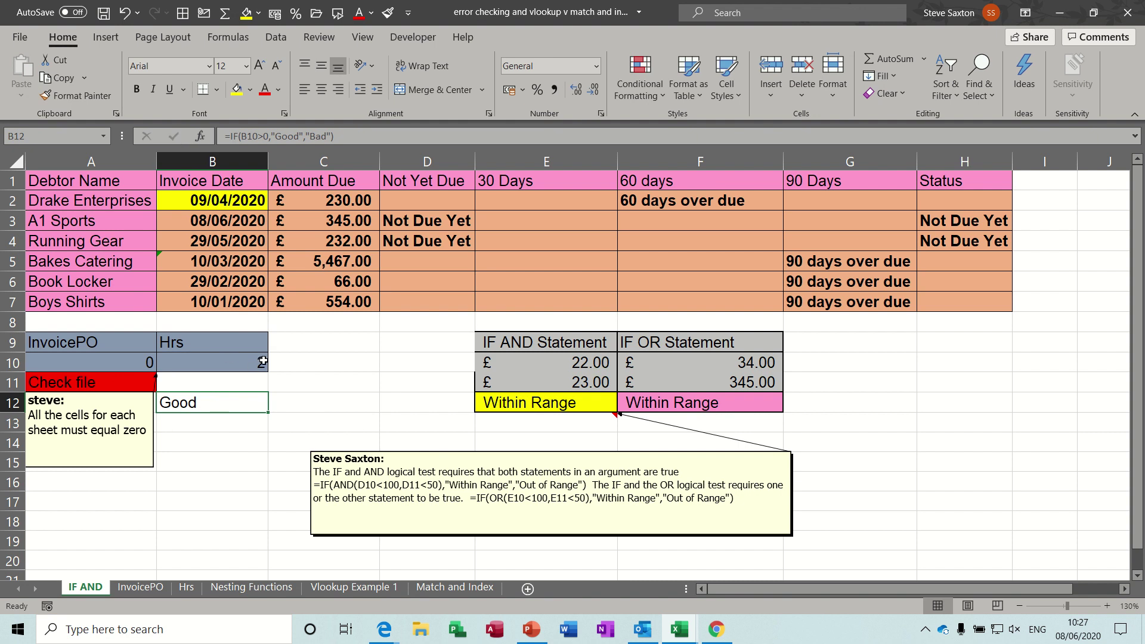
Step: Enter the formula =AND(B10>0,A10>0) in cell C12 to test the Hrs and InvoicePO values together
click(334, 403)
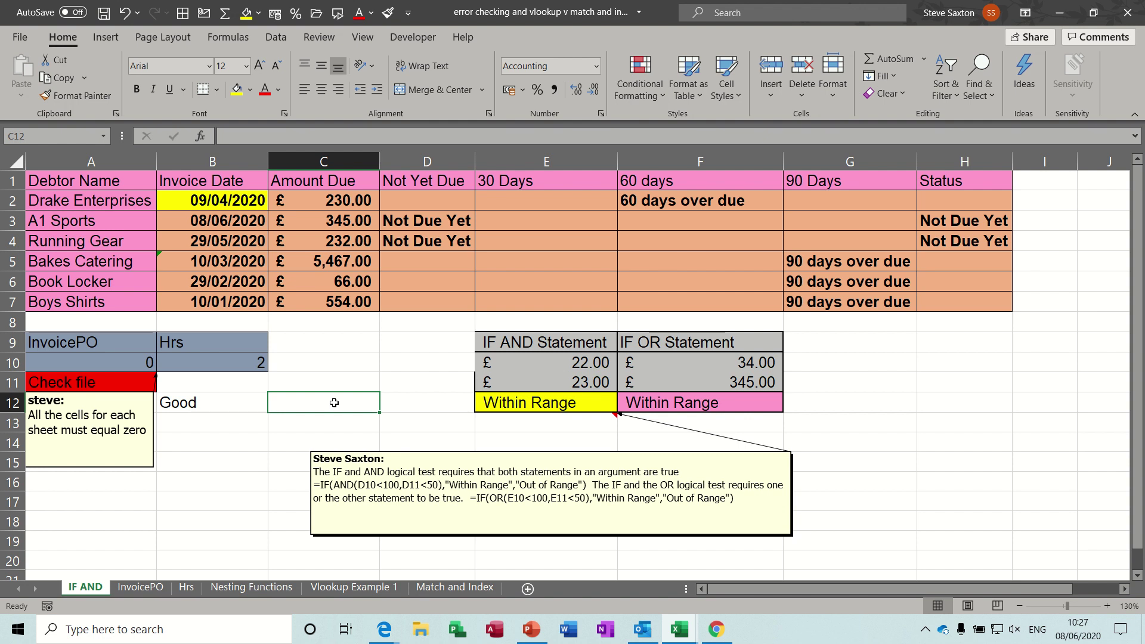
text(=and()
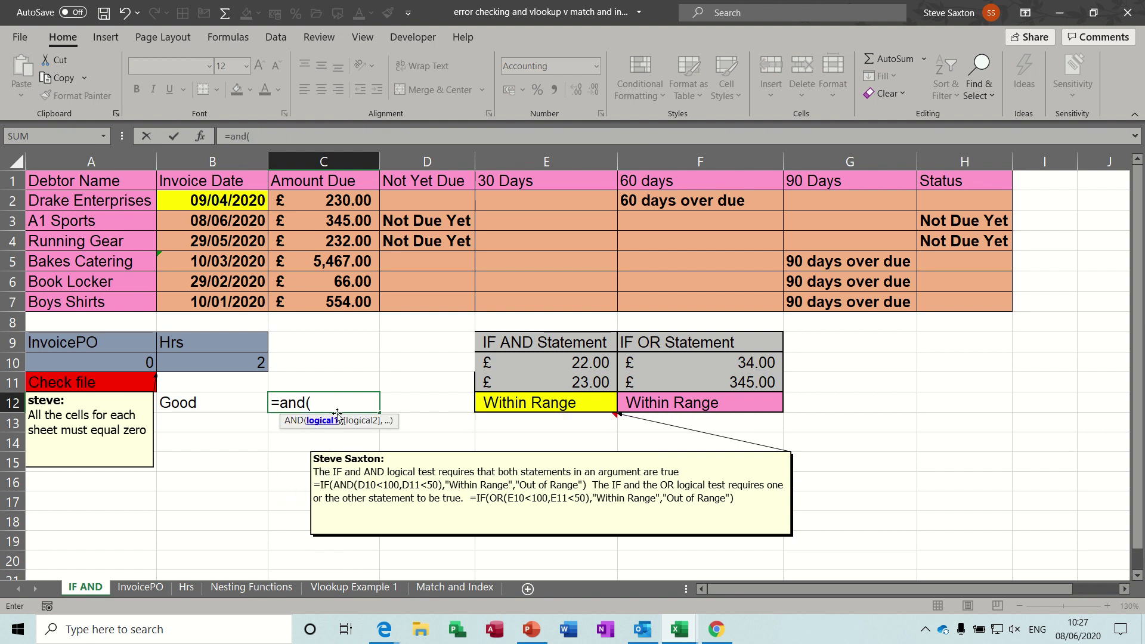
click(243, 363)
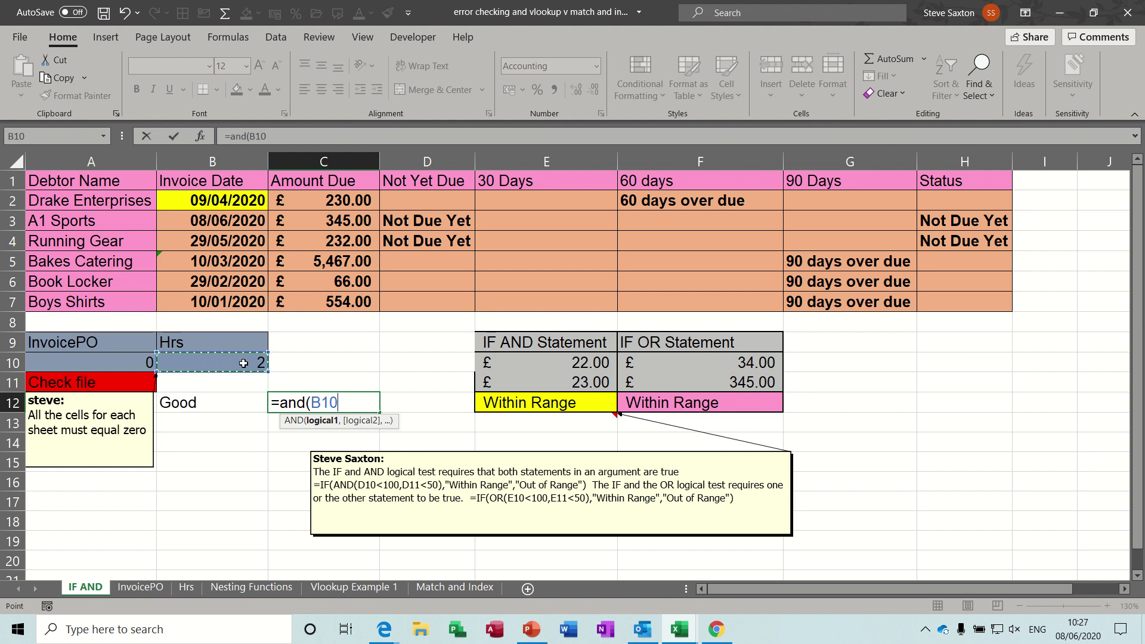
text(>0,)
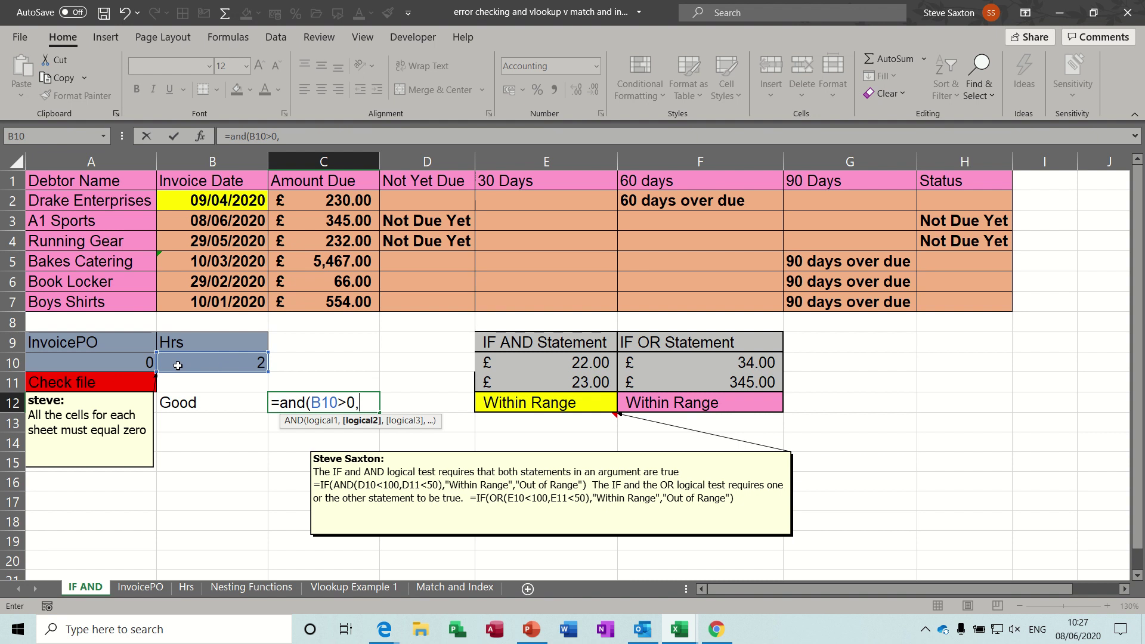
click(133, 362)
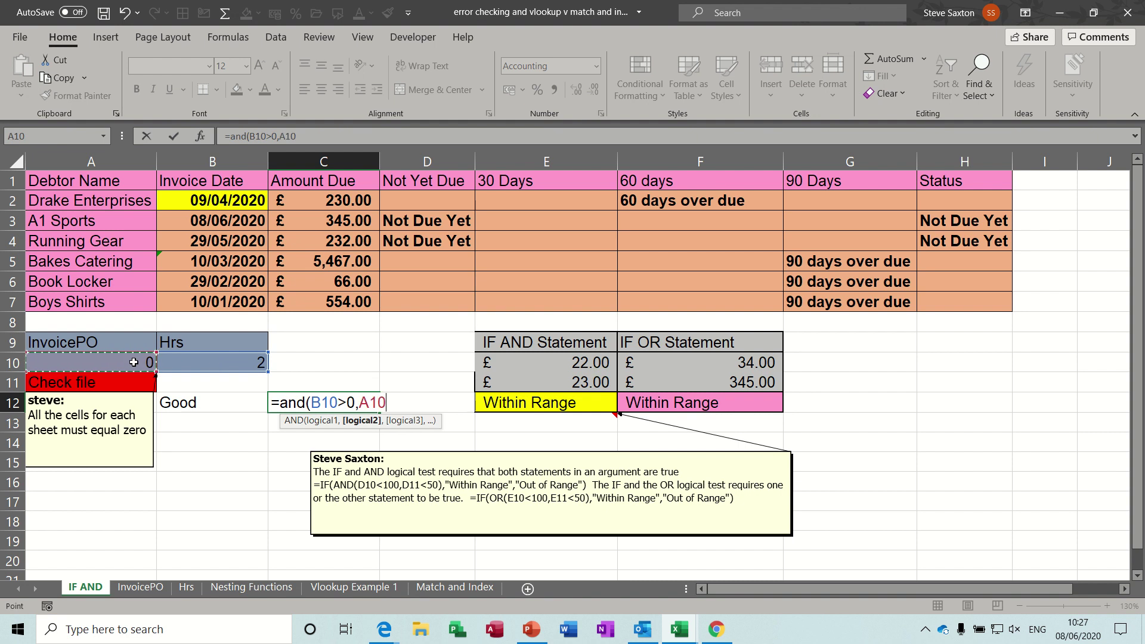
text(>0))
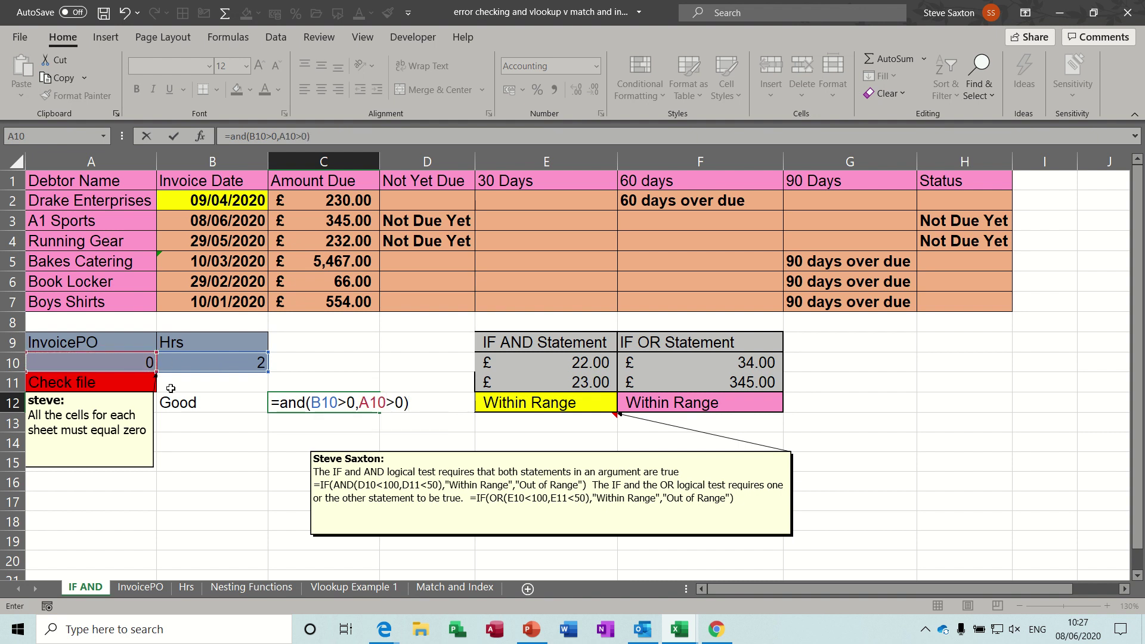
click(174, 136)
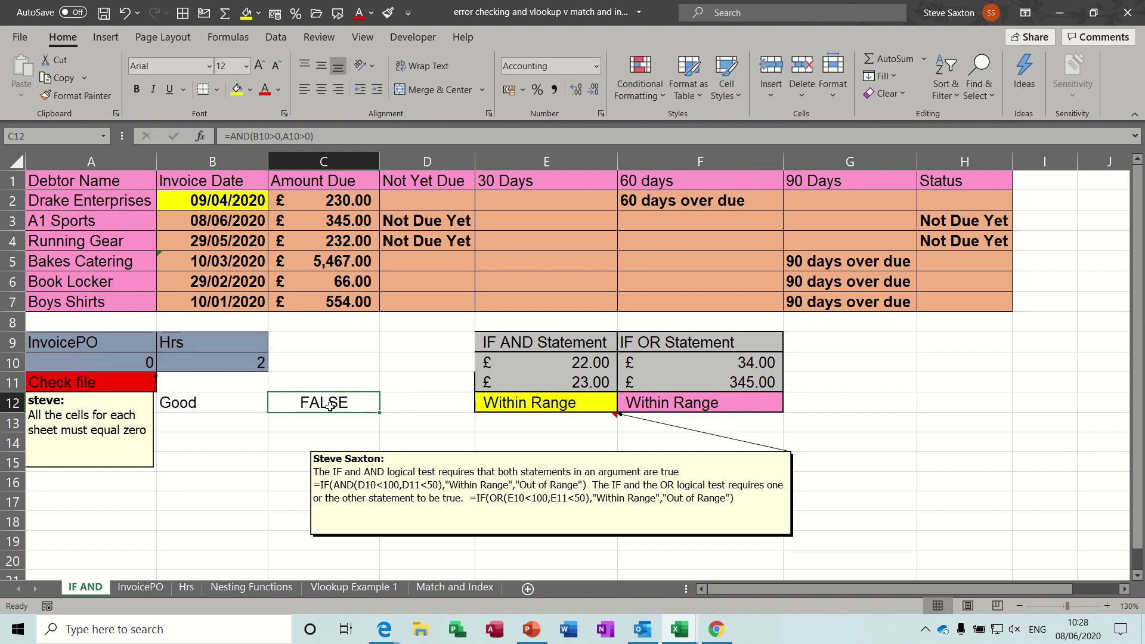
Step: Enter the formula =OR(B10>0,A10>0) in cell C13 and compare it with the AND formula in C12
key(Return)
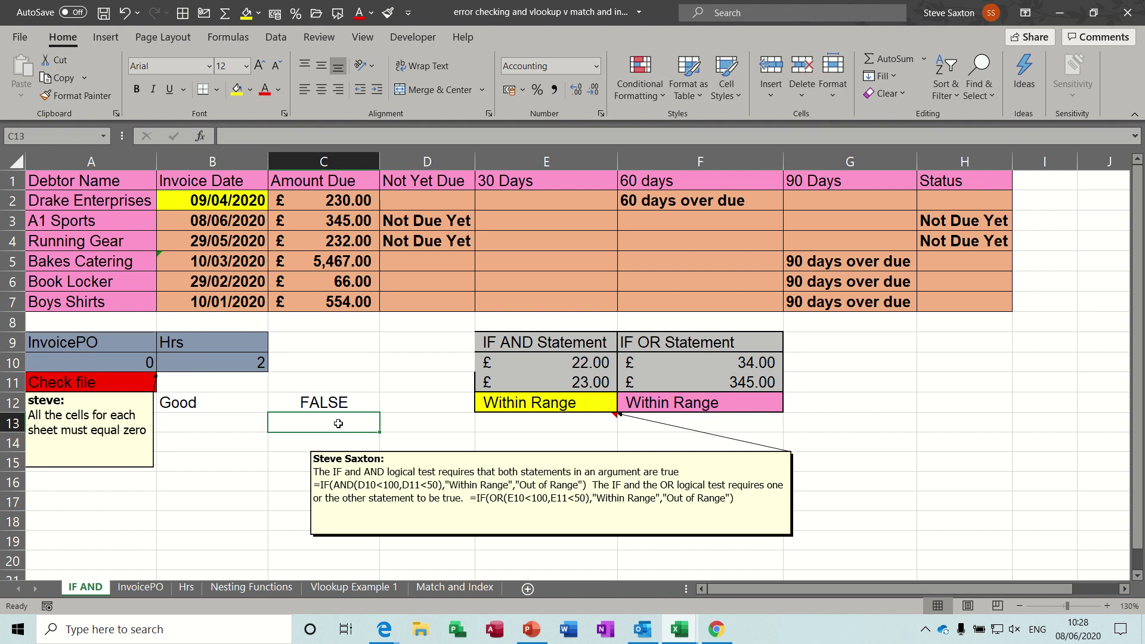
text(=or)
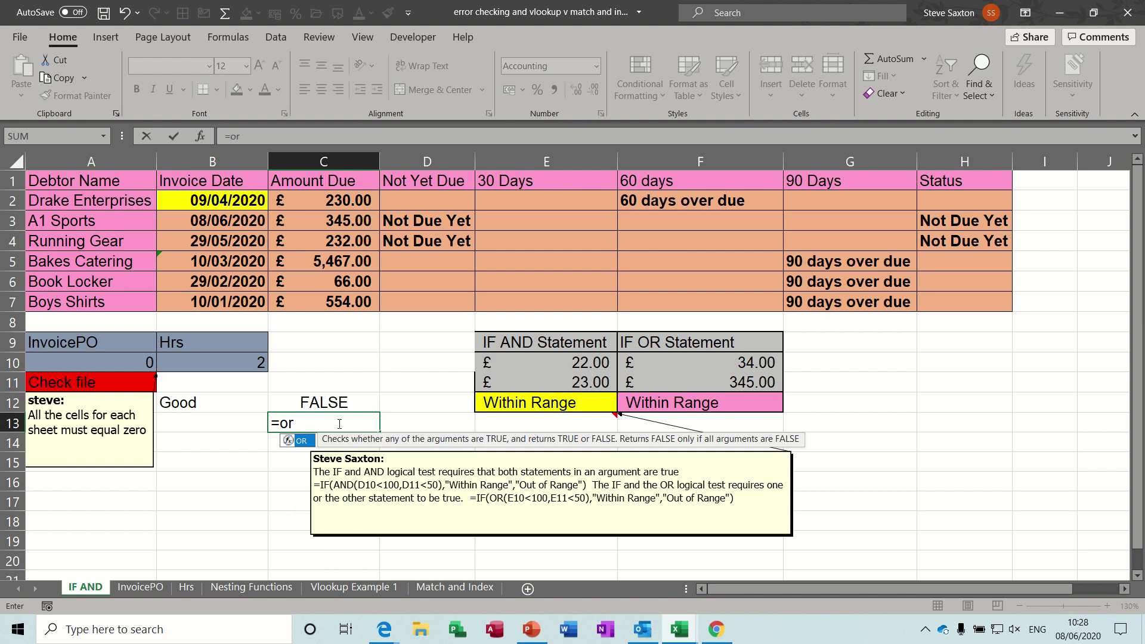
text(()
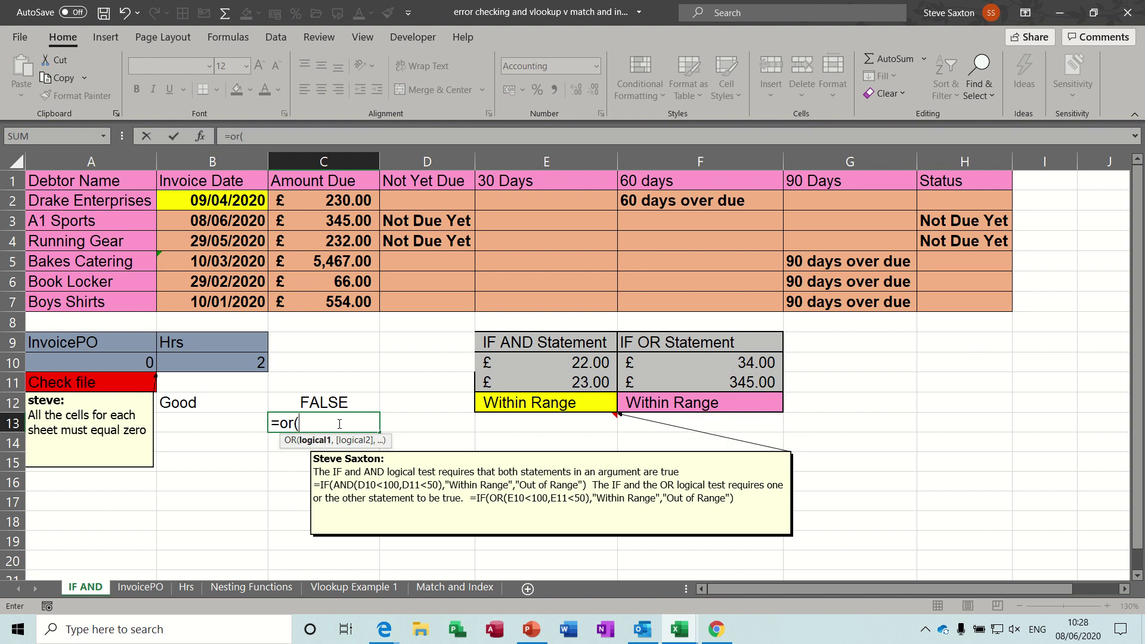
click(228, 365)
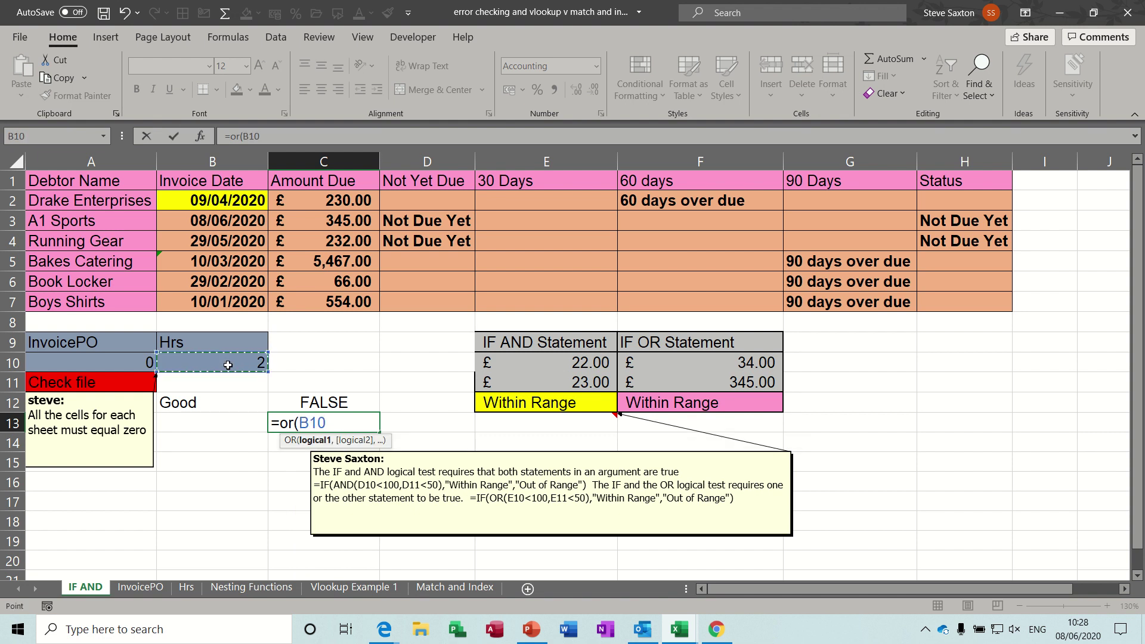
text(>0,)
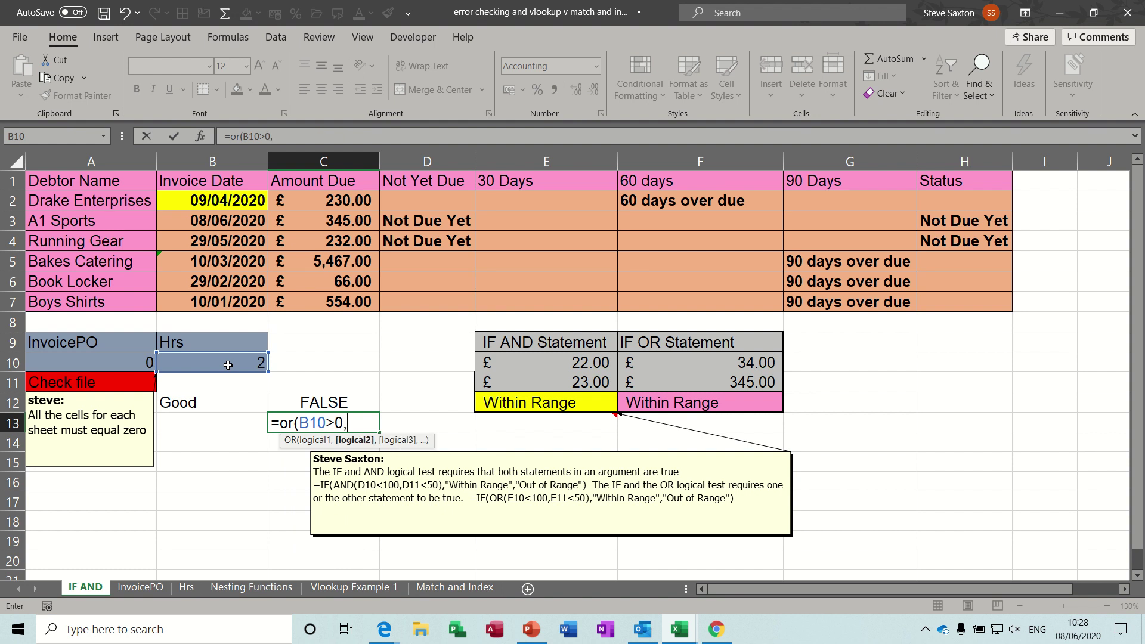
click(126, 367)
text(>)
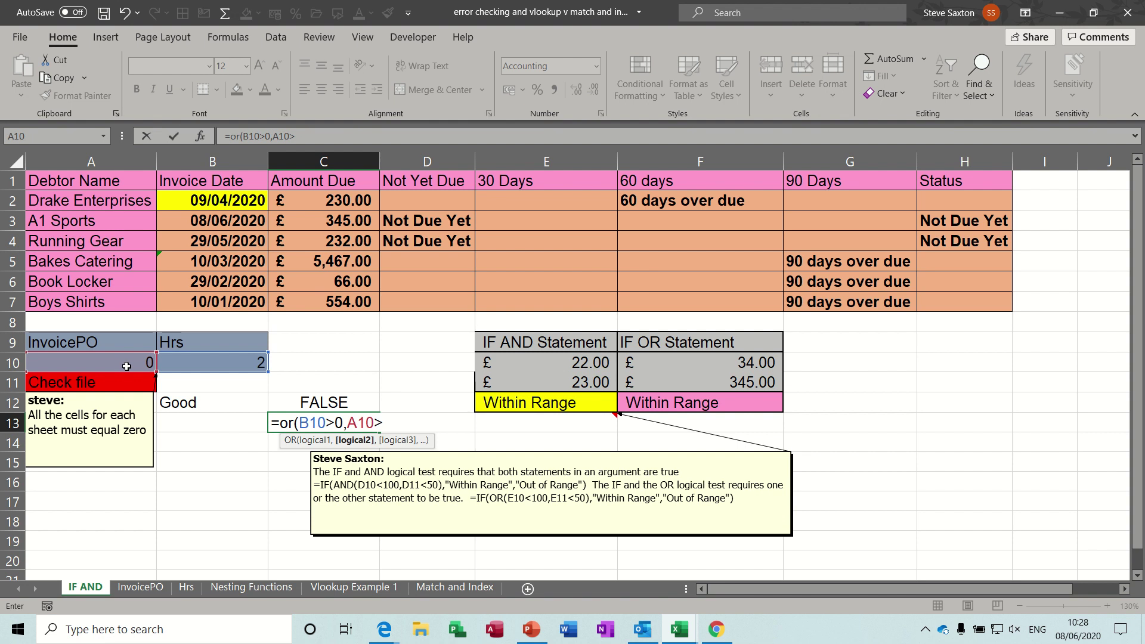
text(0))
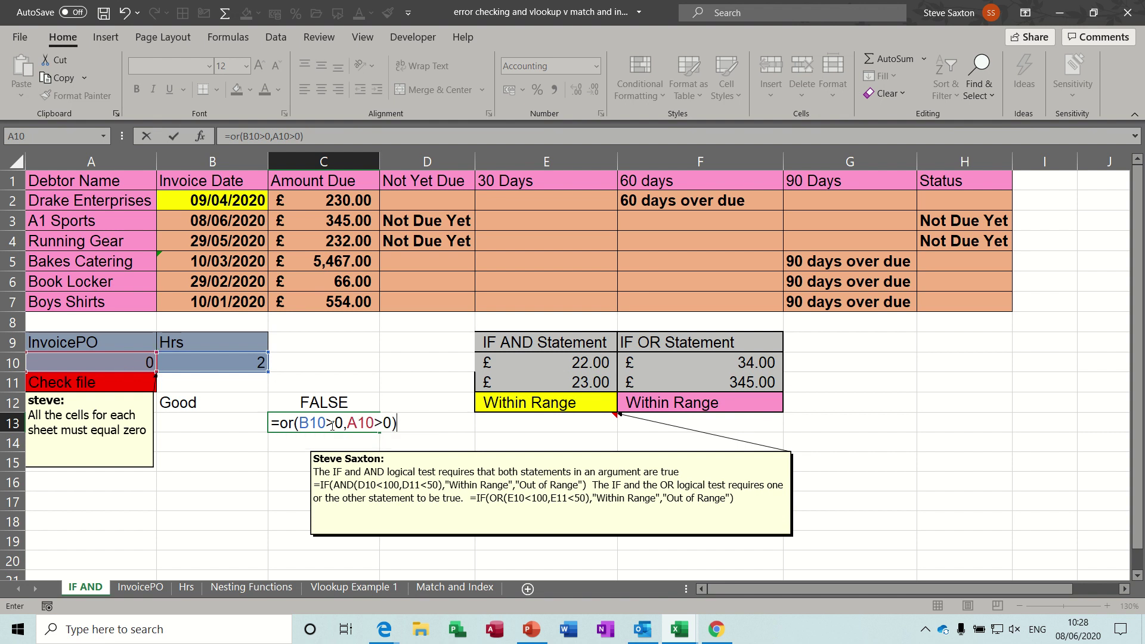
click(173, 135)
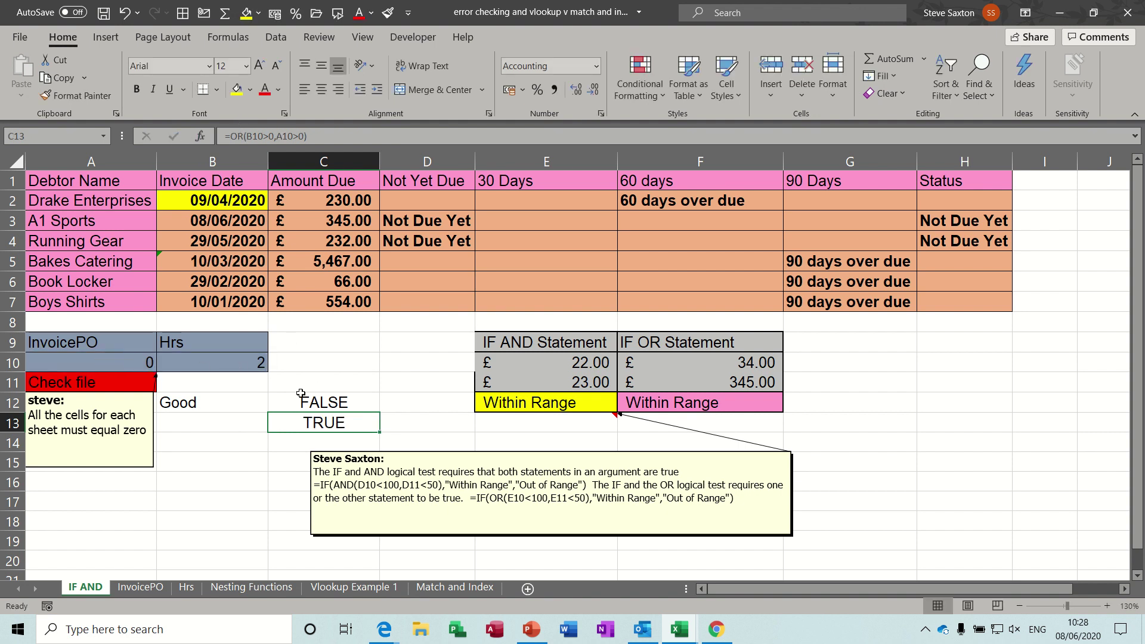
click(334, 404)
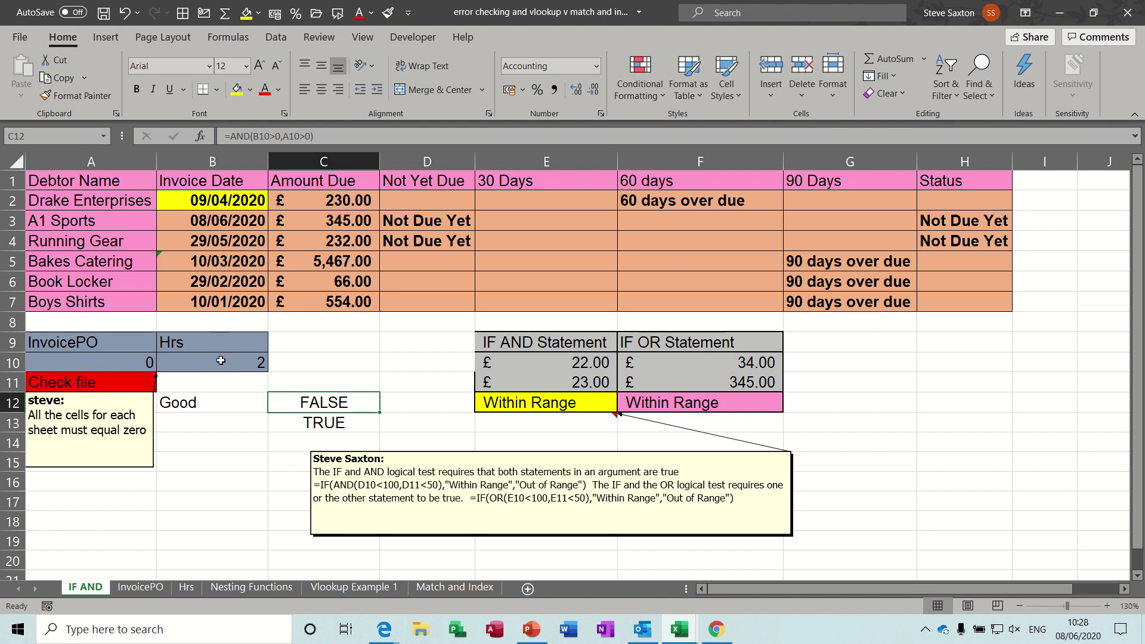
click(308, 422)
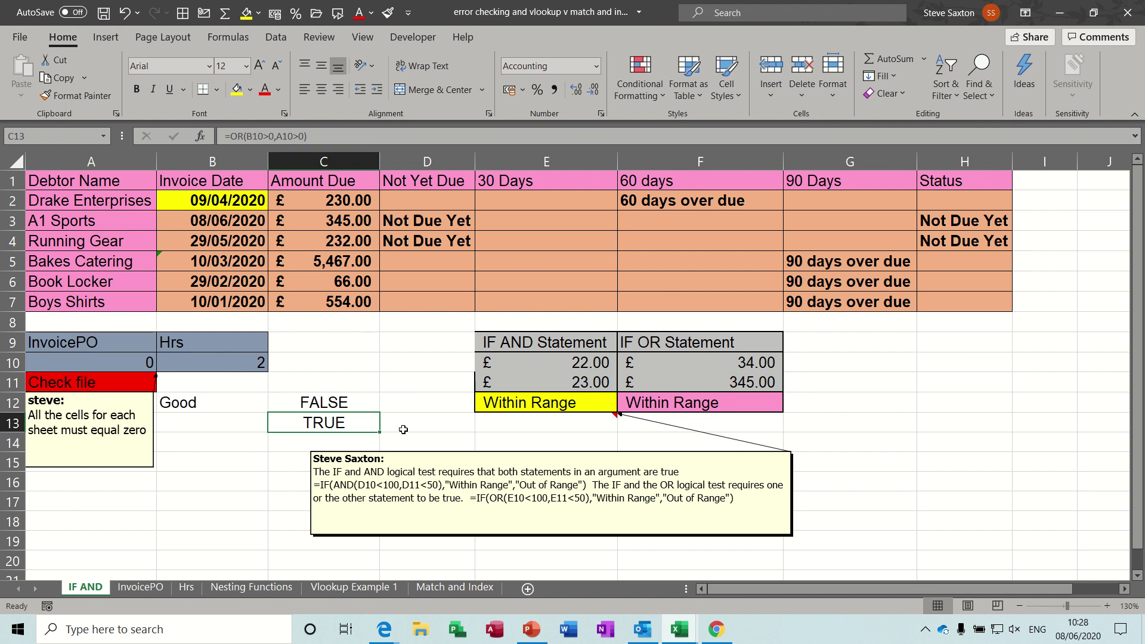
Step: Review the IF AND formula in E12 and set the first IF AND Statement amount in E10 to 123
click(540, 401)
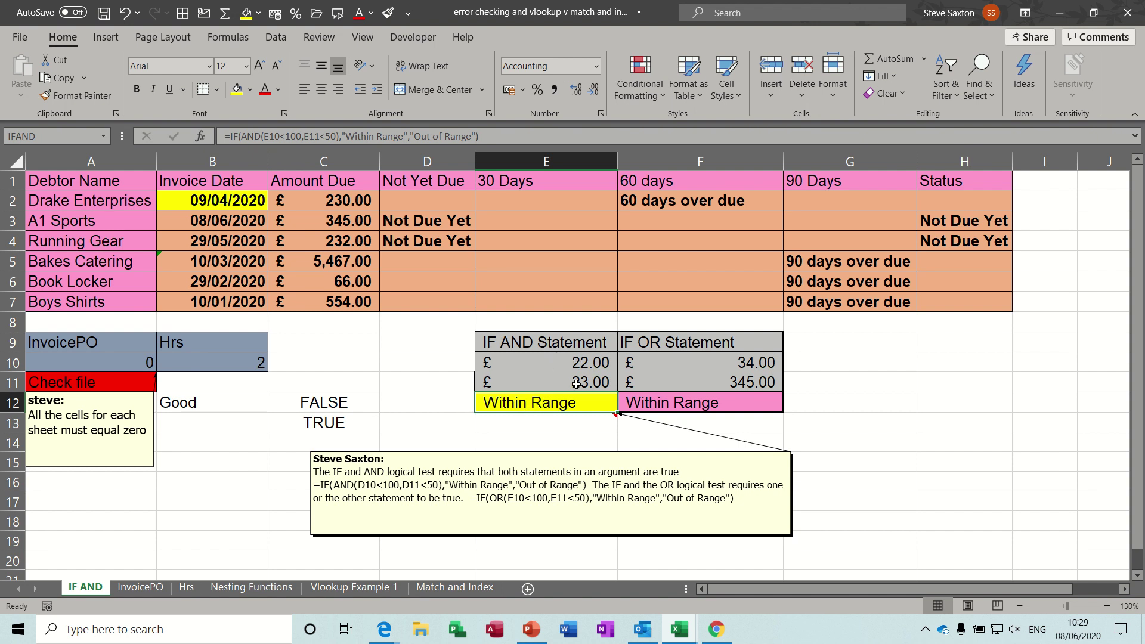
click(543, 362)
text(123)
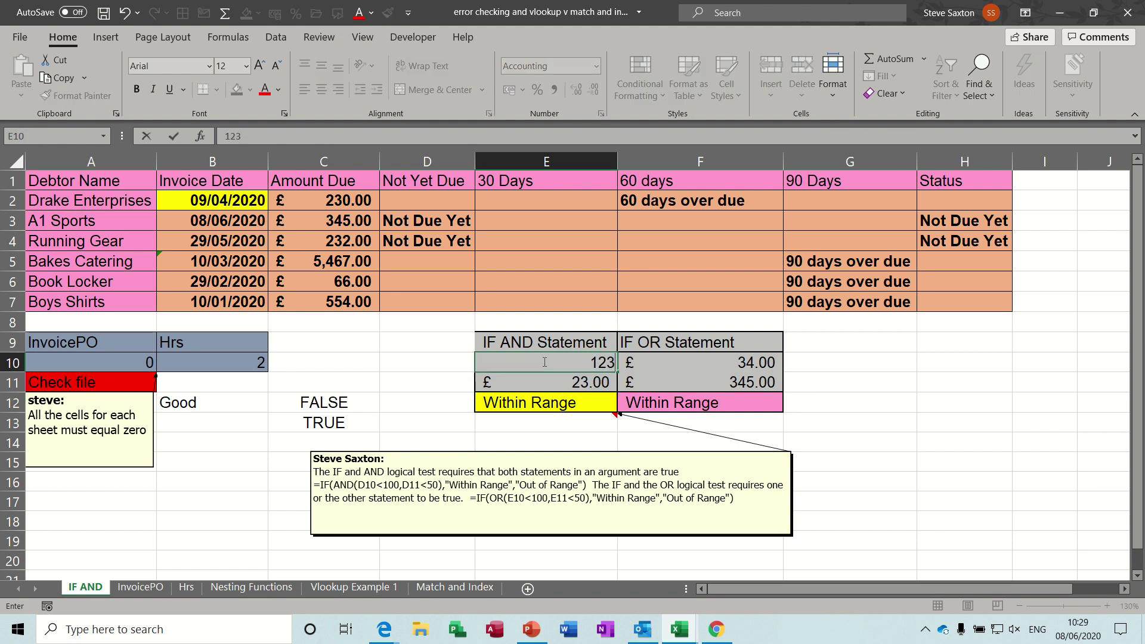
key(Return)
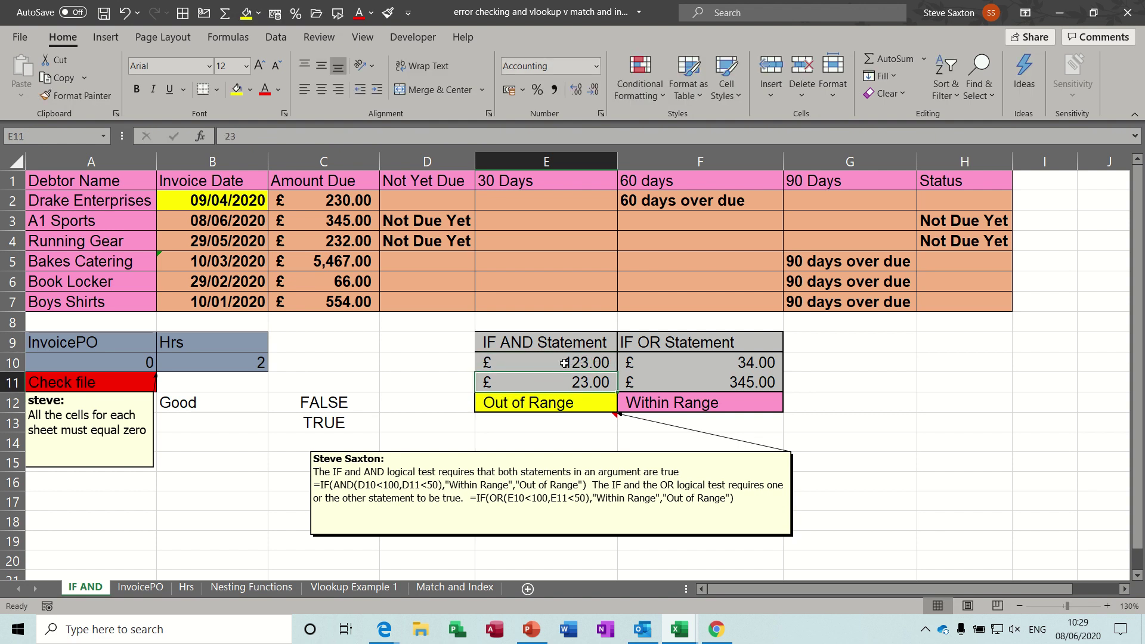
click(564, 363)
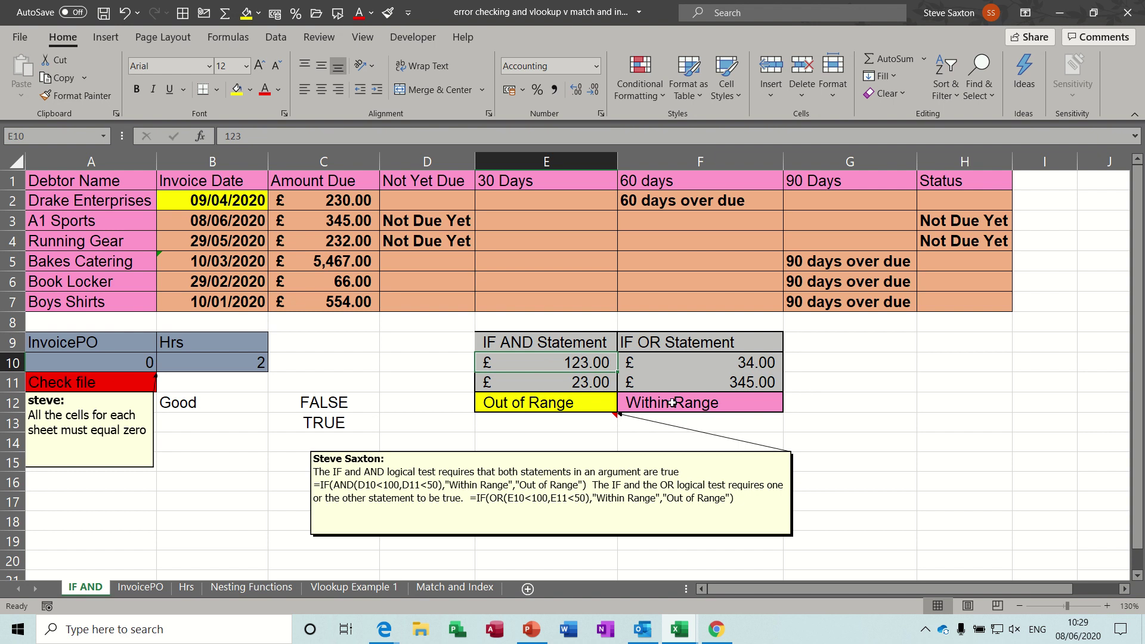
Step: Review the IF OR formula in F12 and set the first IF OR Statement amount in F10 to 123
click(706, 405)
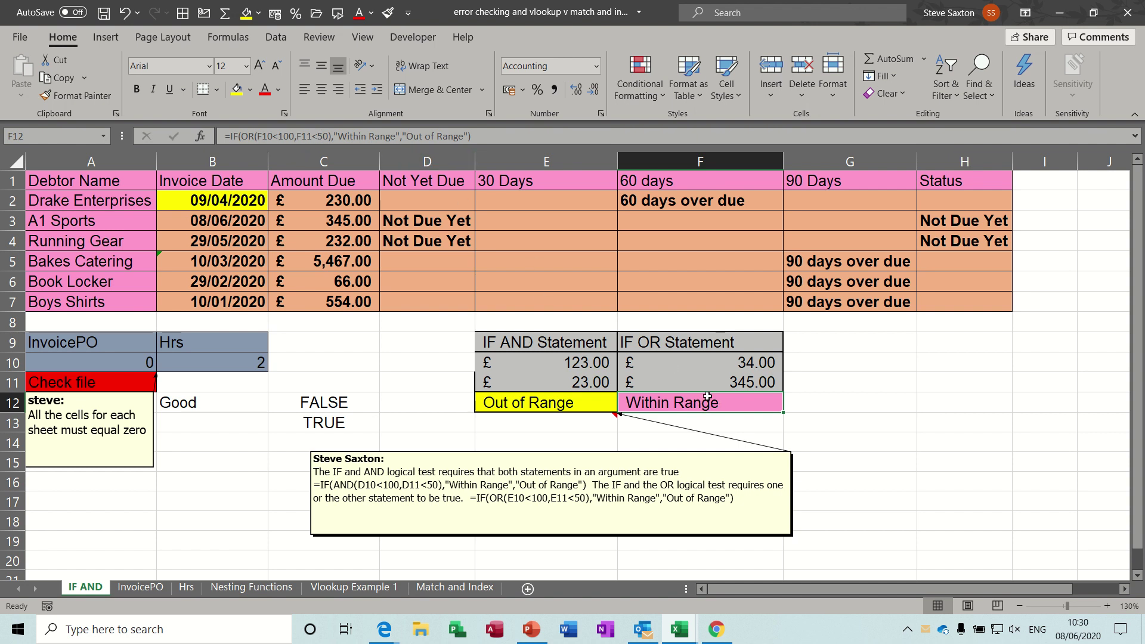
click(722, 363)
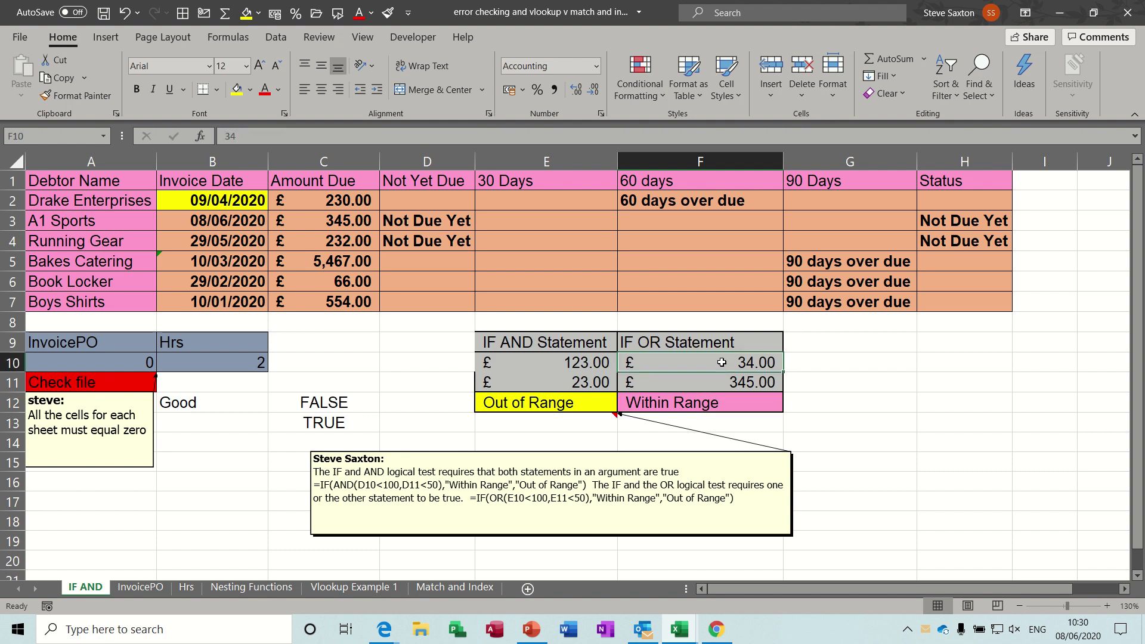
text(123)
key(Return)
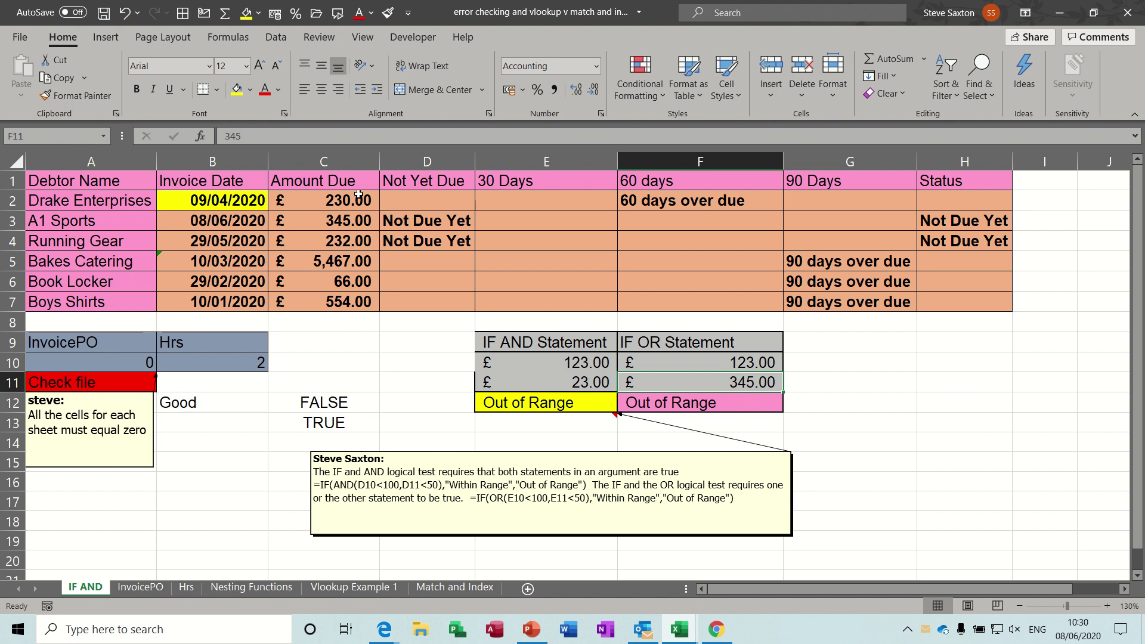
Step: Set the Drake Enterprises invoice date in B2 to 08/06/2020 and view its Not Yet Due formula in D2
click(224, 201)
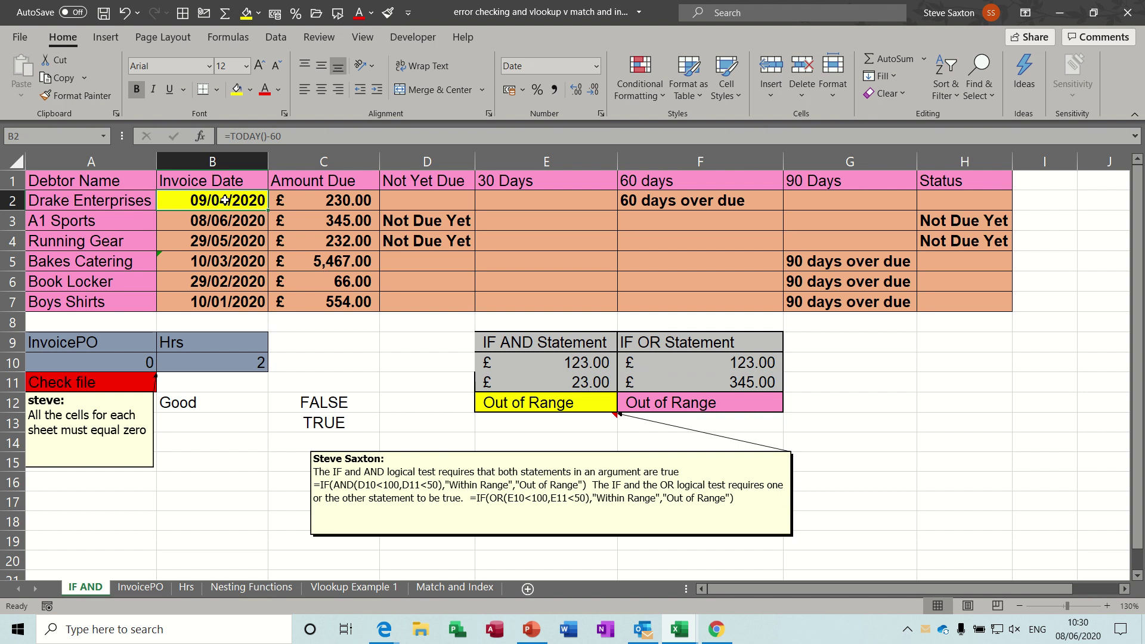
text(08/06/2020)
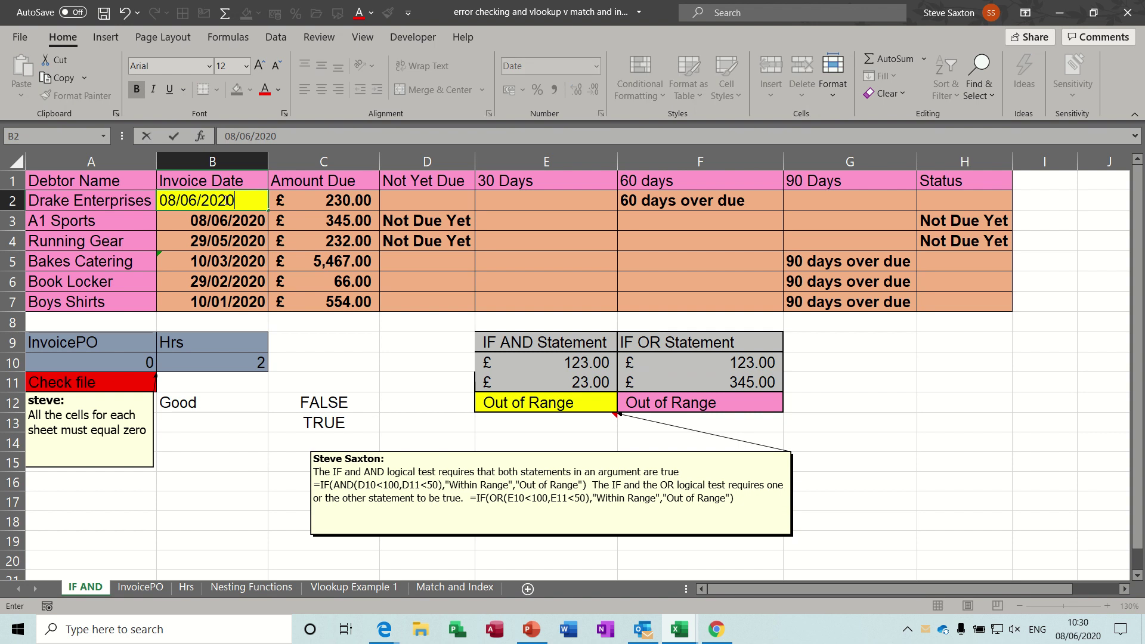
key(Return)
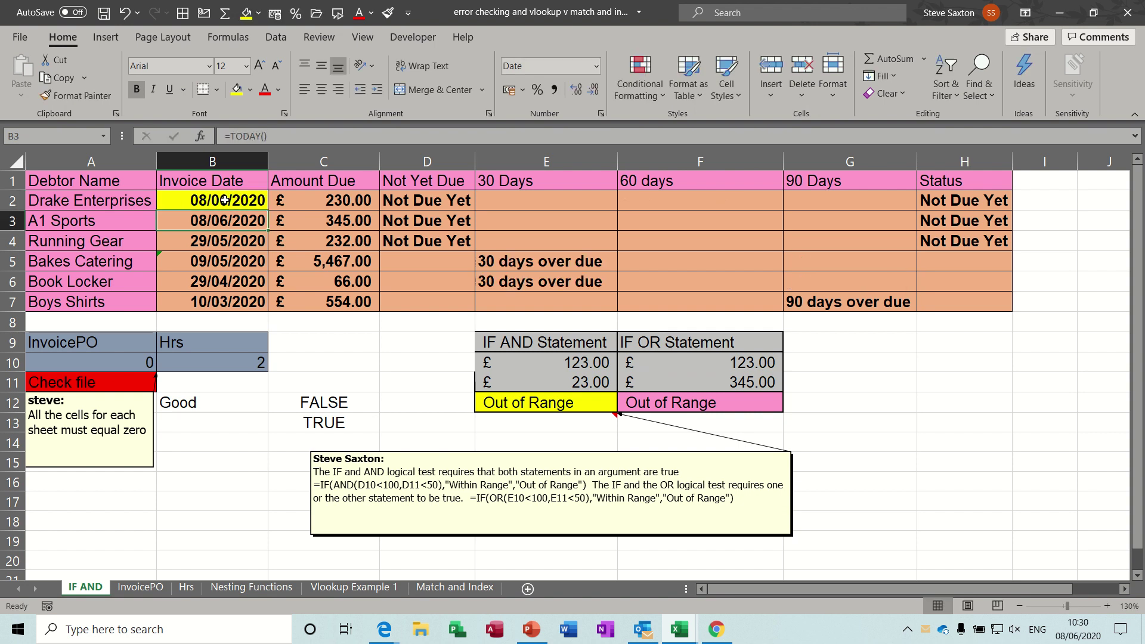
click(422, 199)
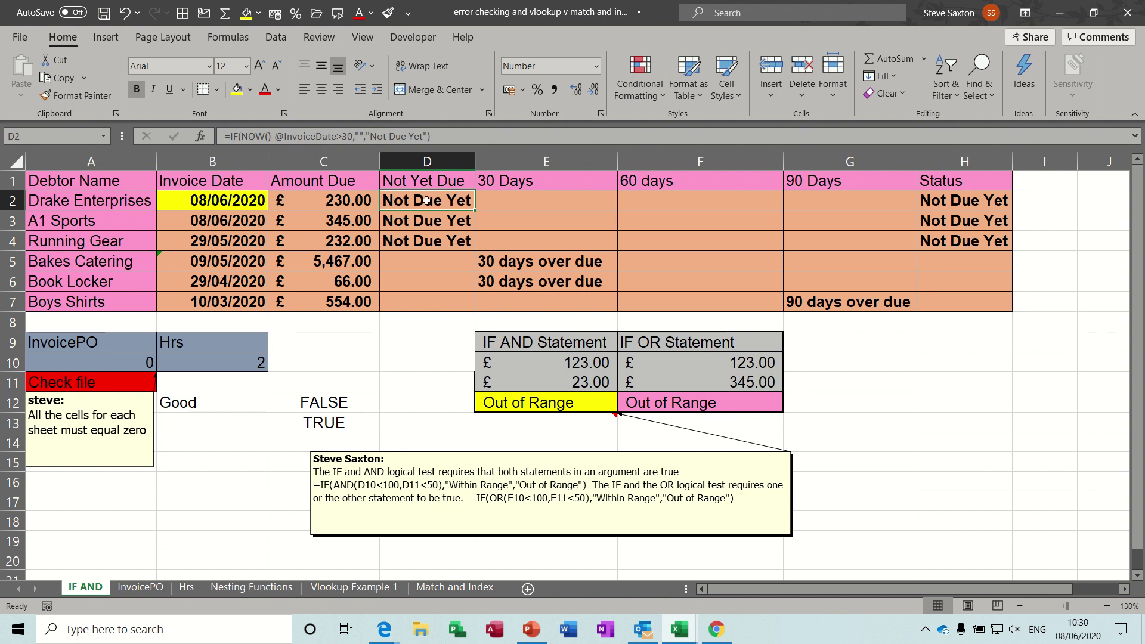
Step: Review the 30 Days formula in E2, enter =NOW() in cell C9 and select that cell again
click(510, 201)
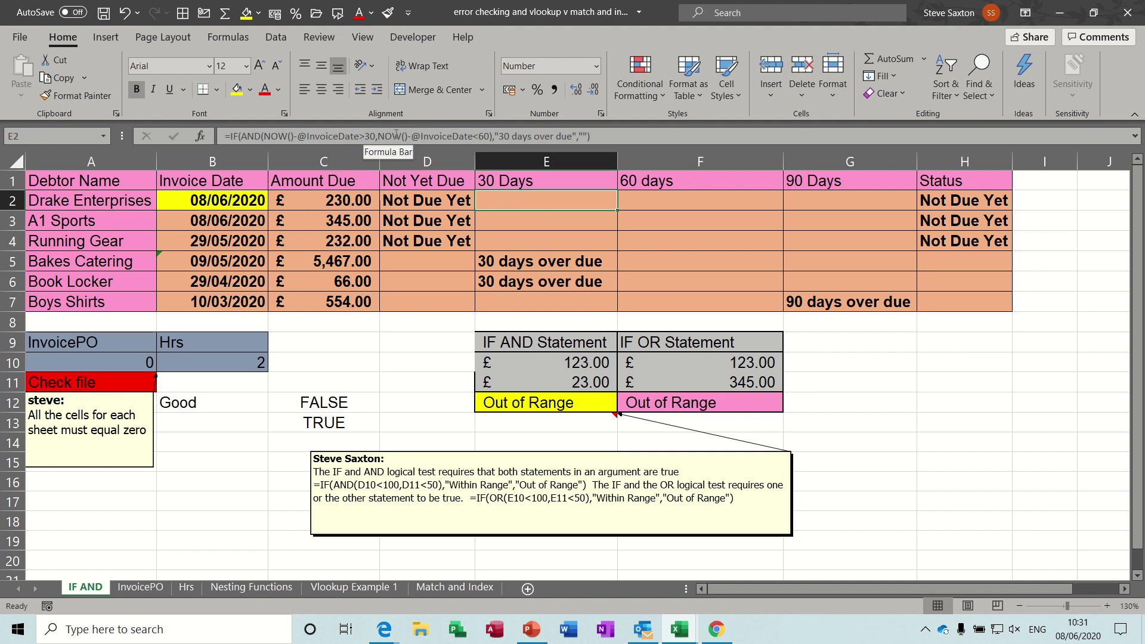
click(351, 343)
text(=)
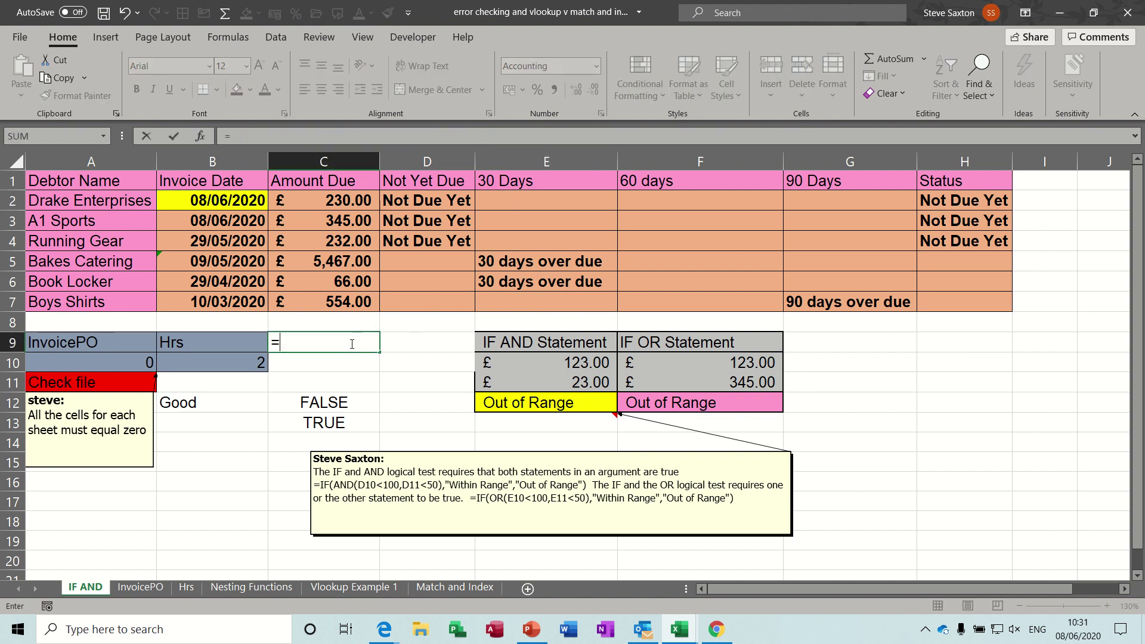
text(now()
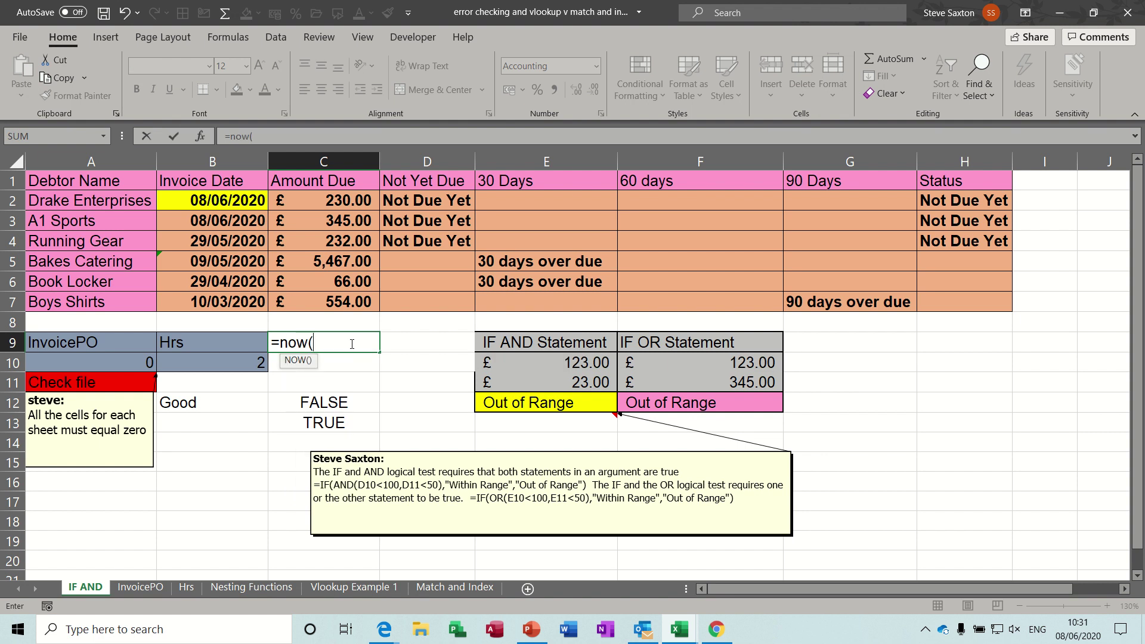
text())
key(Return)
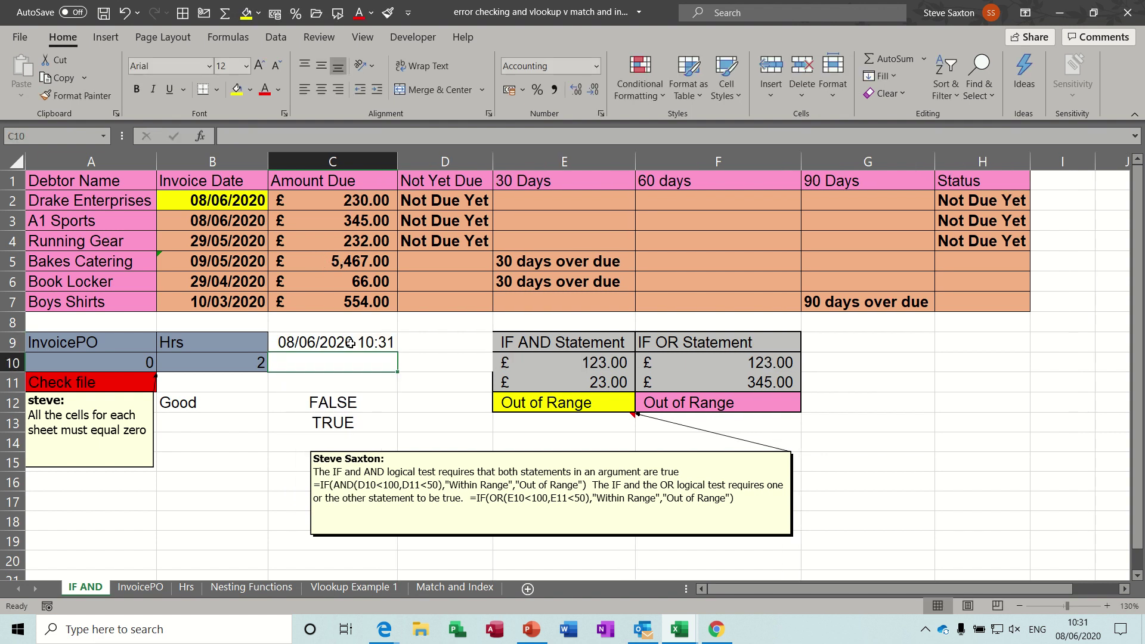
click(348, 343)
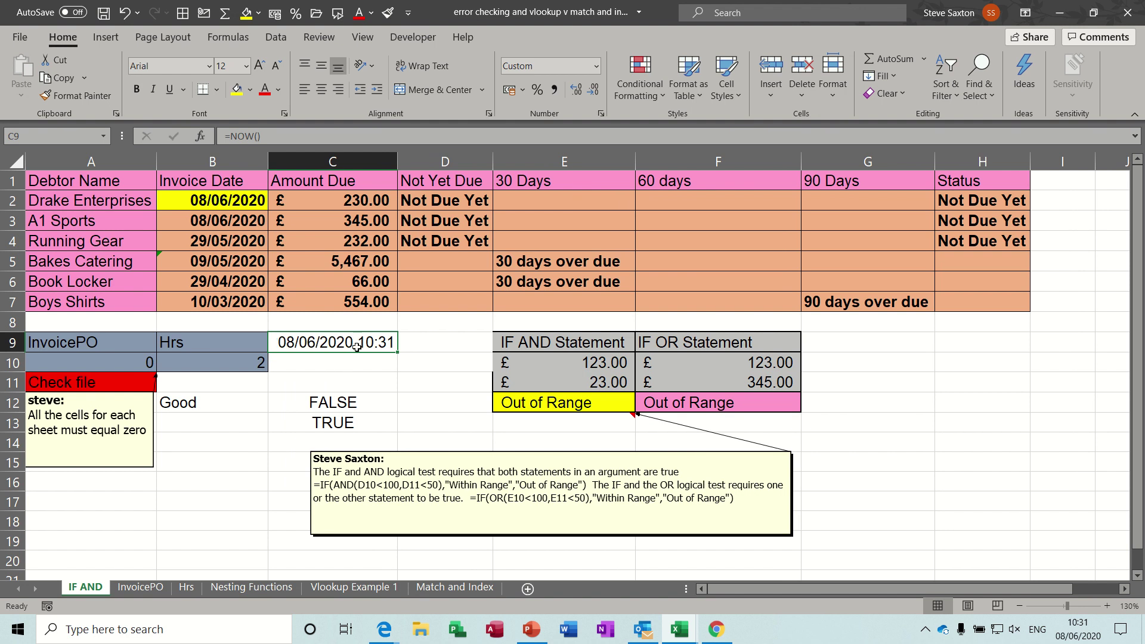
Step: Set the Drake Enterprises invoice date in B2 to 08/05/2020 and check its 30 Days formula in E2
click(543, 197)
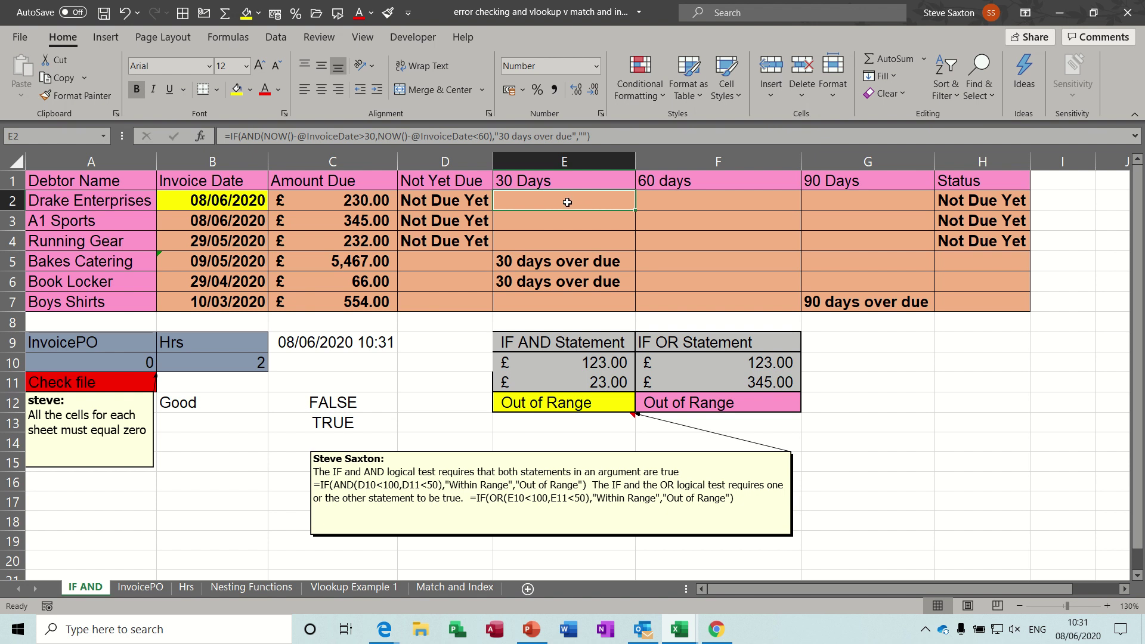
click(229, 202)
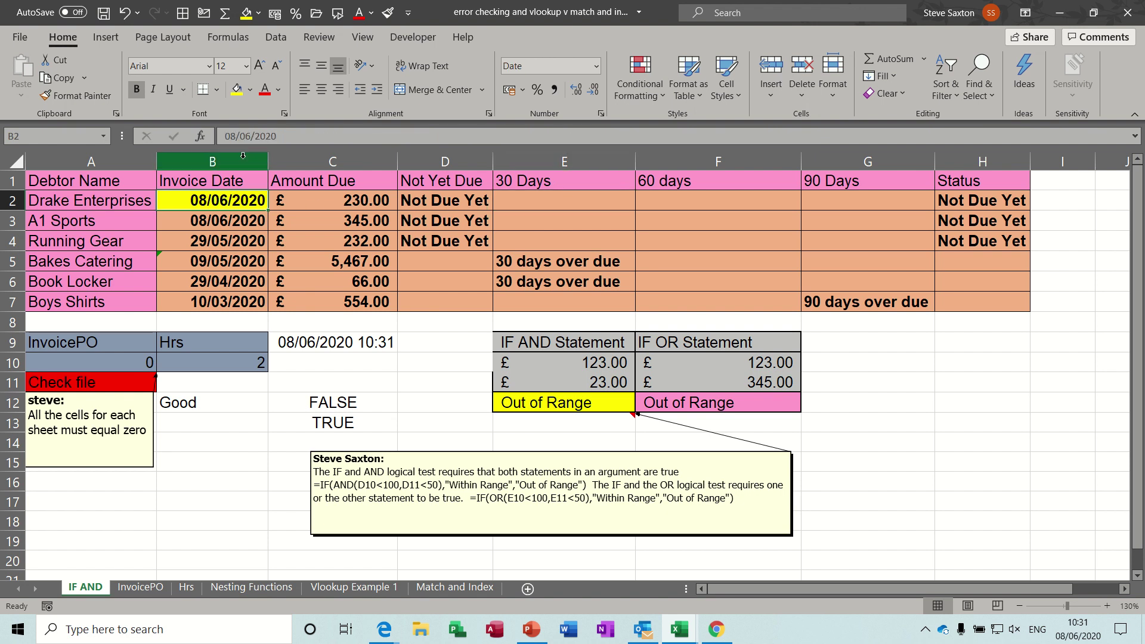
click(247, 136)
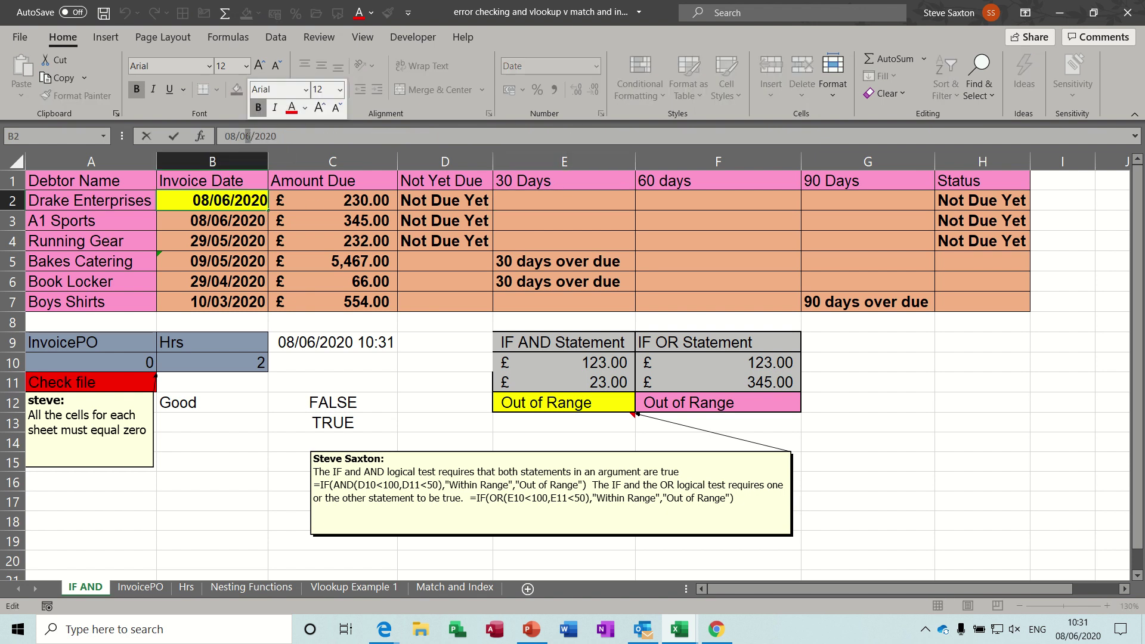
text(5)
key(Return)
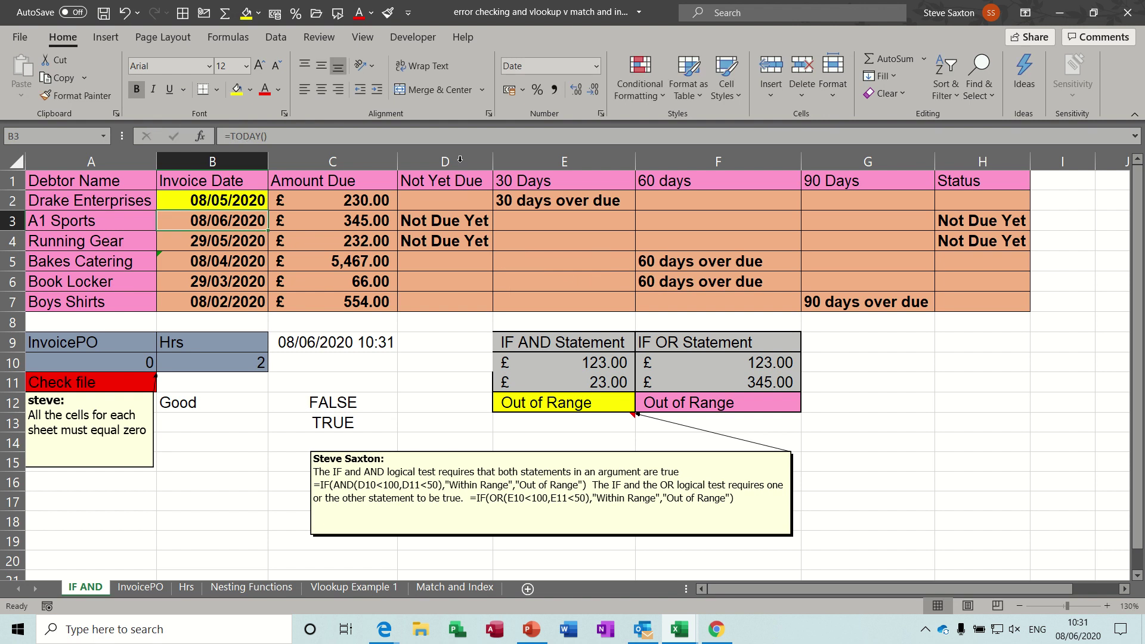
click(578, 203)
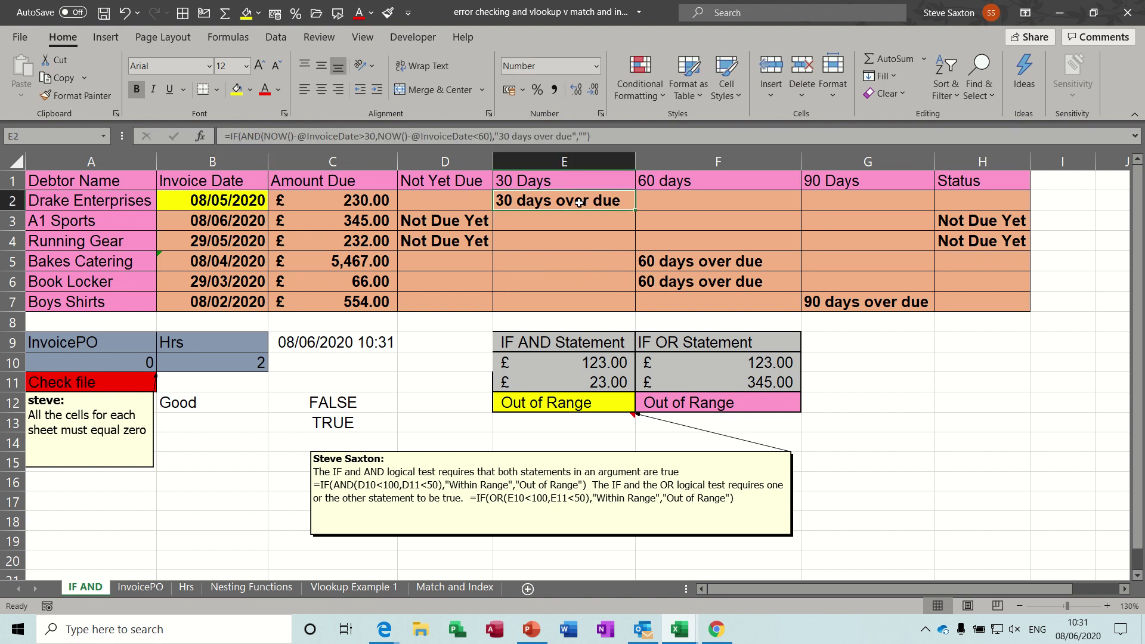
Step: Set the Drake Enterprises invoice date in B2 to 08/04/2020 and examine its 60 days formula in F2 without changing it
click(694, 202)
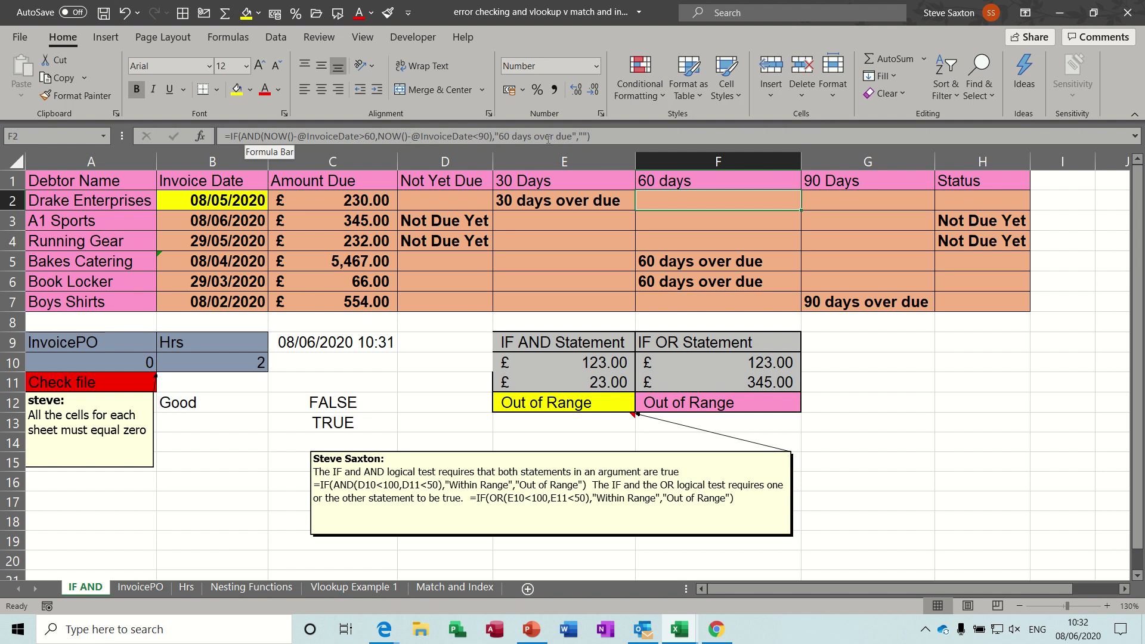
click(224, 200)
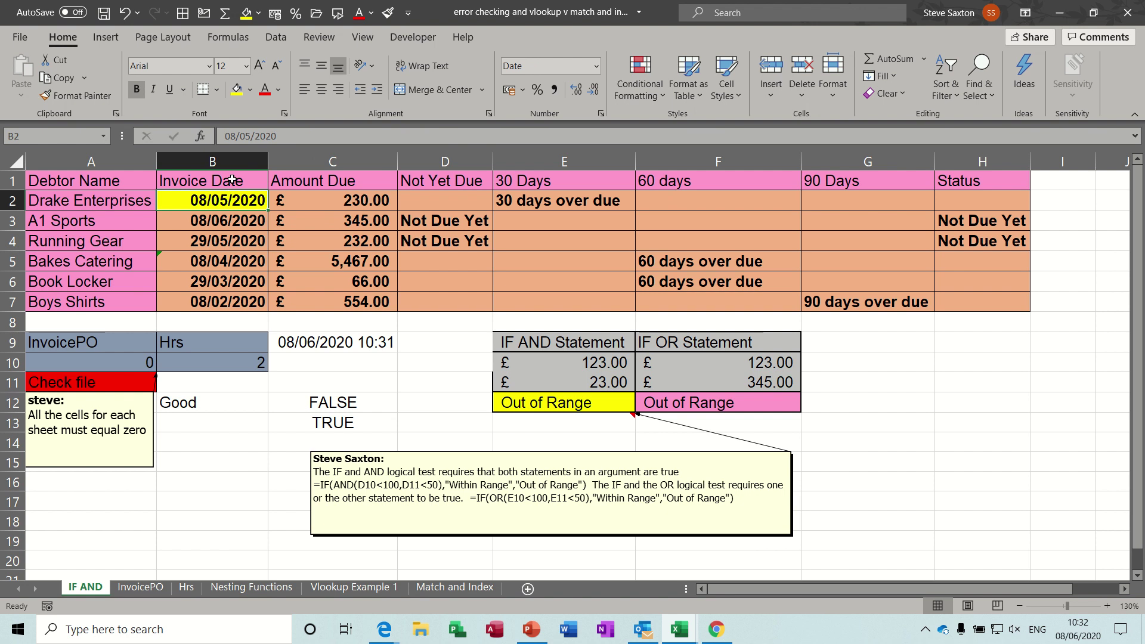
click(250, 136)
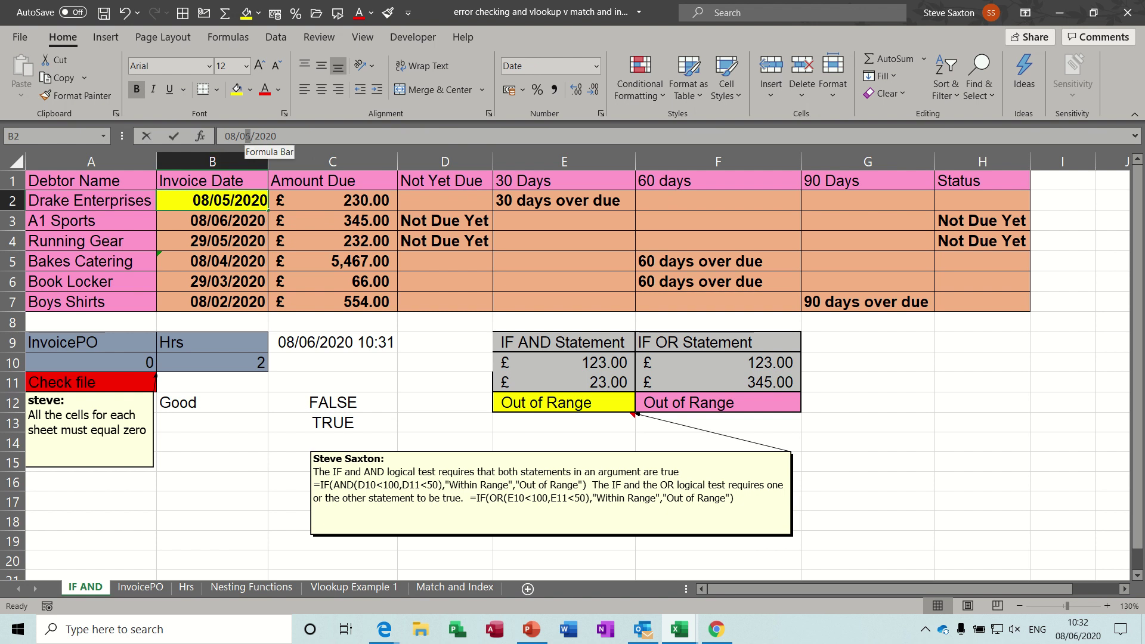
key(BackSpace)
text(4)
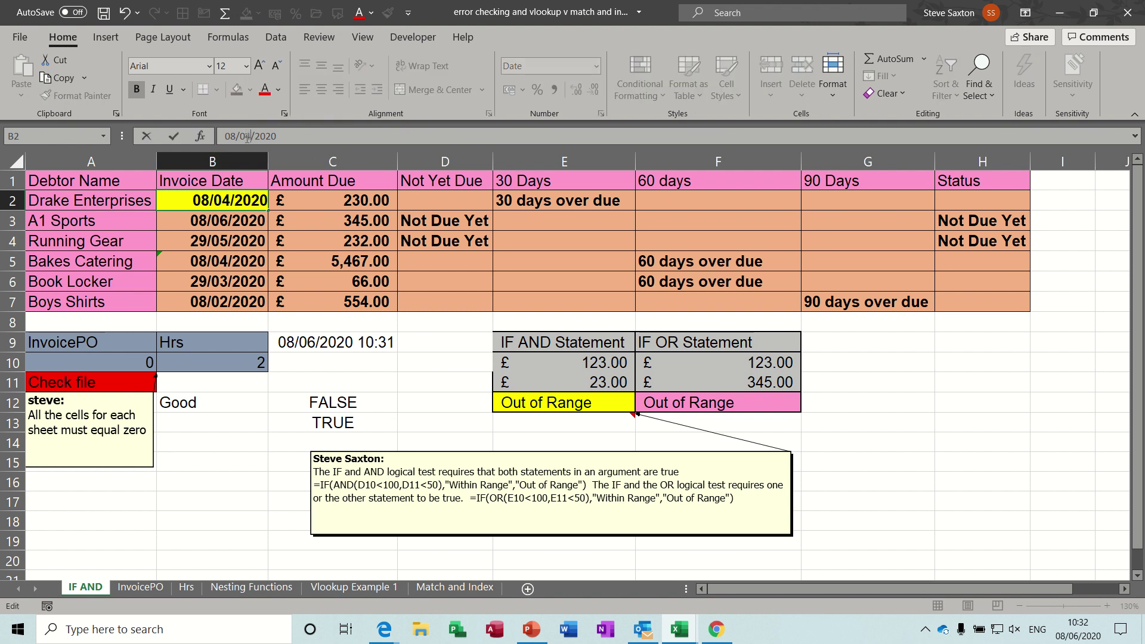
key(Return)
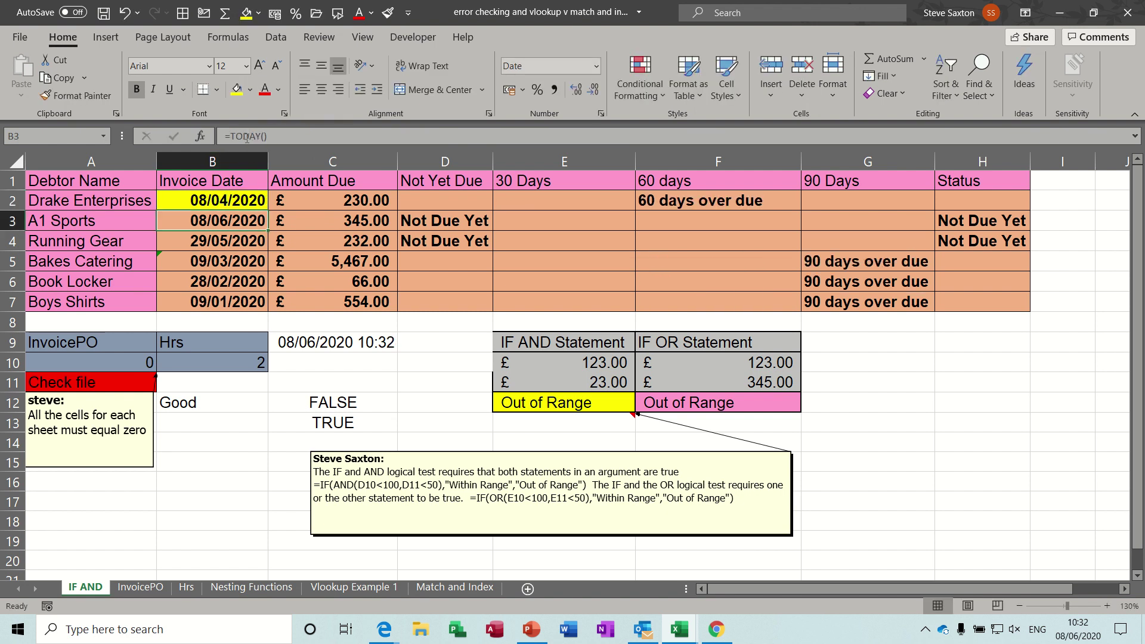
click(703, 202)
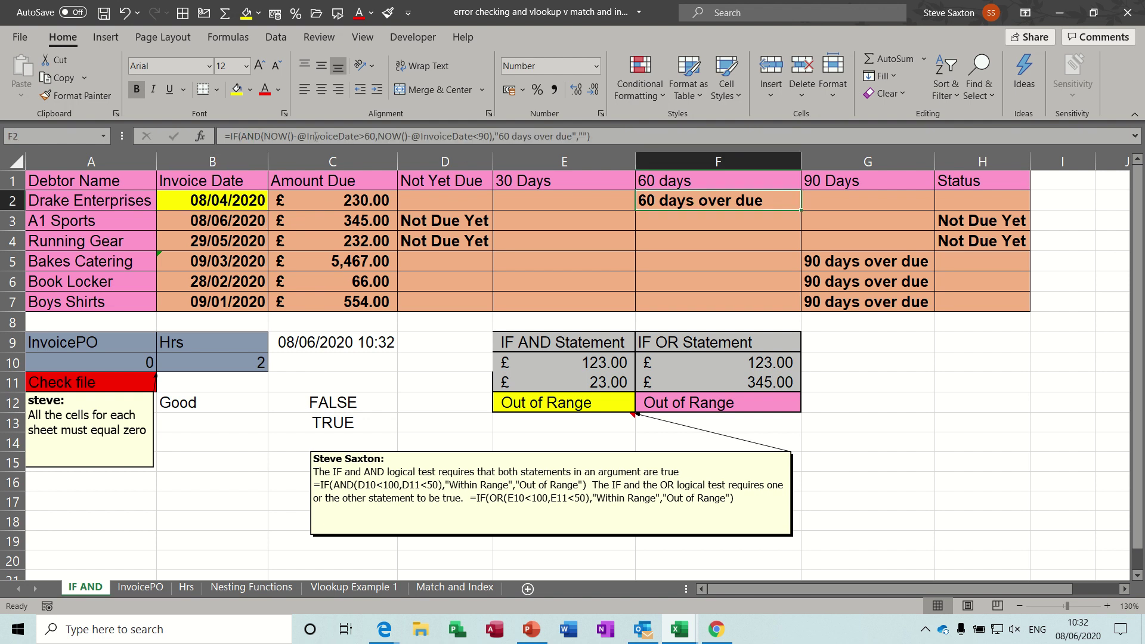
drag(307, 136, 405, 138)
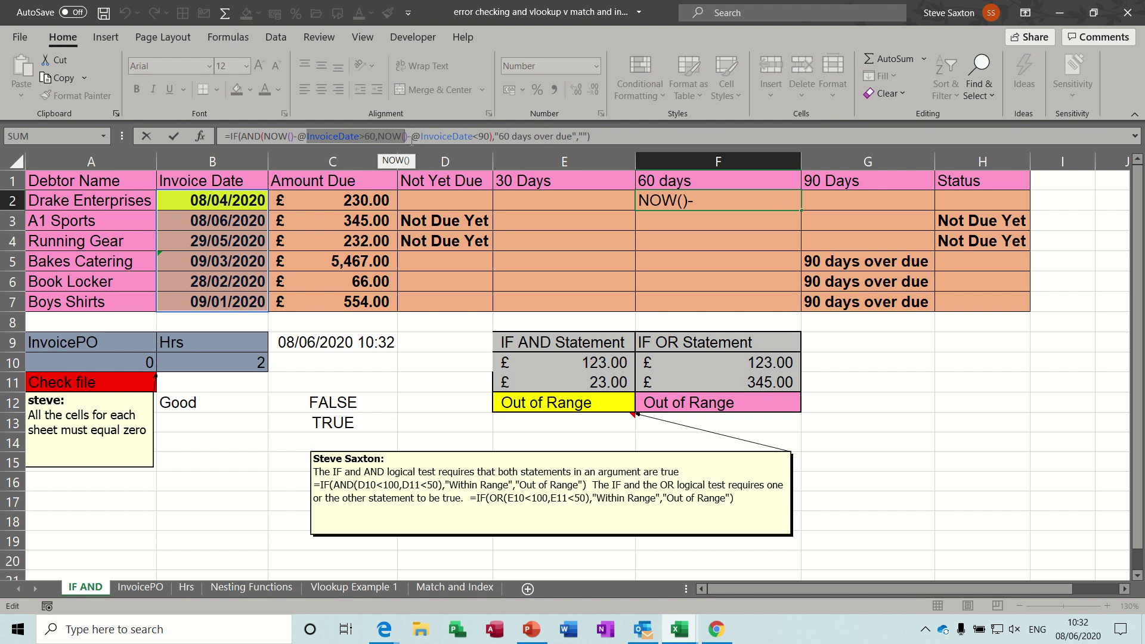
click(173, 136)
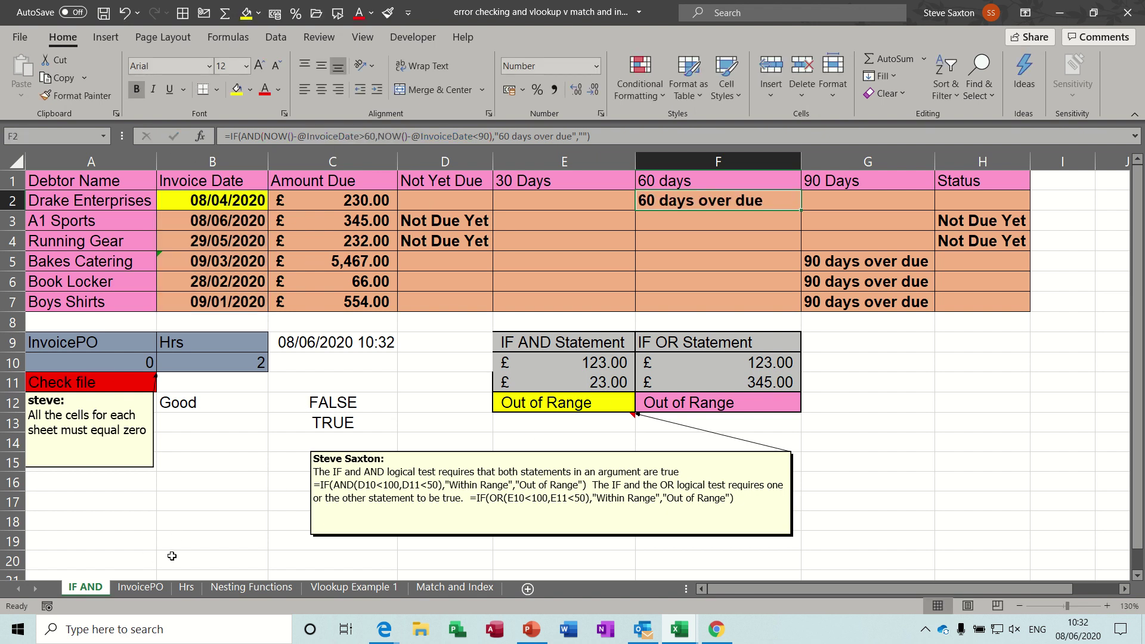
Step: On the InvoicePO sheet, examine the invoice and PO number lists and the Invoice, Pos and Bal formulas in D2:F2
click(139, 587)
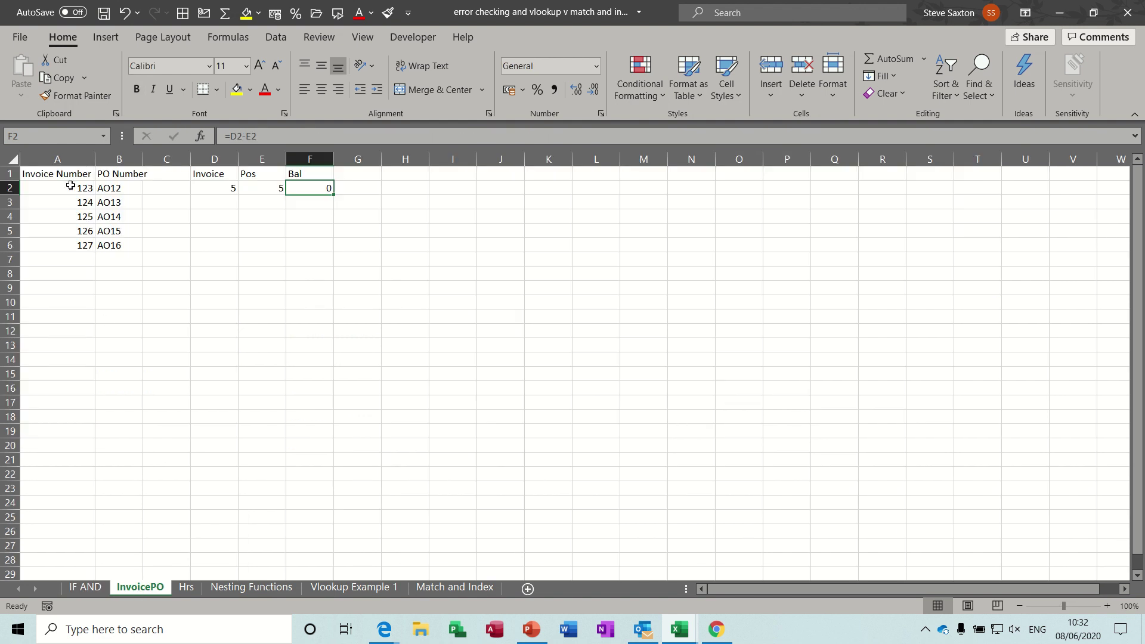
drag(69, 188, 67, 245)
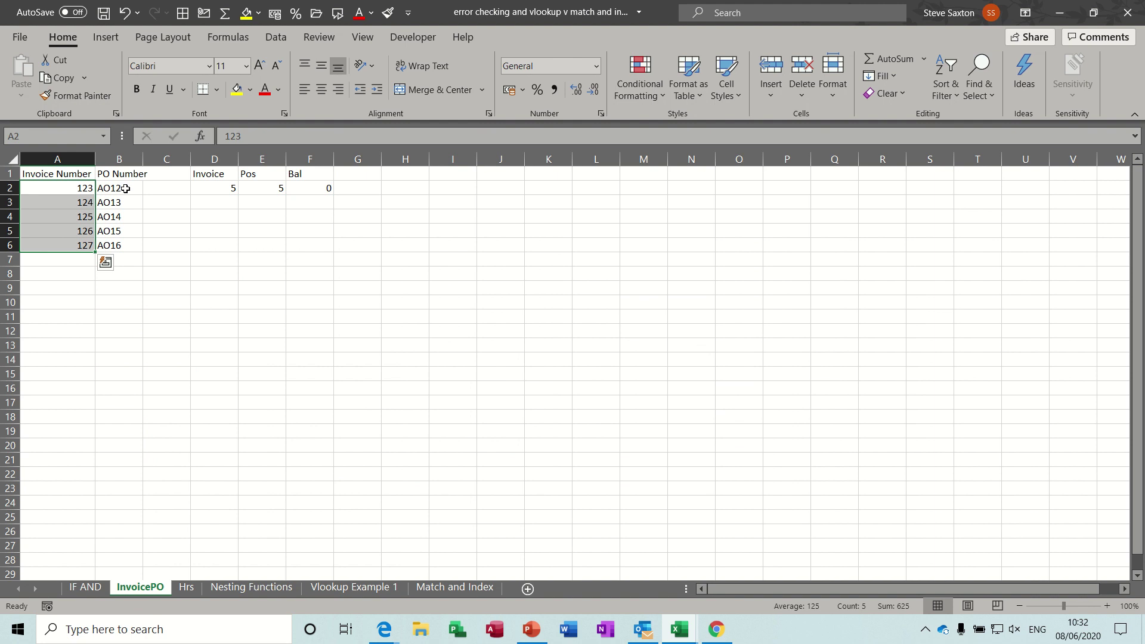
drag(123, 187, 127, 243)
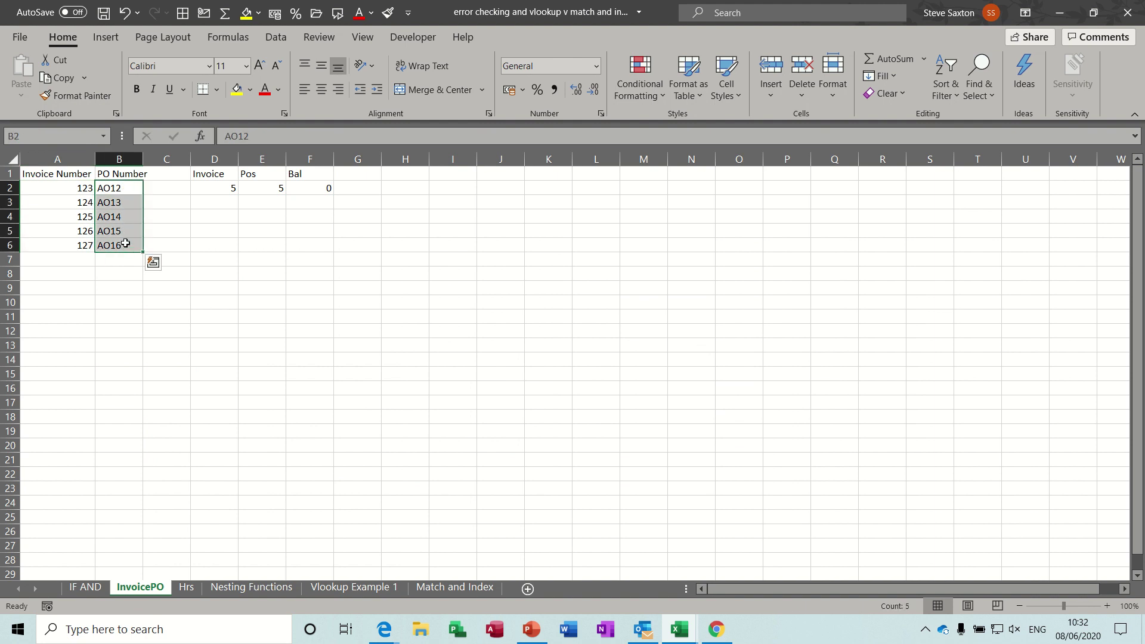
click(204, 188)
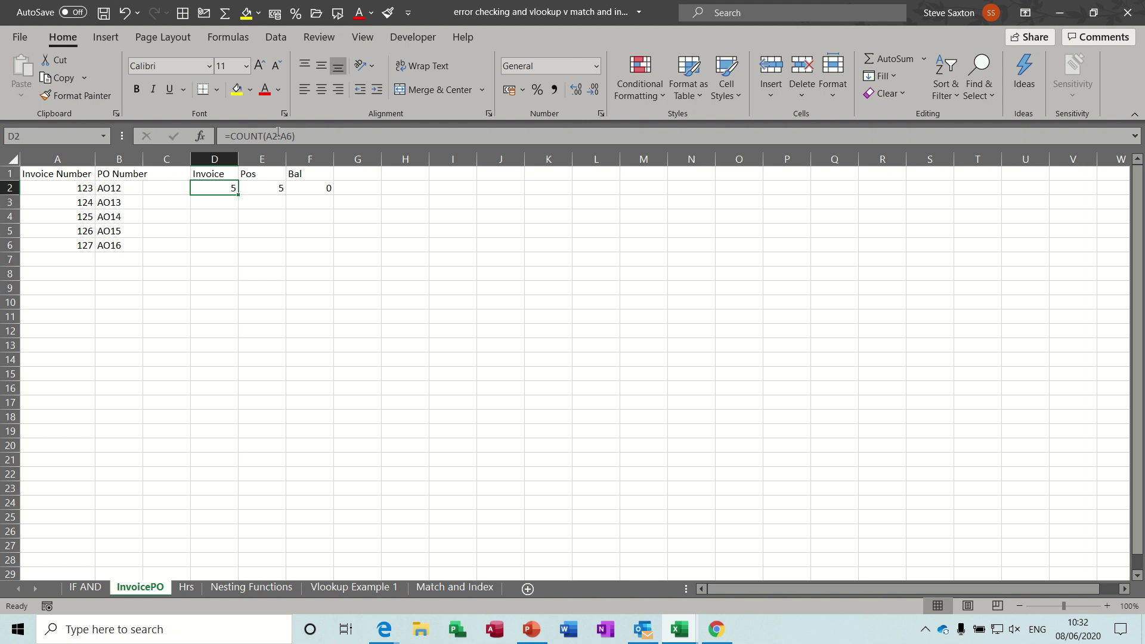
drag(63, 191, 61, 239)
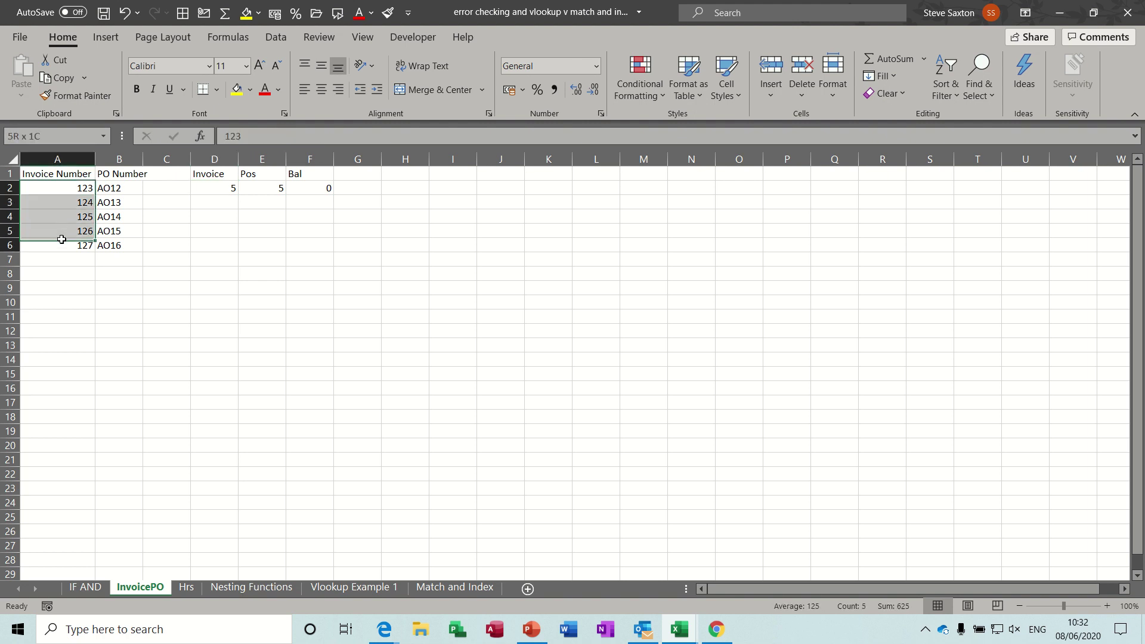
click(258, 188)
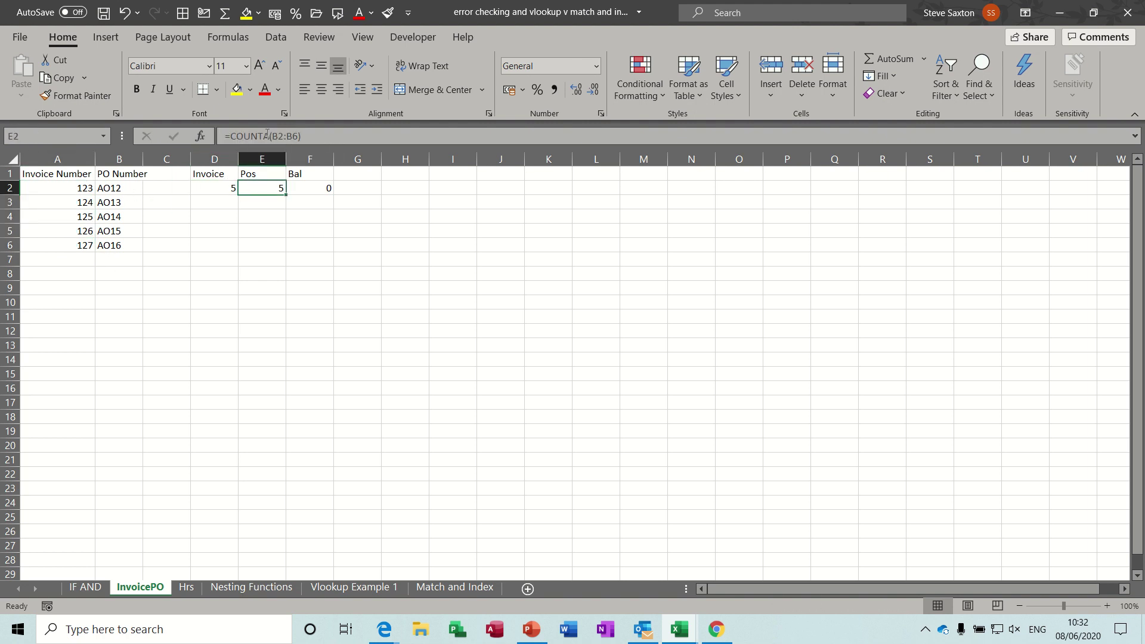
drag(117, 190, 118, 245)
click(327, 189)
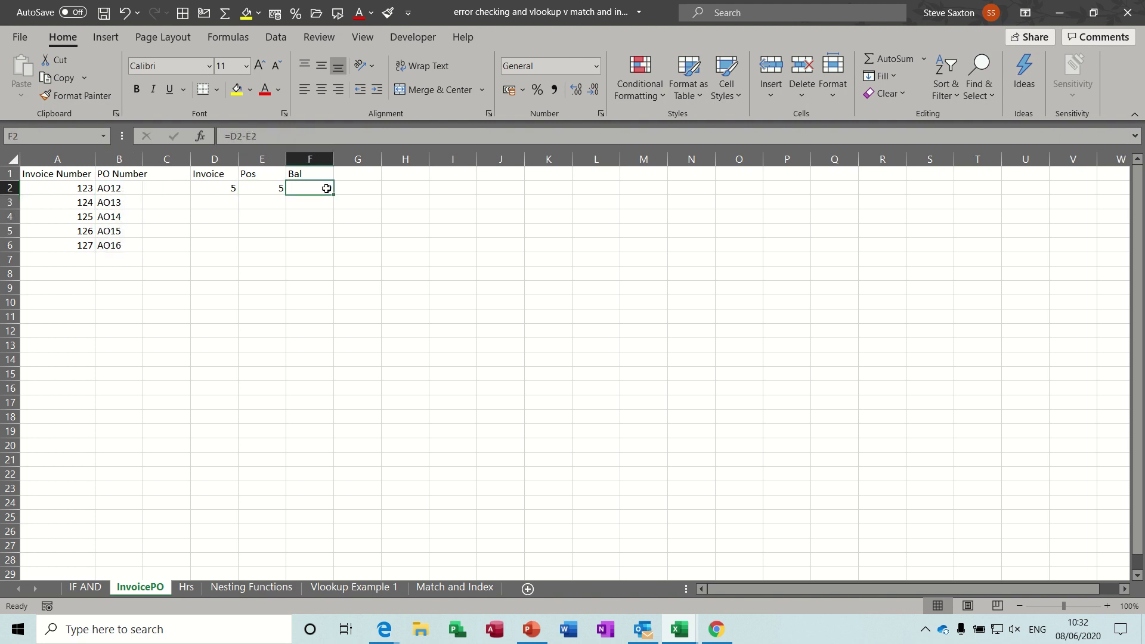
Step: Trace the InvoicePO check in cell A10 of the IF AND sheet to its source cell F2 on the InvoicePO sheet
click(94, 589)
click(114, 364)
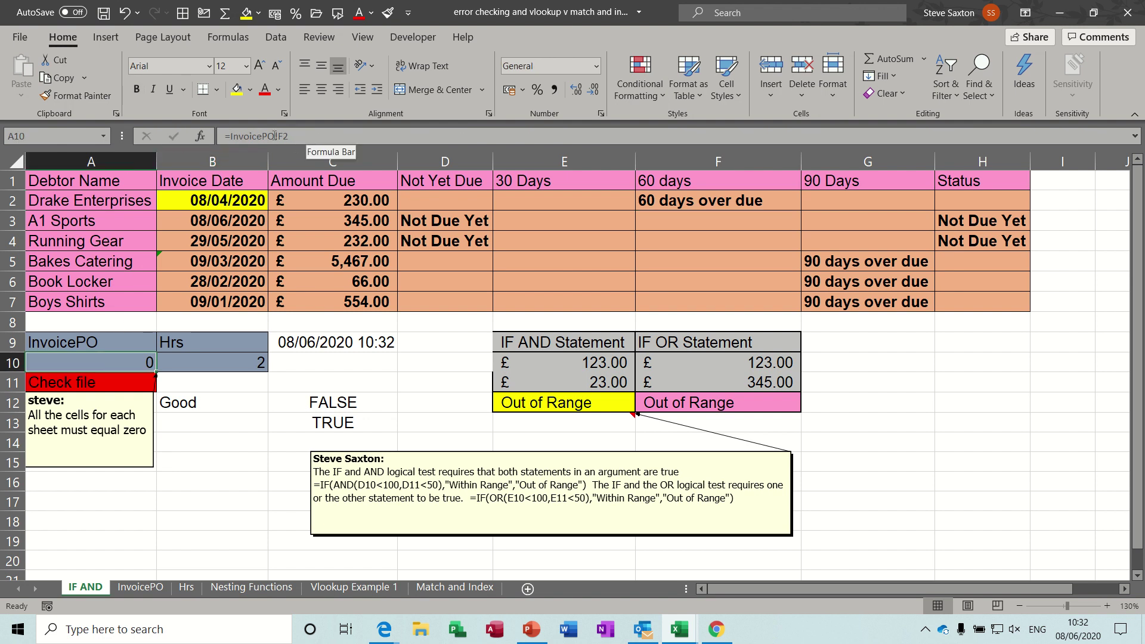
click(138, 587)
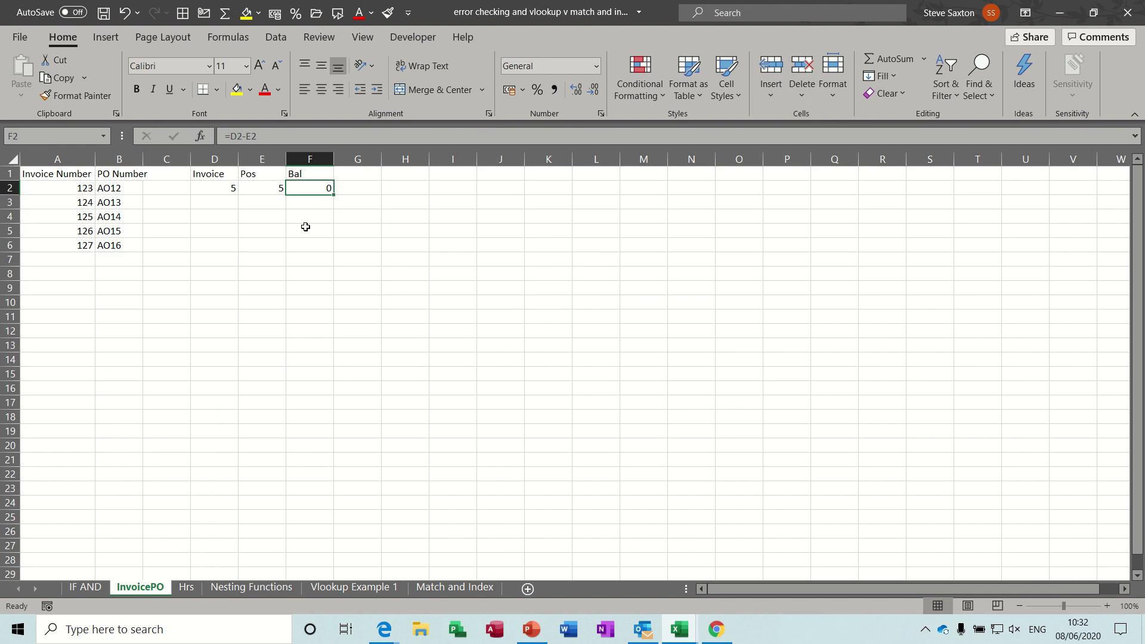
click(84, 586)
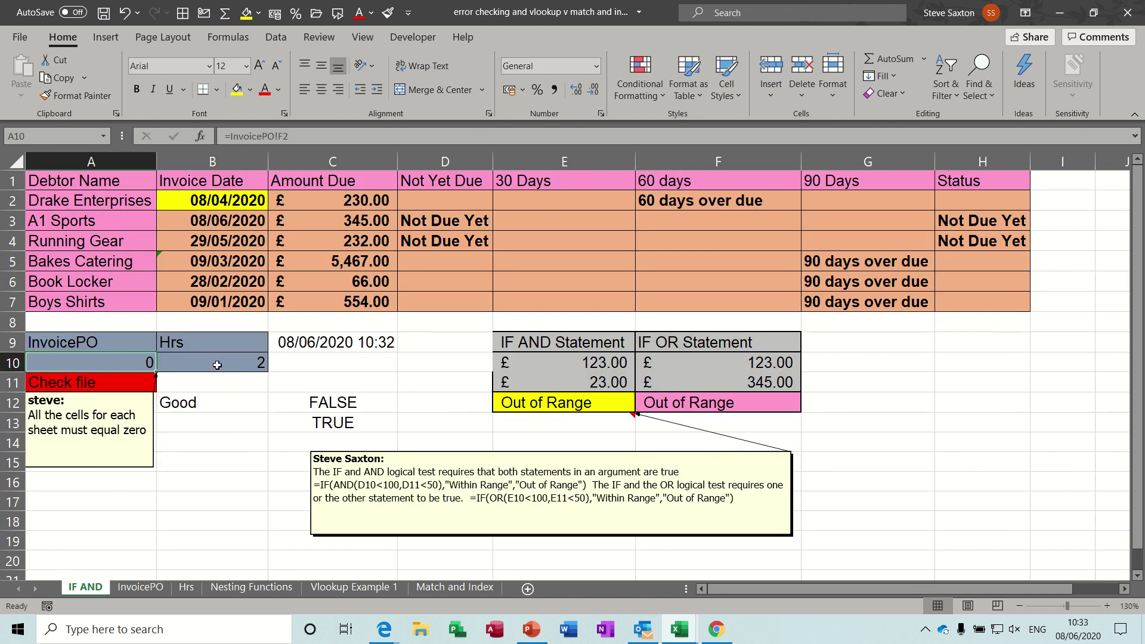
Step: On the Hrs sheet, examine the clocked and contract hours, the clocked total in B6 and the Diff formula in D6
click(186, 588)
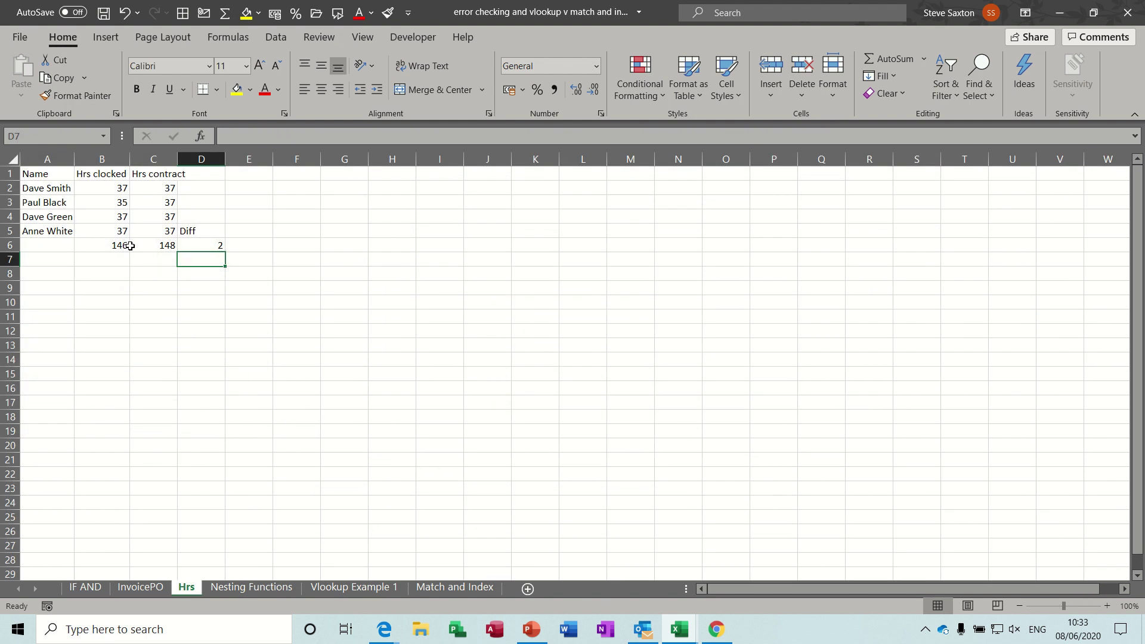
drag(116, 189, 111, 236)
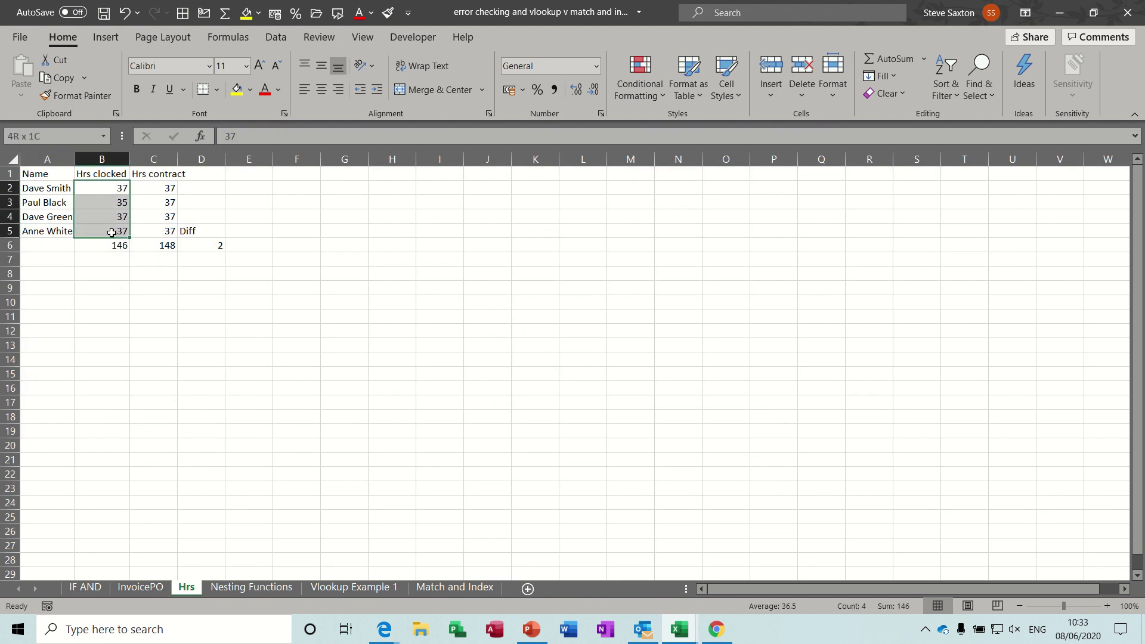
click(113, 244)
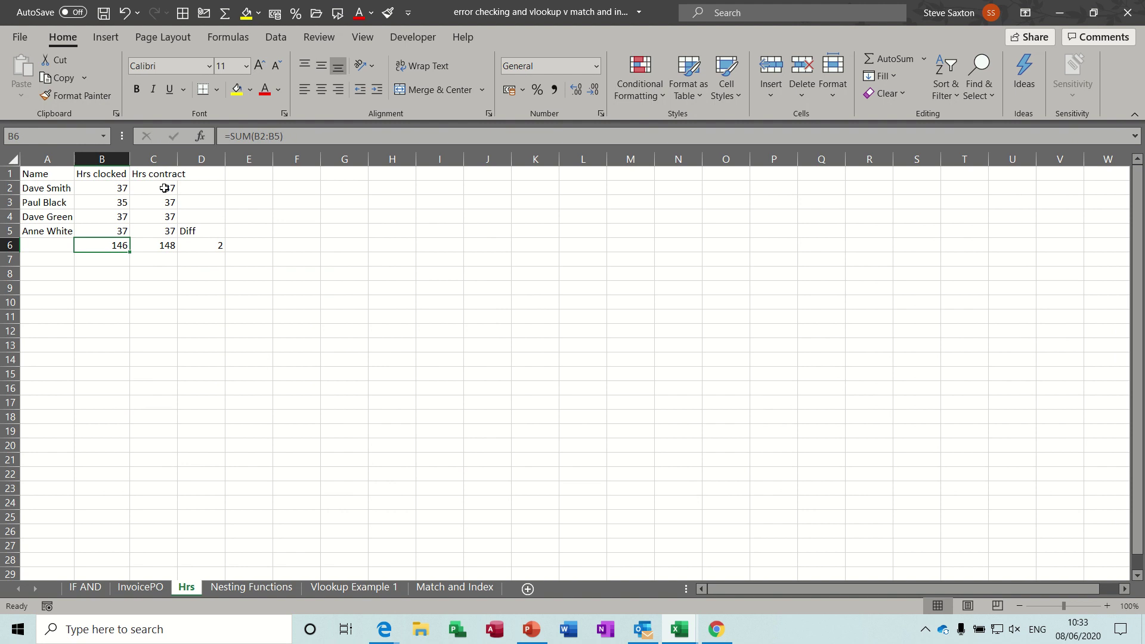
drag(166, 185, 161, 228)
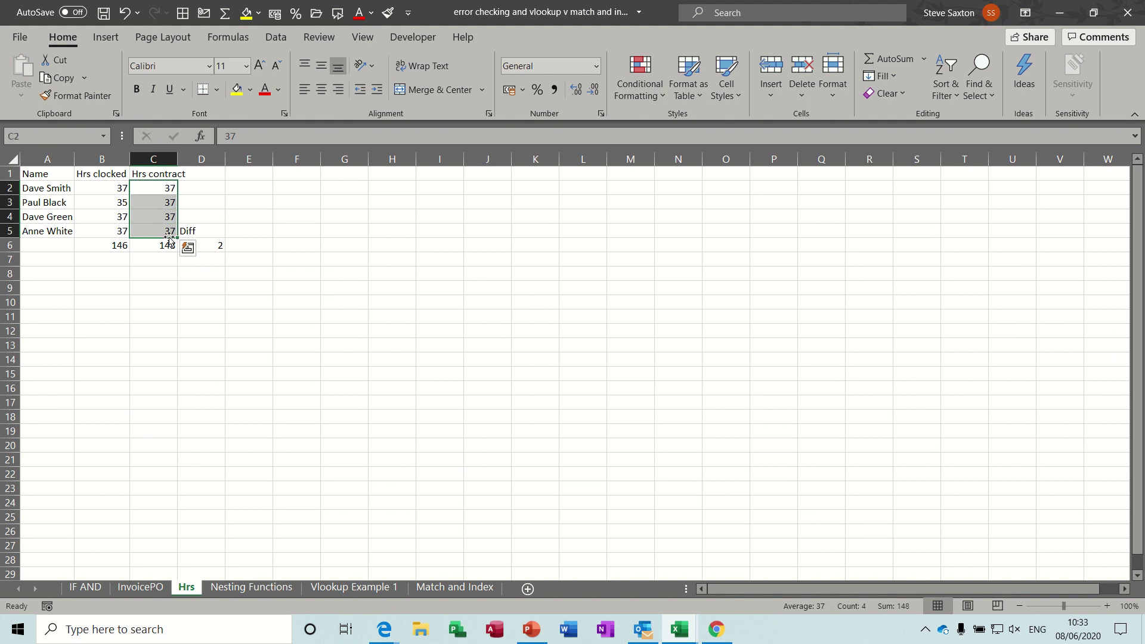
click(217, 247)
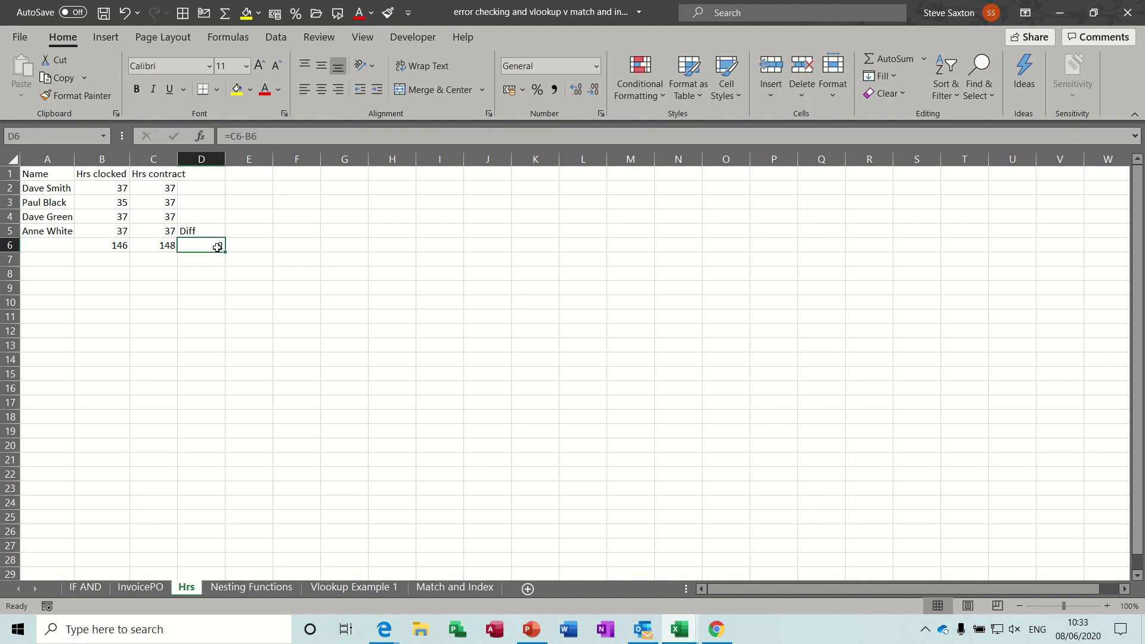
click(110, 204)
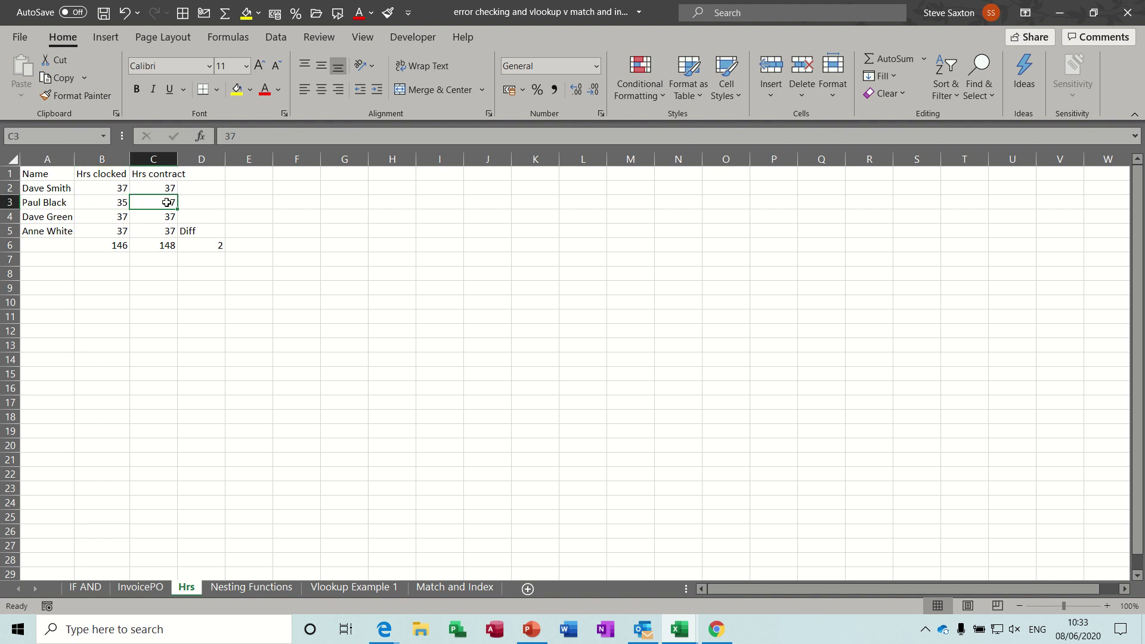
click(99, 203)
click(205, 247)
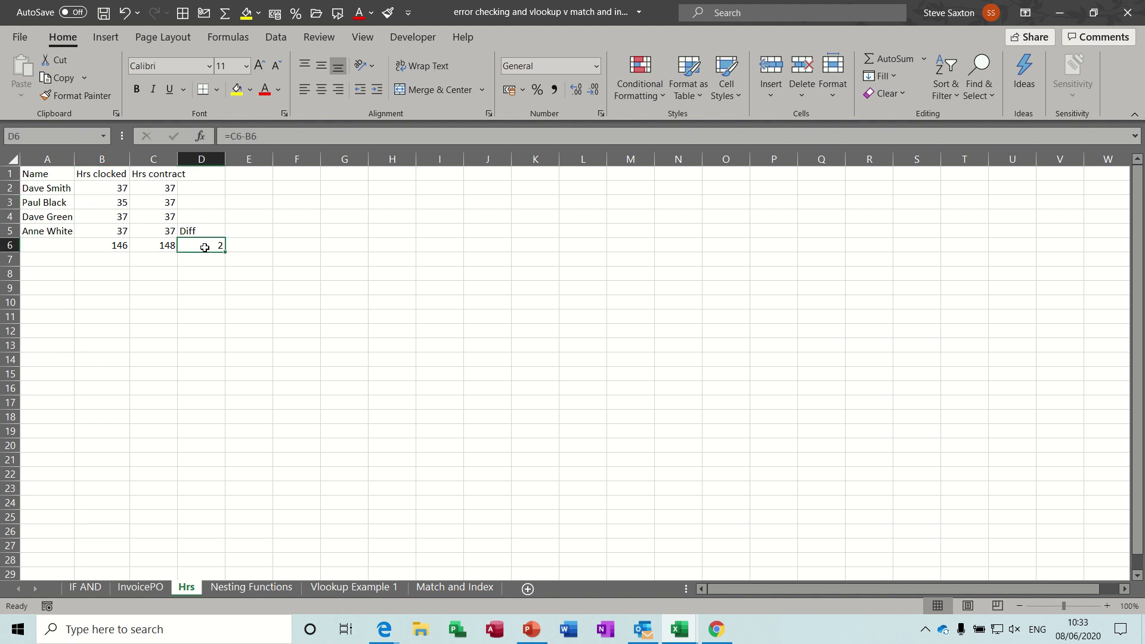
Step: On the IF AND sheet, examine the IF AND file check formula in A11 and the Hrs link in B10
click(87, 589)
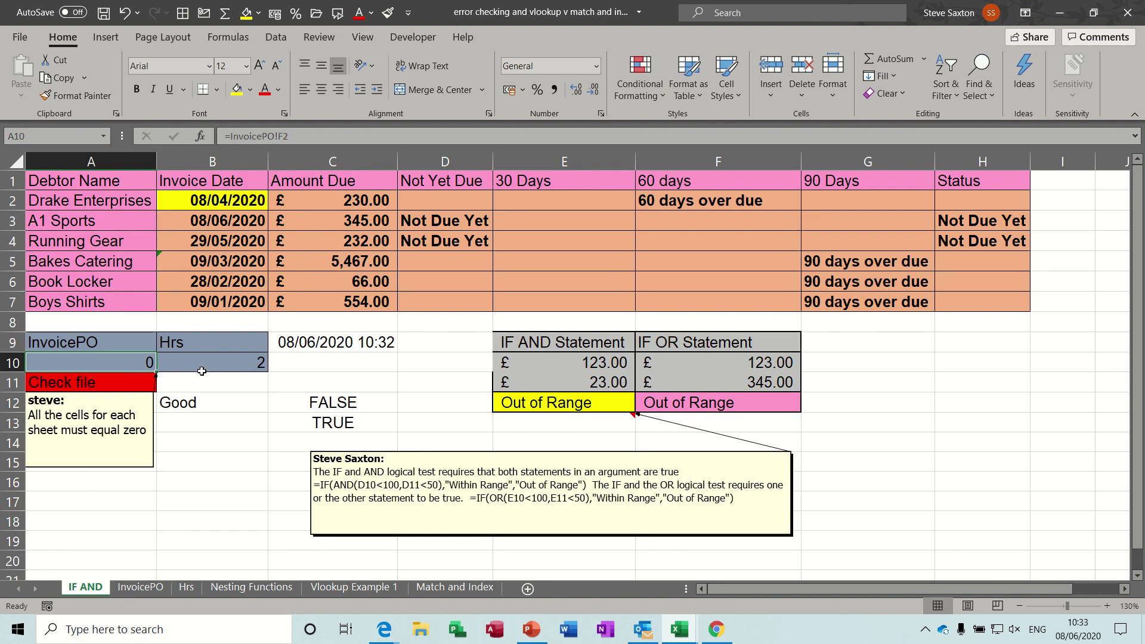
click(95, 382)
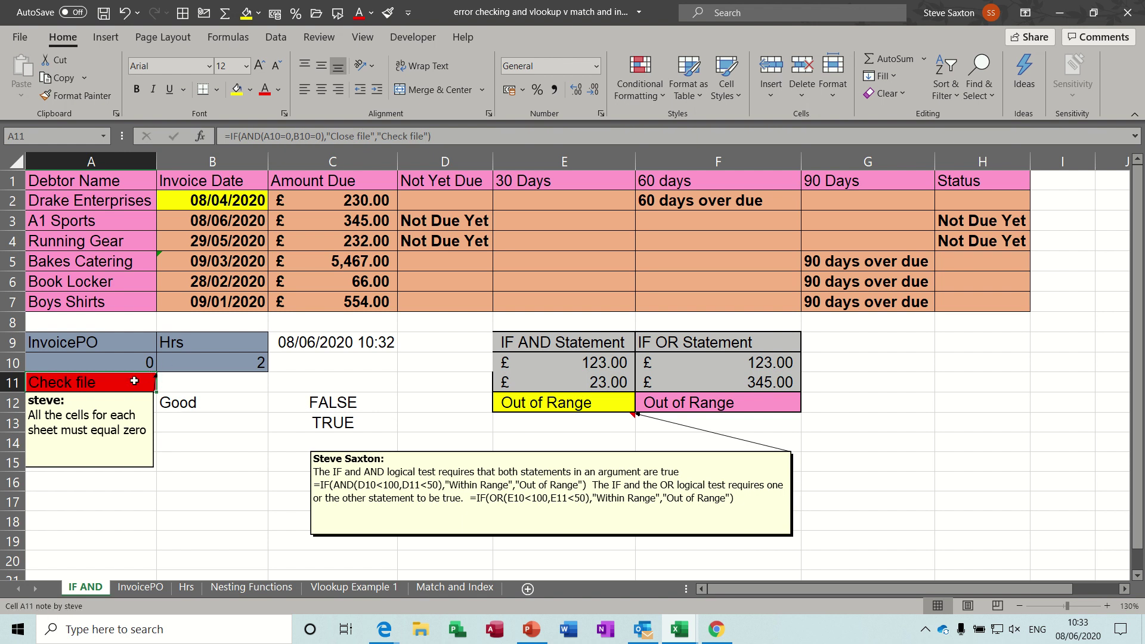
click(212, 363)
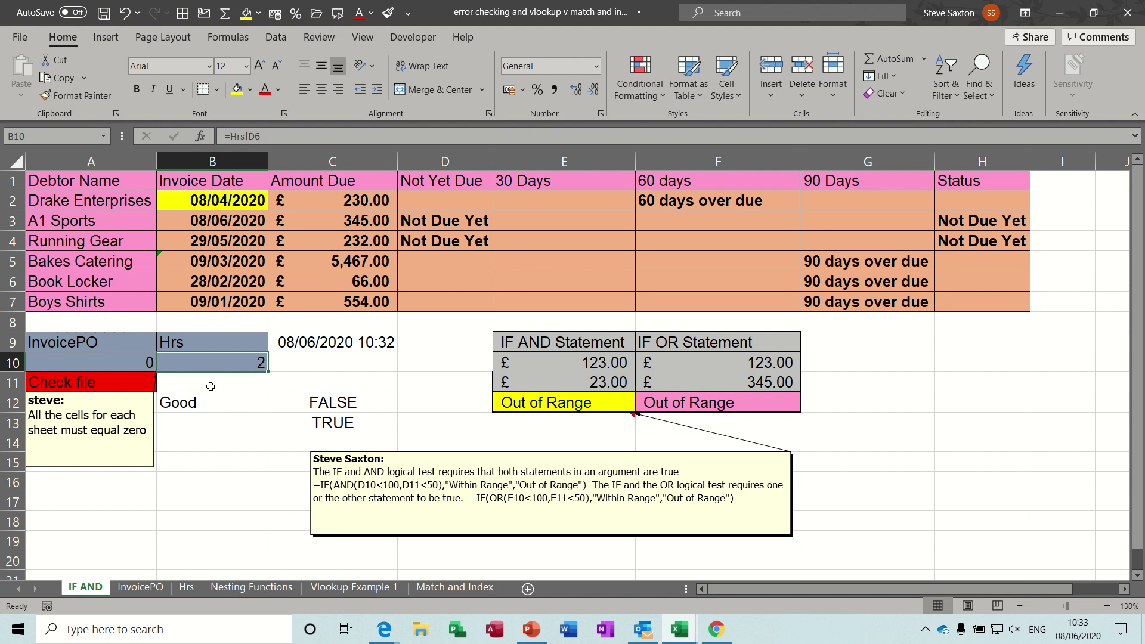
Step: Fill the clocked hours cell B3 on the Hrs sheet with yellow, and return to the IF AND sheet
click(186, 587)
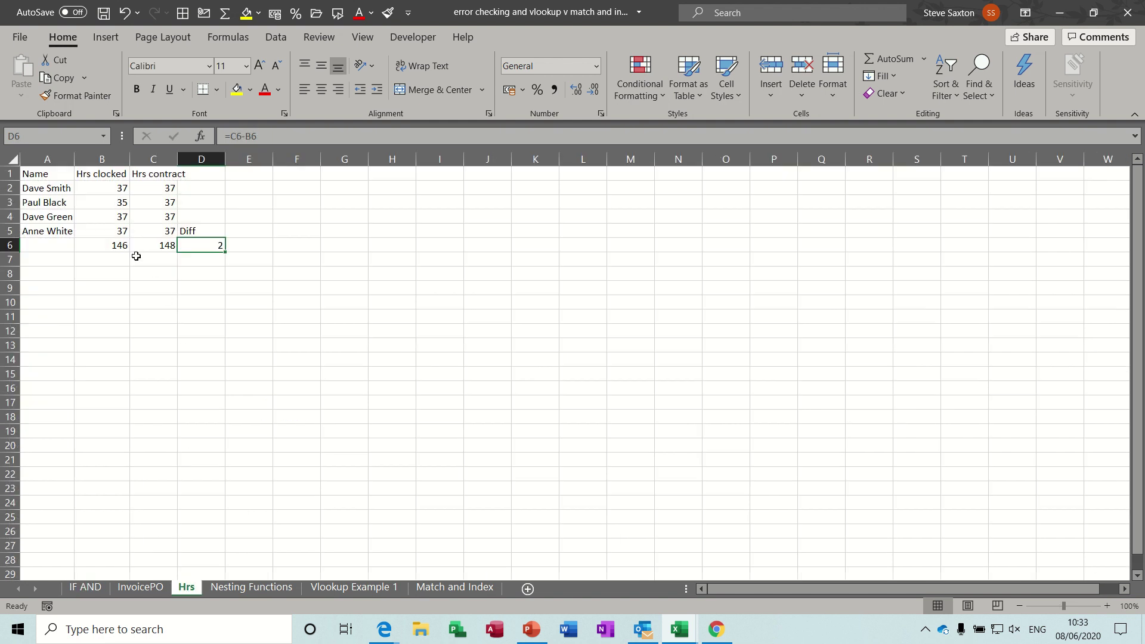
click(113, 203)
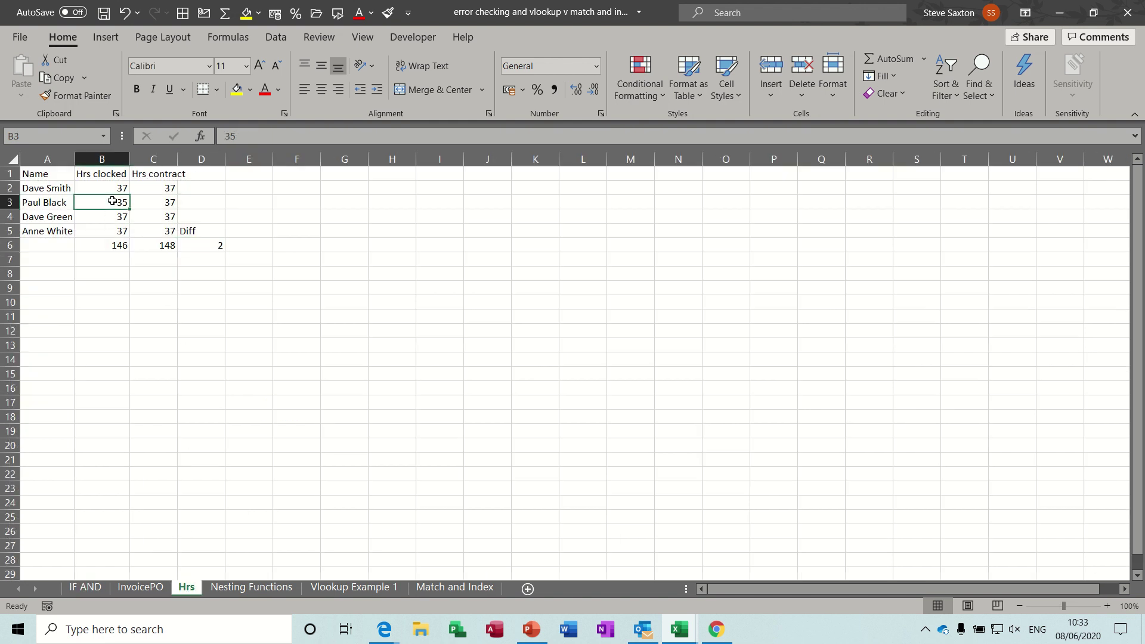
click(237, 89)
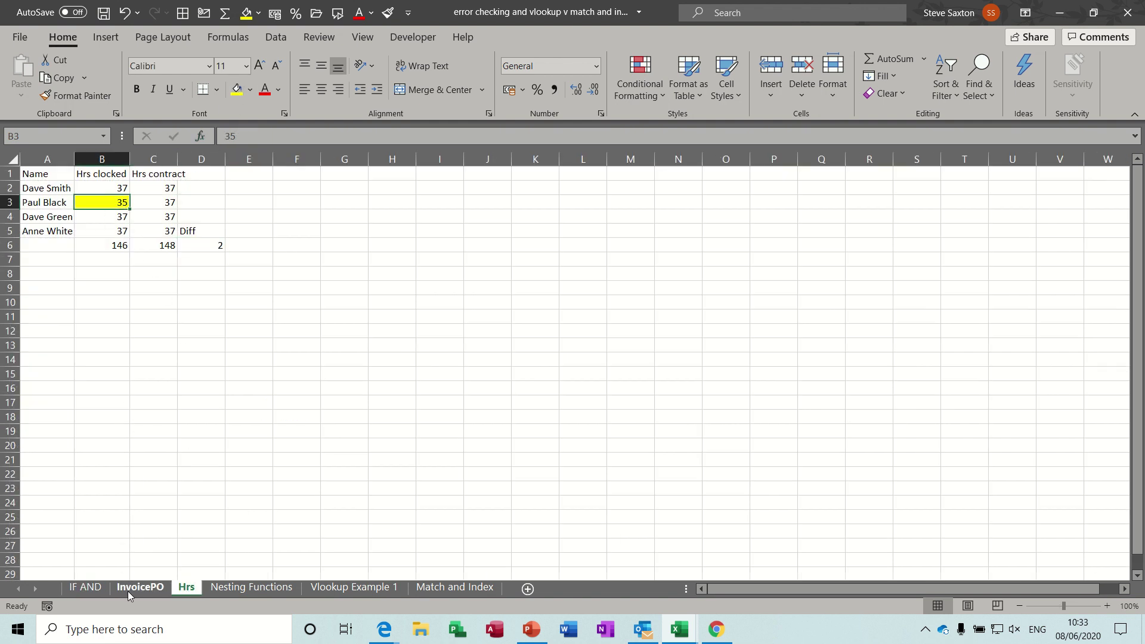
click(87, 588)
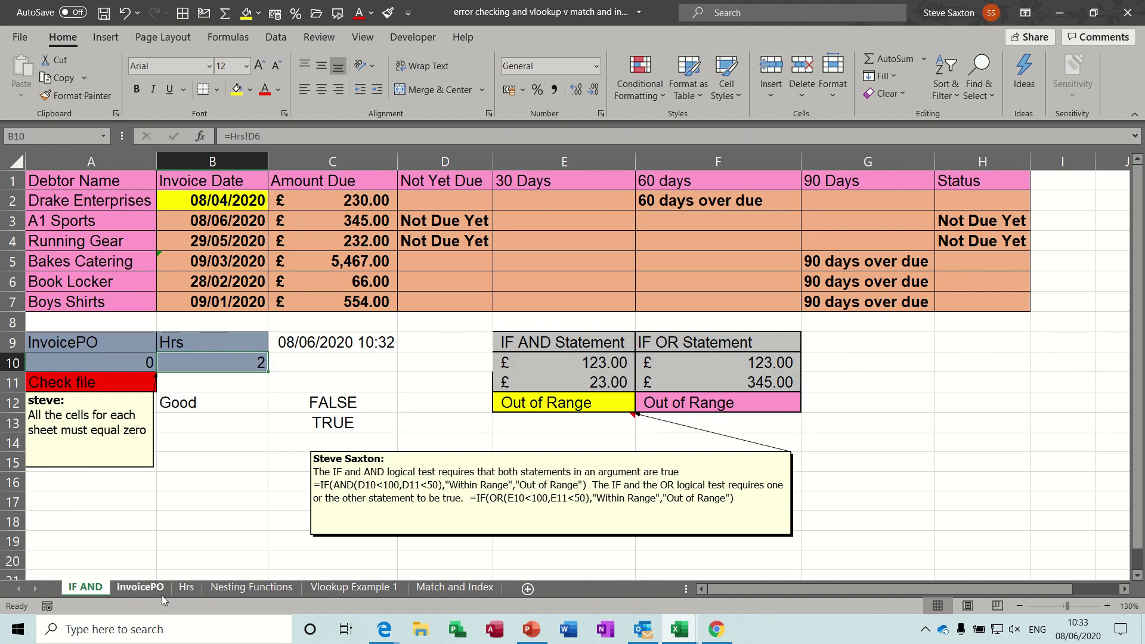
Step: On the Nesting Functions sheet, examine the Status column heading and the MATCH formula in C3
click(248, 588)
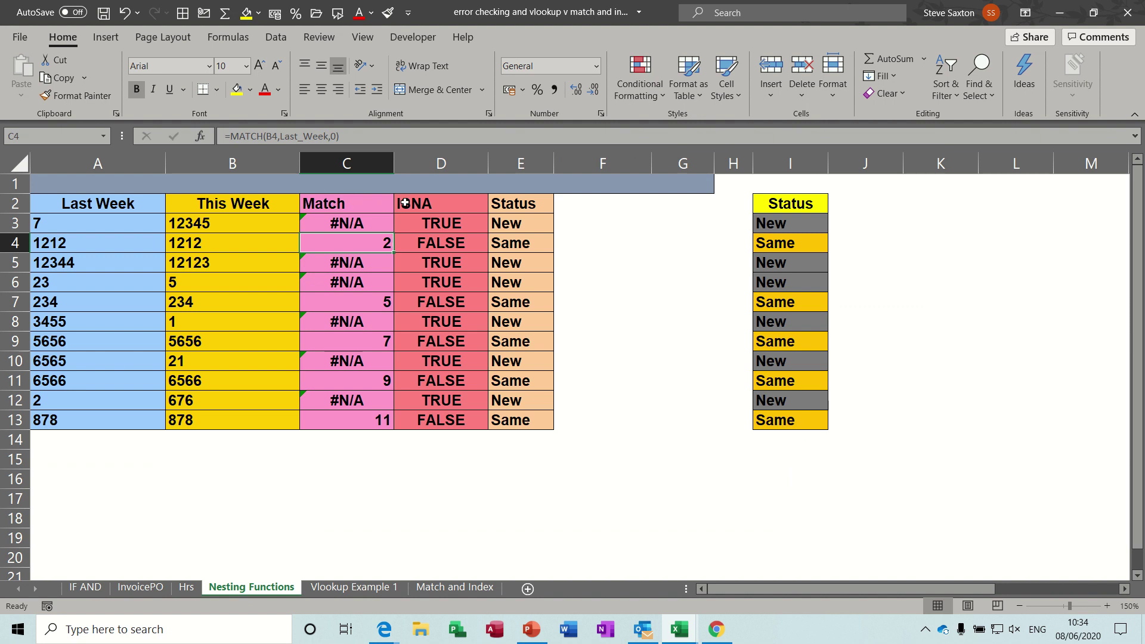
click(528, 204)
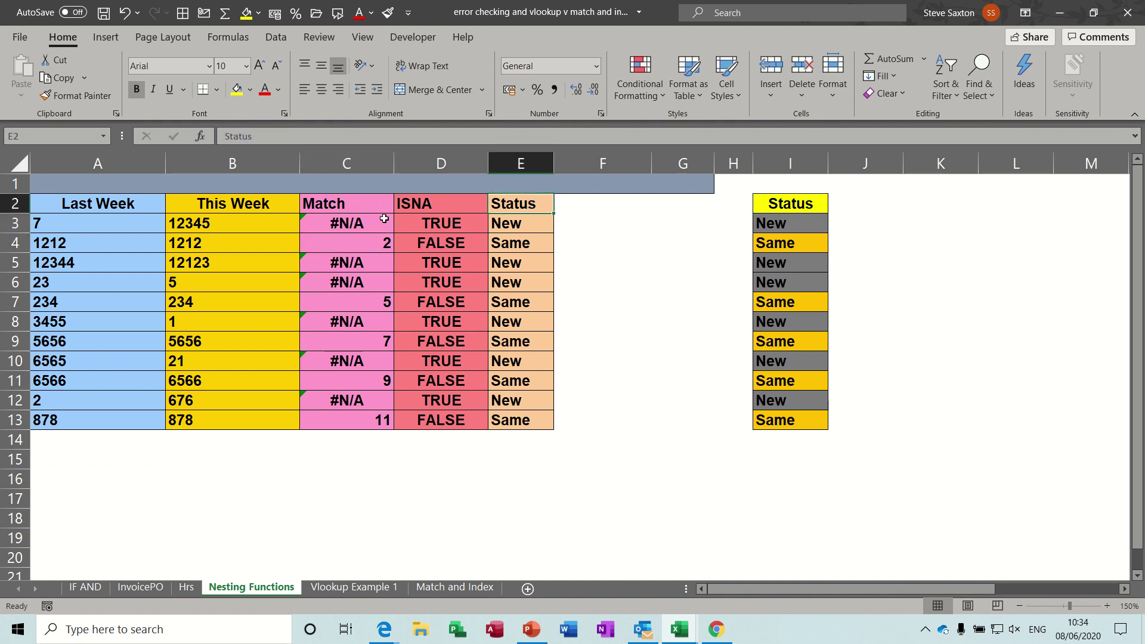
click(347, 223)
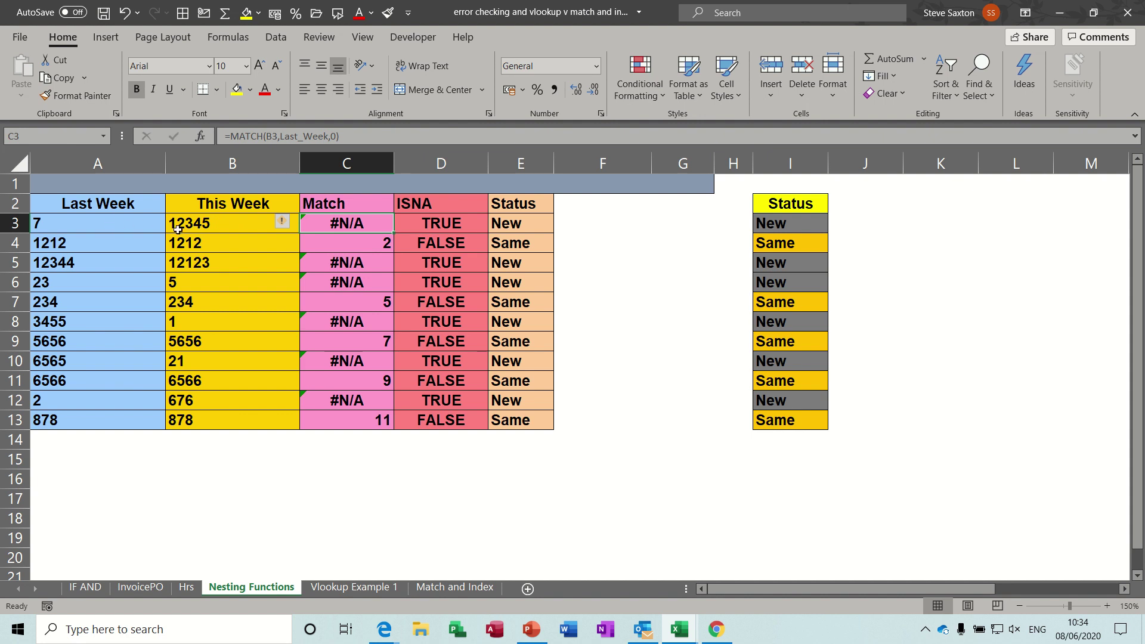
Step: Fill the This Week cell B3 with the blue theme colour
click(224, 228)
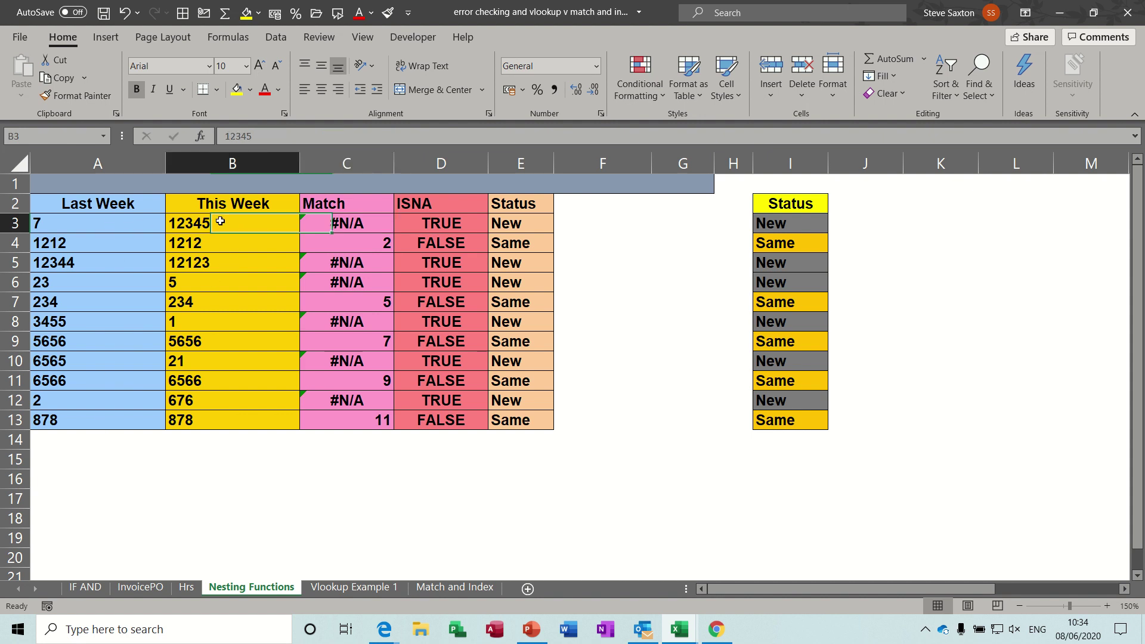
click(250, 91)
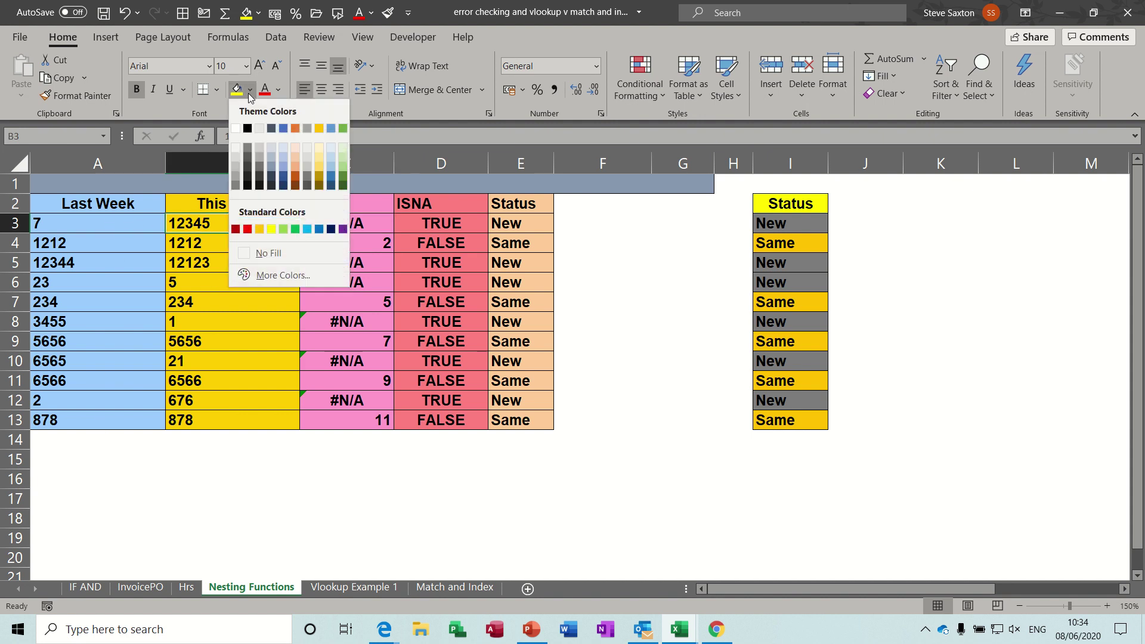
click(282, 130)
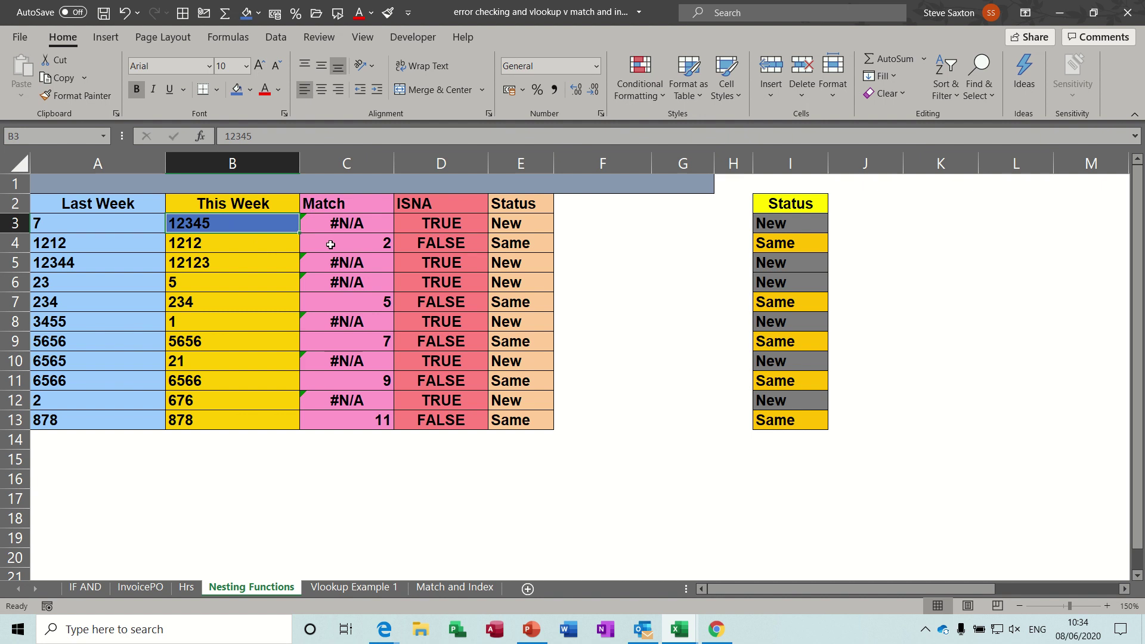
Step: Compare the This Week and Last Week values in rows 3 and 4, and examine the MATCH formula in C7
click(210, 243)
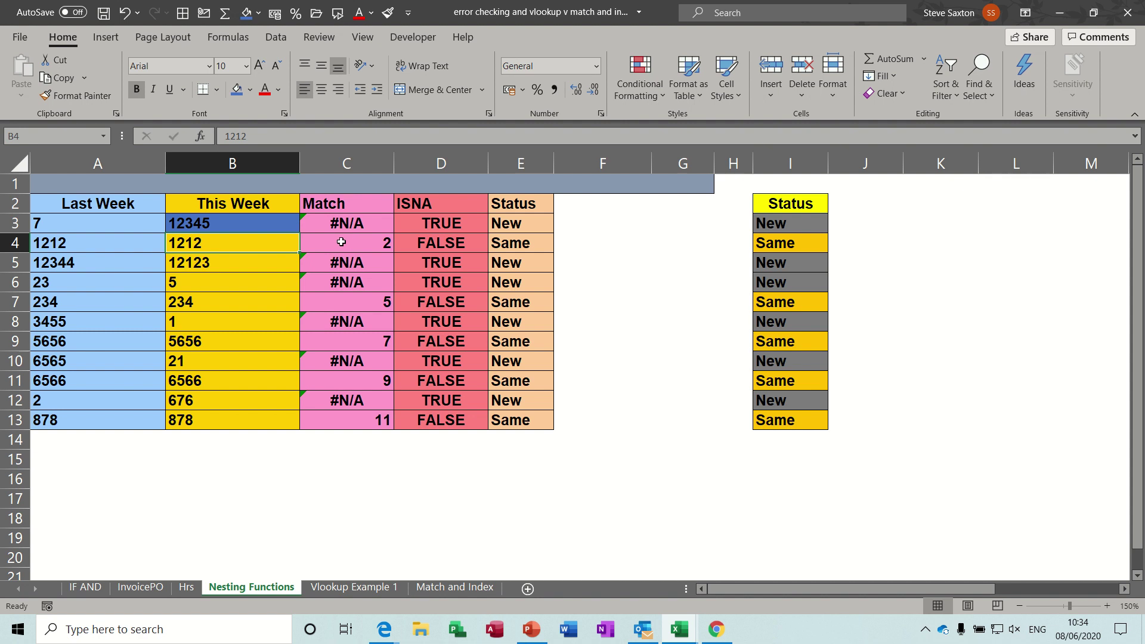
click(101, 224)
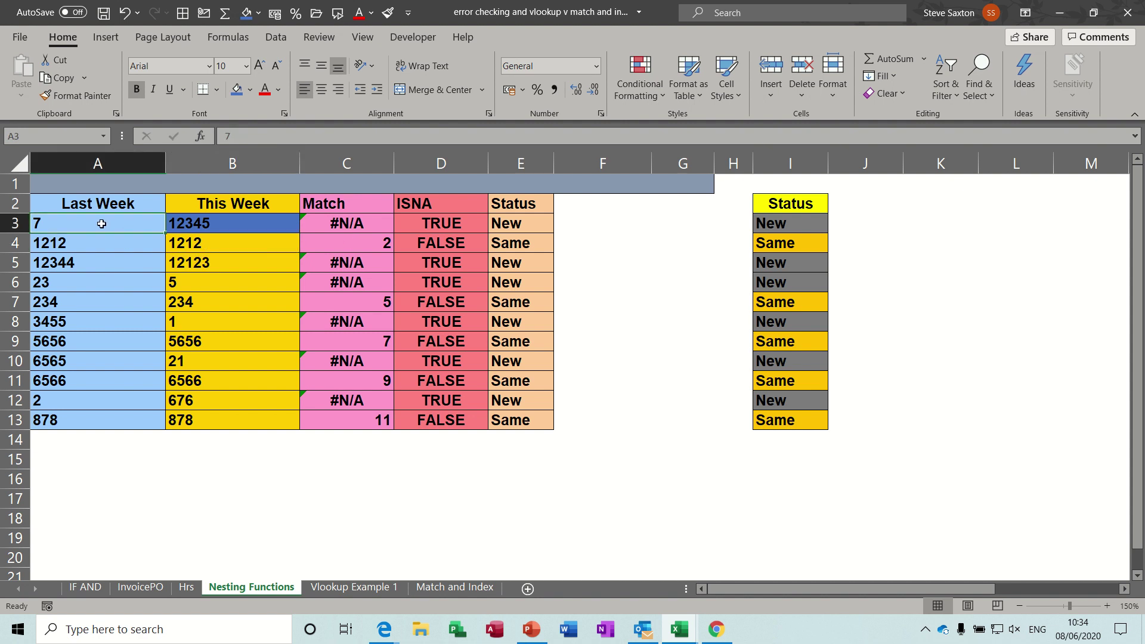
click(94, 246)
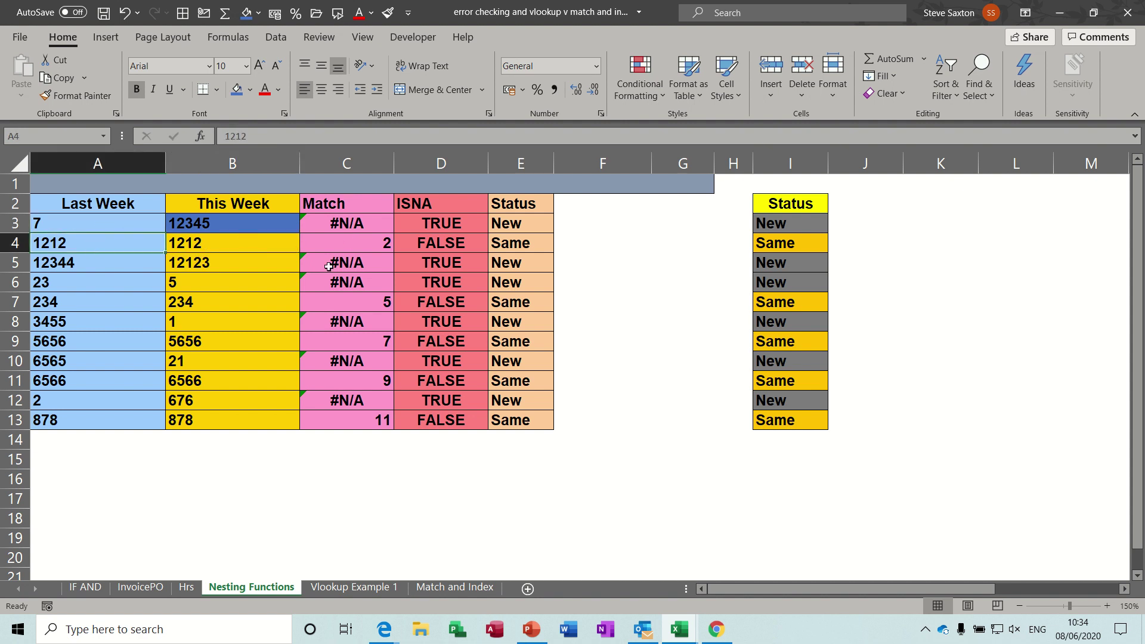
click(330, 303)
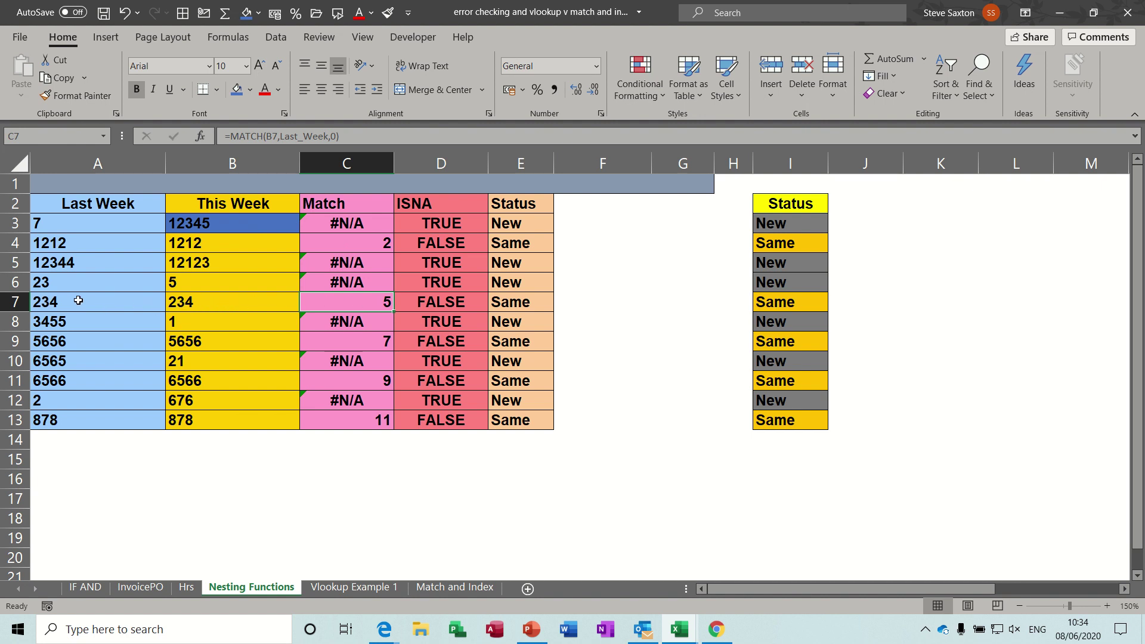
Step: Check which cells the Last_Week name in the C3 MATCH formula covers by selecting A3:A13
click(345, 223)
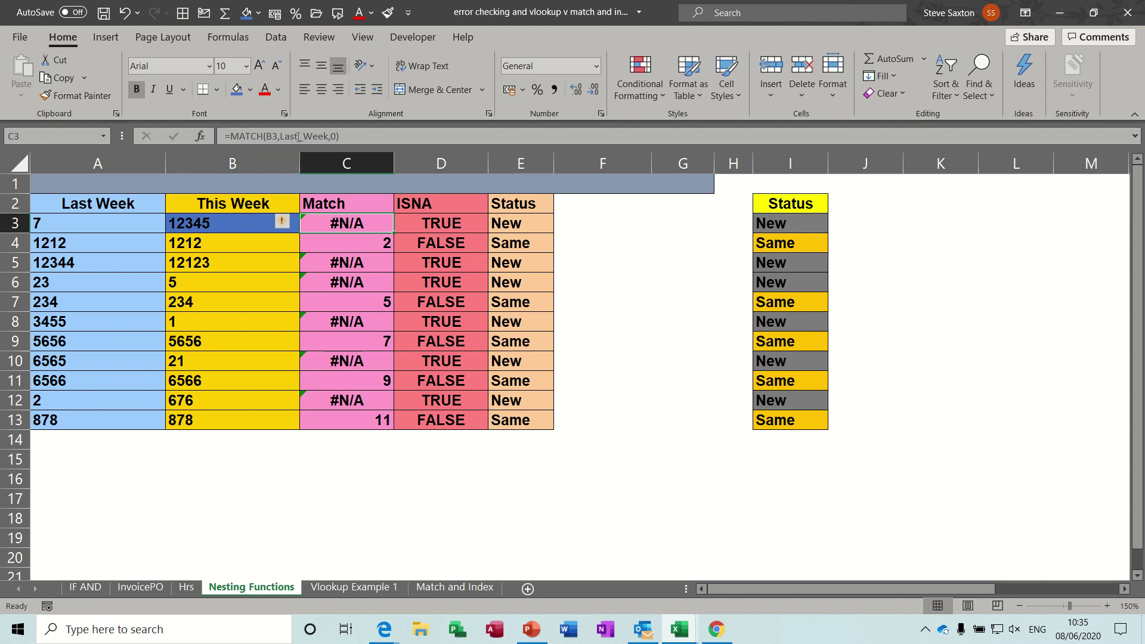
drag(126, 225, 96, 420)
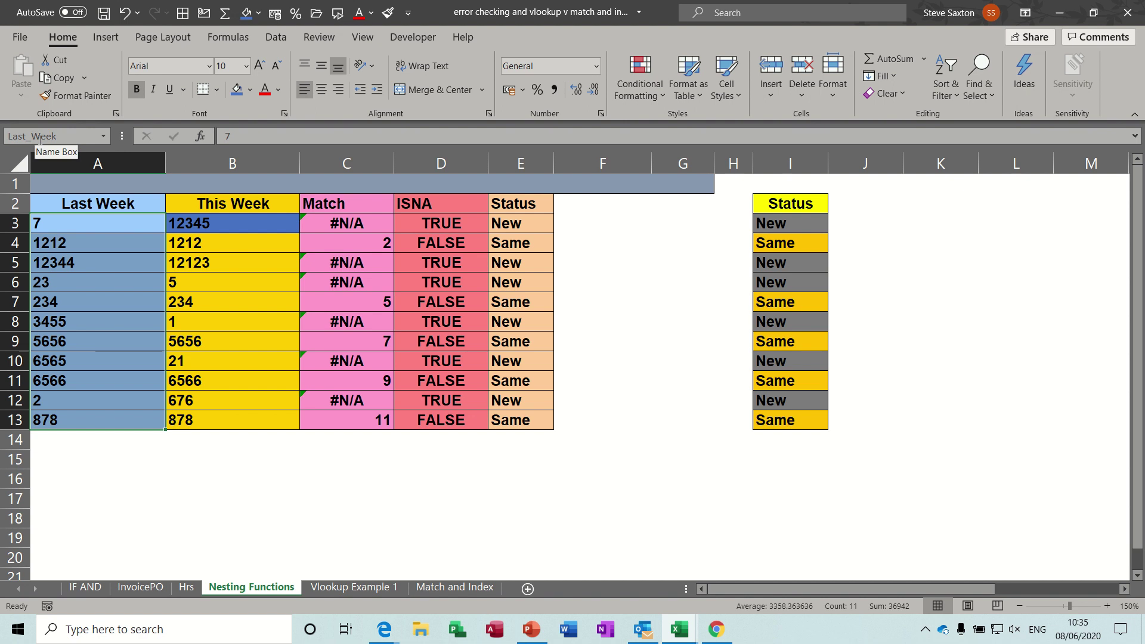
click(336, 223)
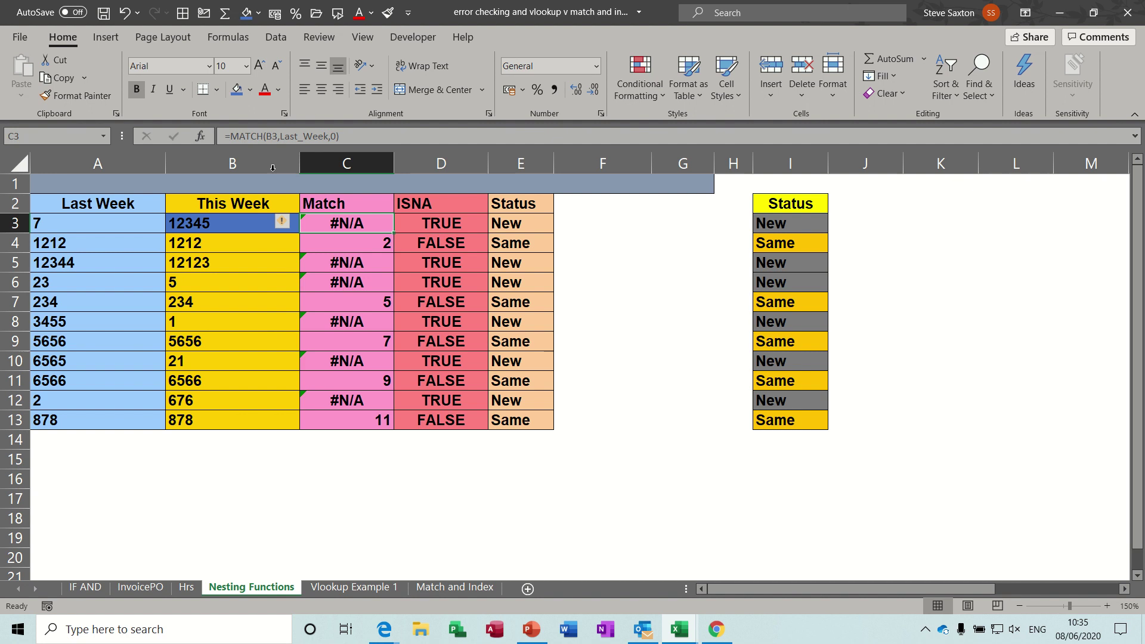
Step: Clear the MATCH formula from cell C3
click(355, 137)
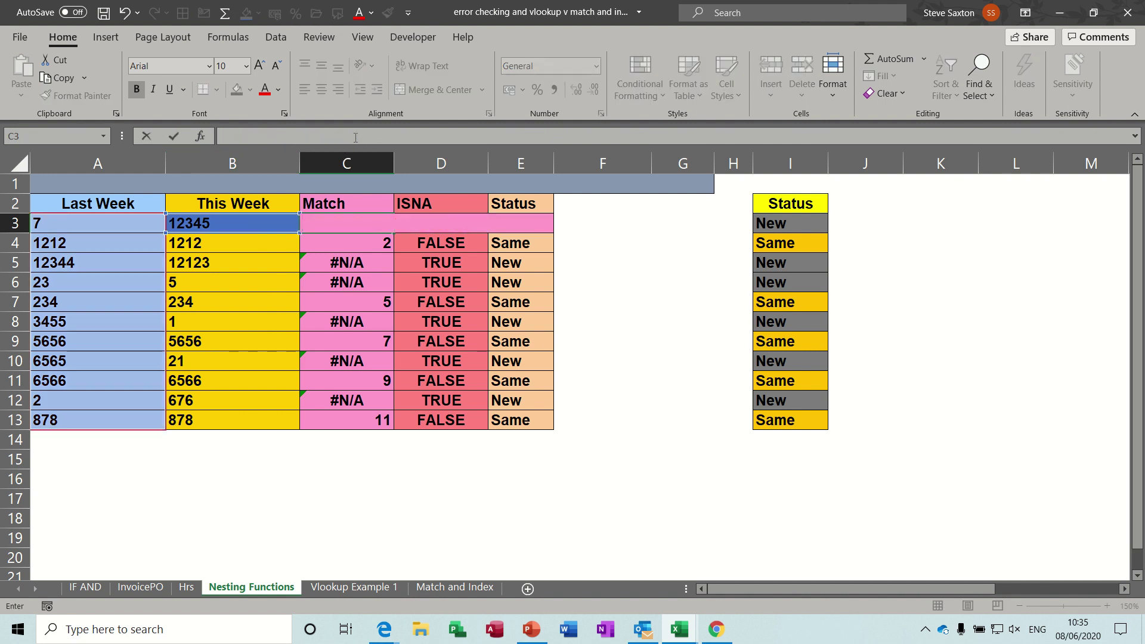
key(Return)
click(331, 223)
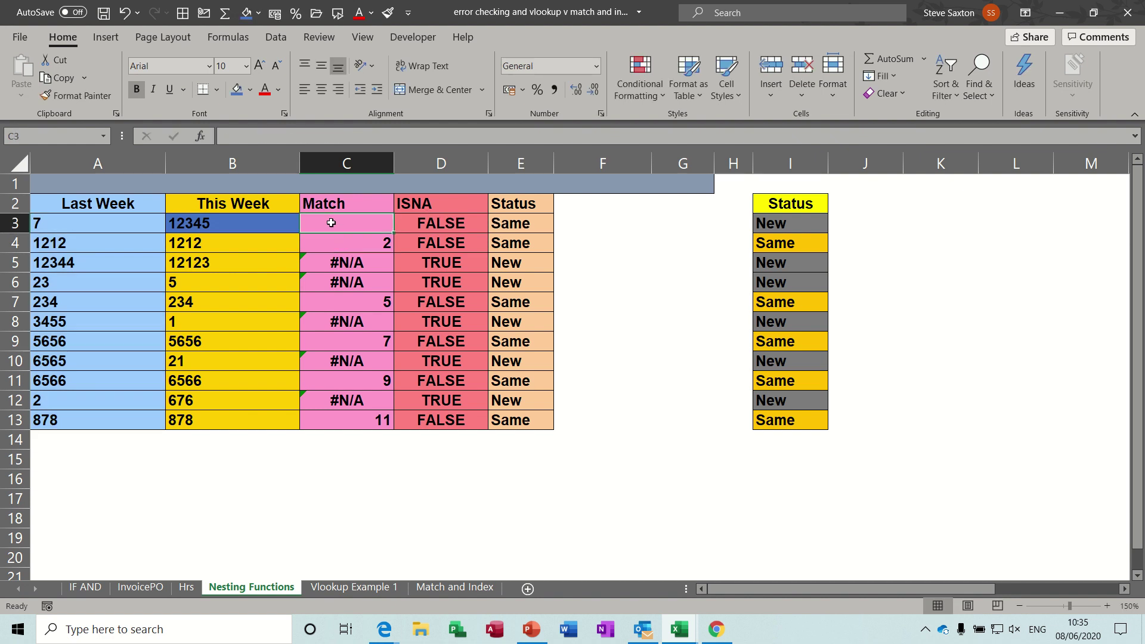
Step: Enter =MATCH(B3,Last_Week,0) in C3 and fill the formula down through C13
text(=match)
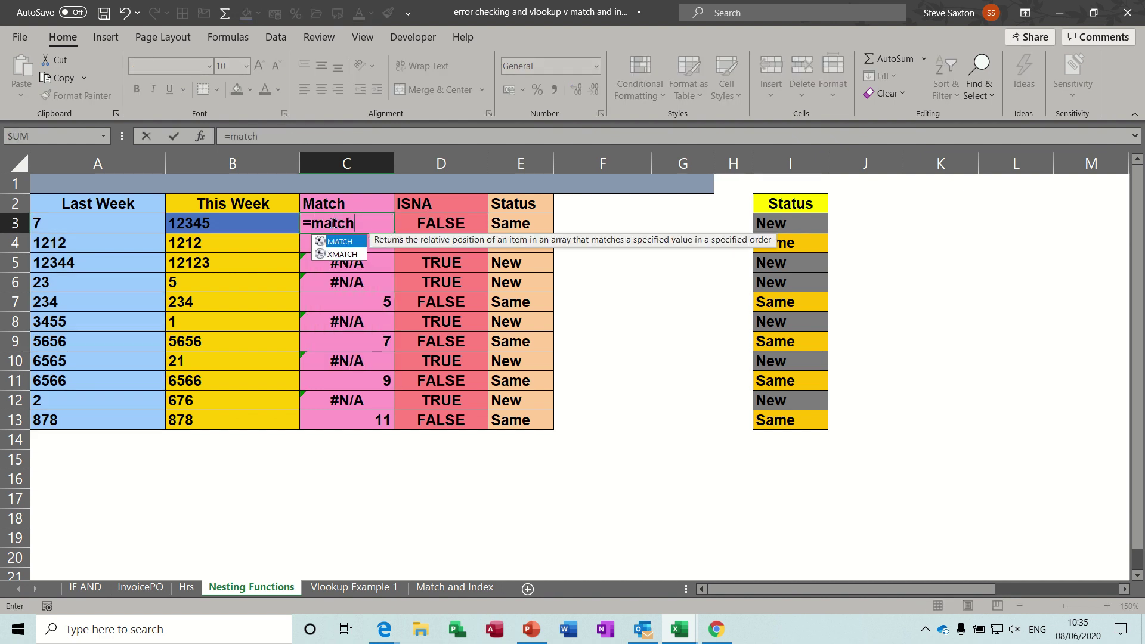
text((b)
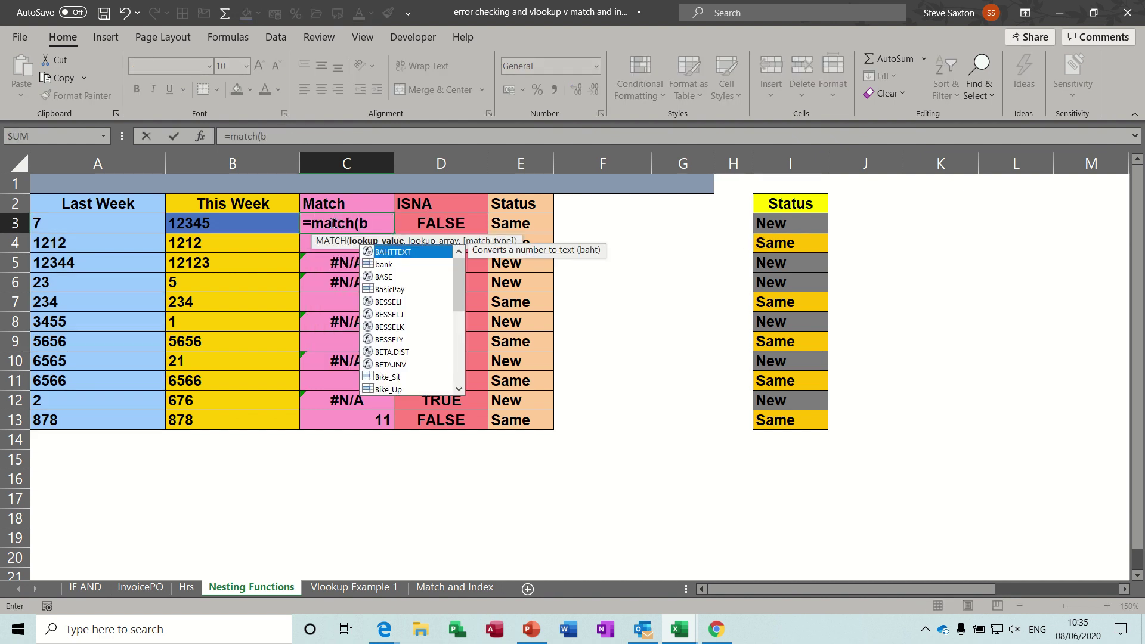
text(3)
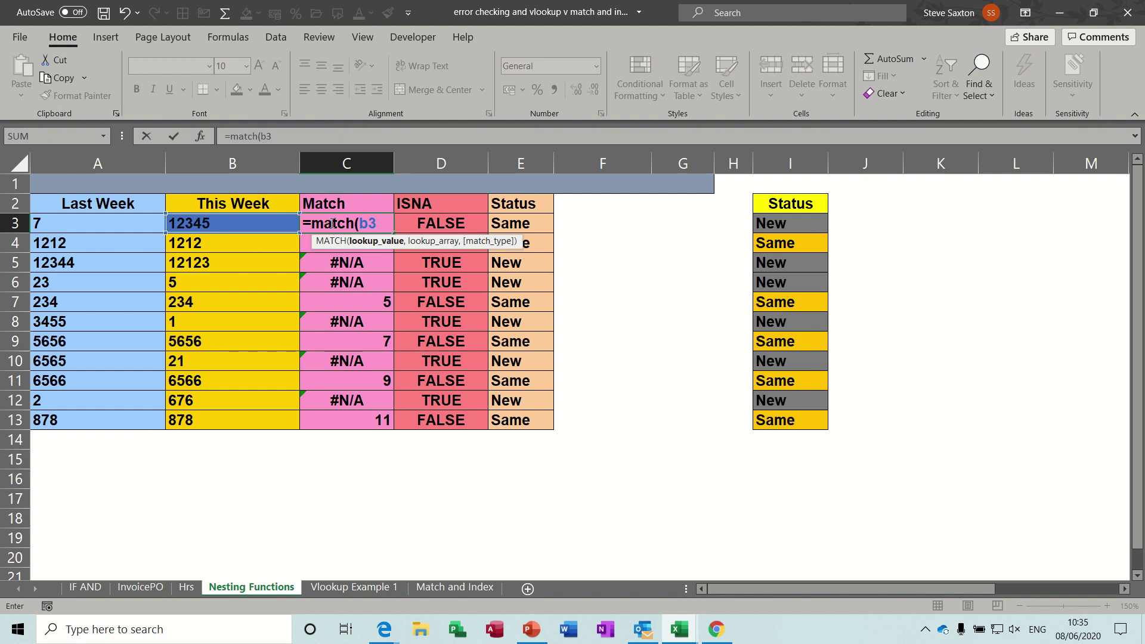
text(,)
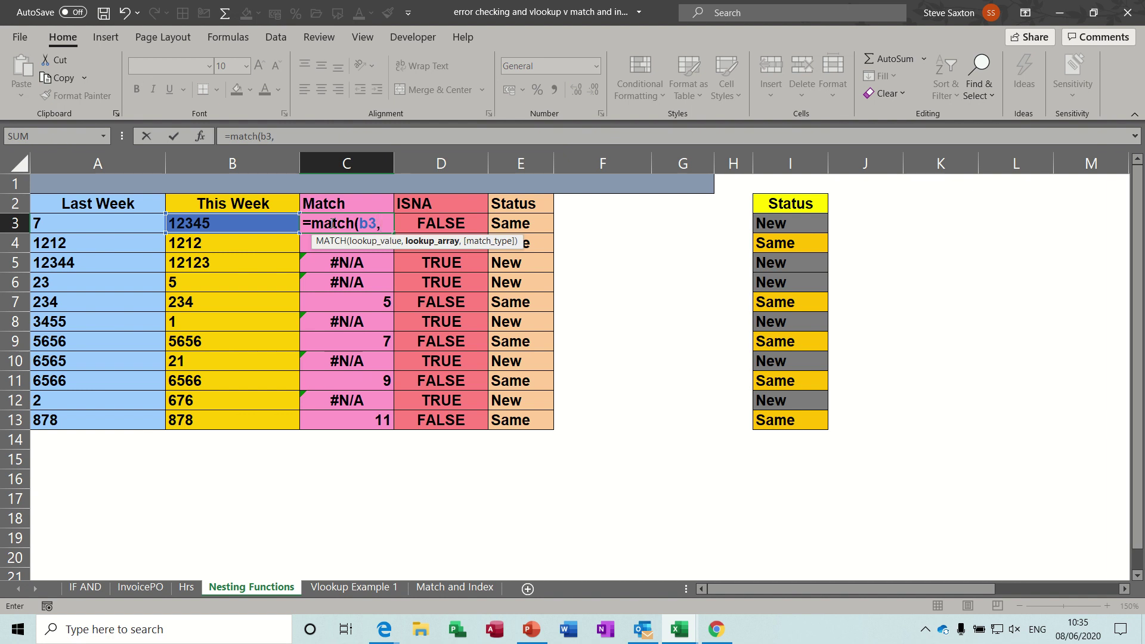
text(last)
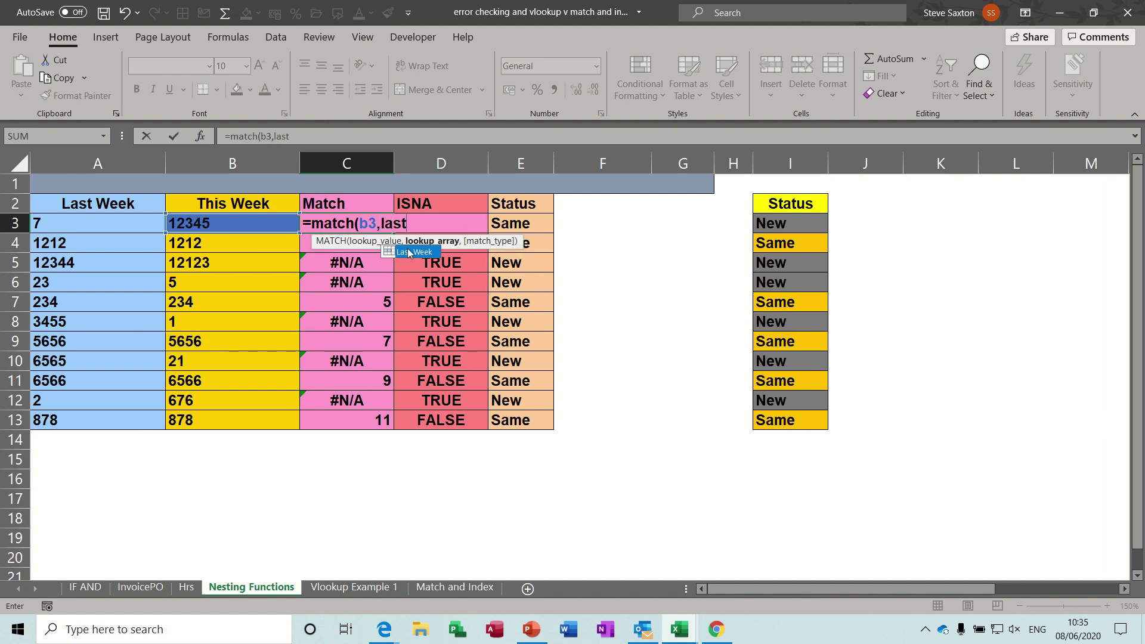
double_click(411, 252)
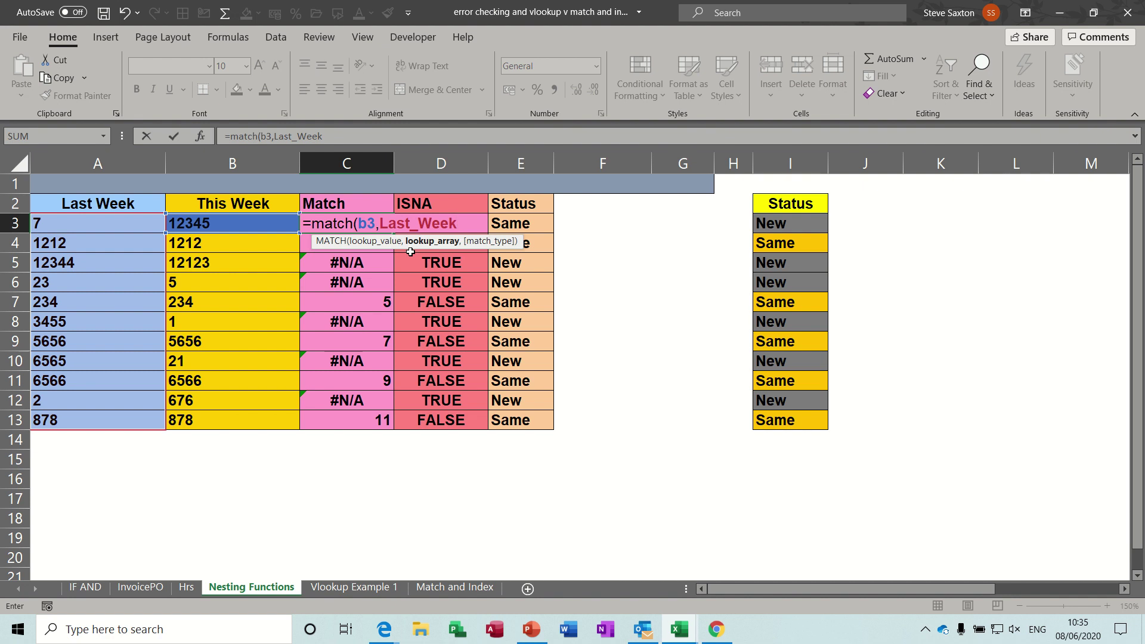
text(,)
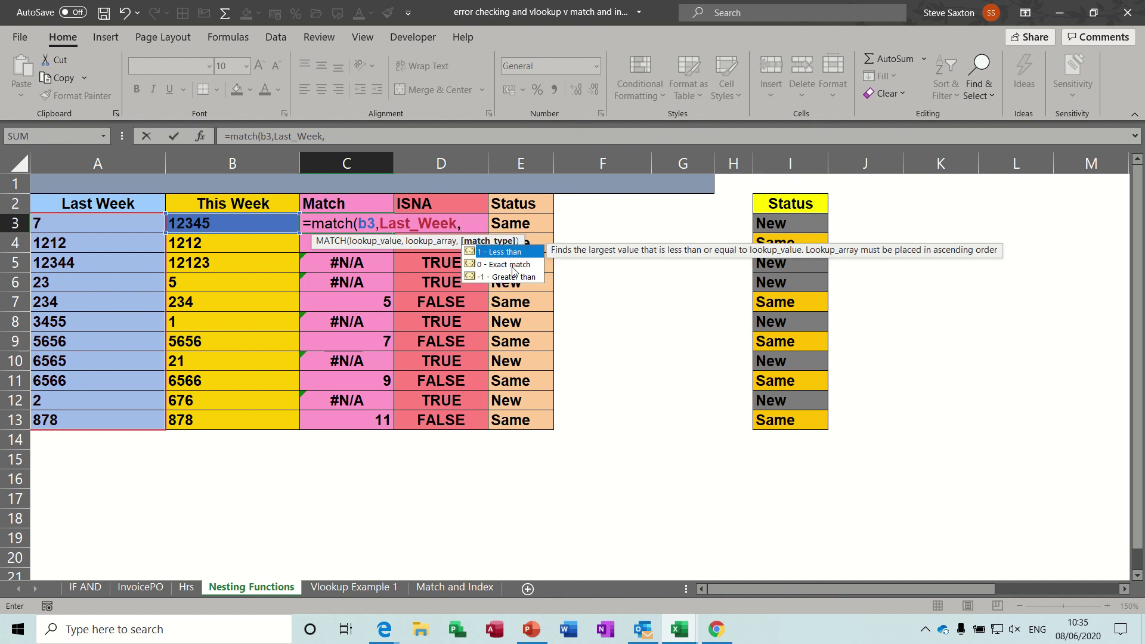
text(0))
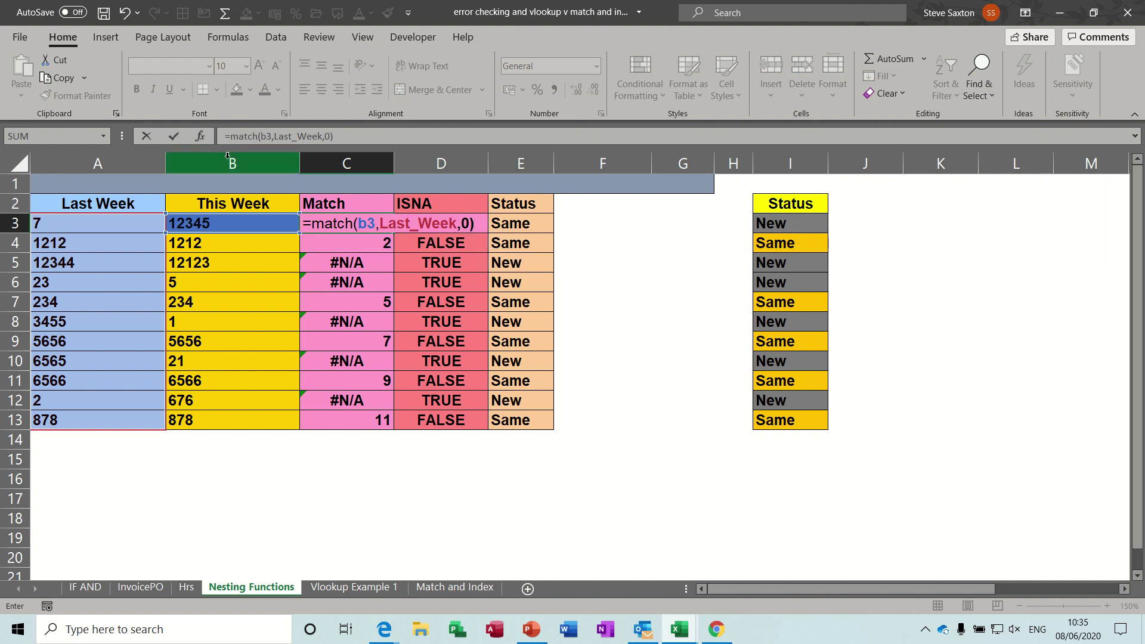
click(173, 136)
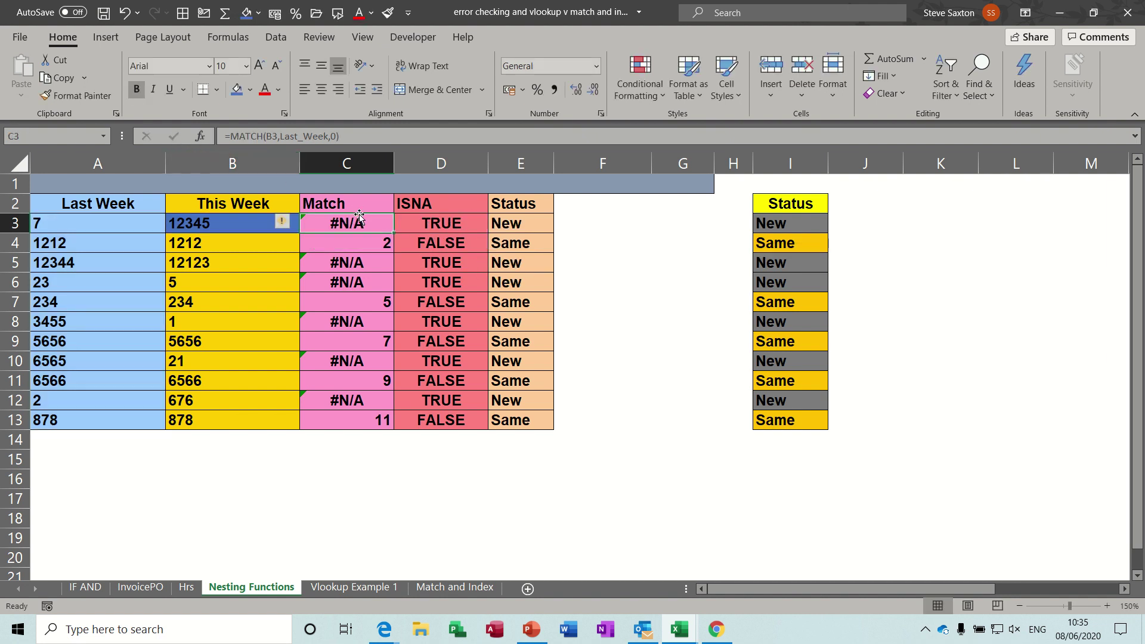
double_click(393, 231)
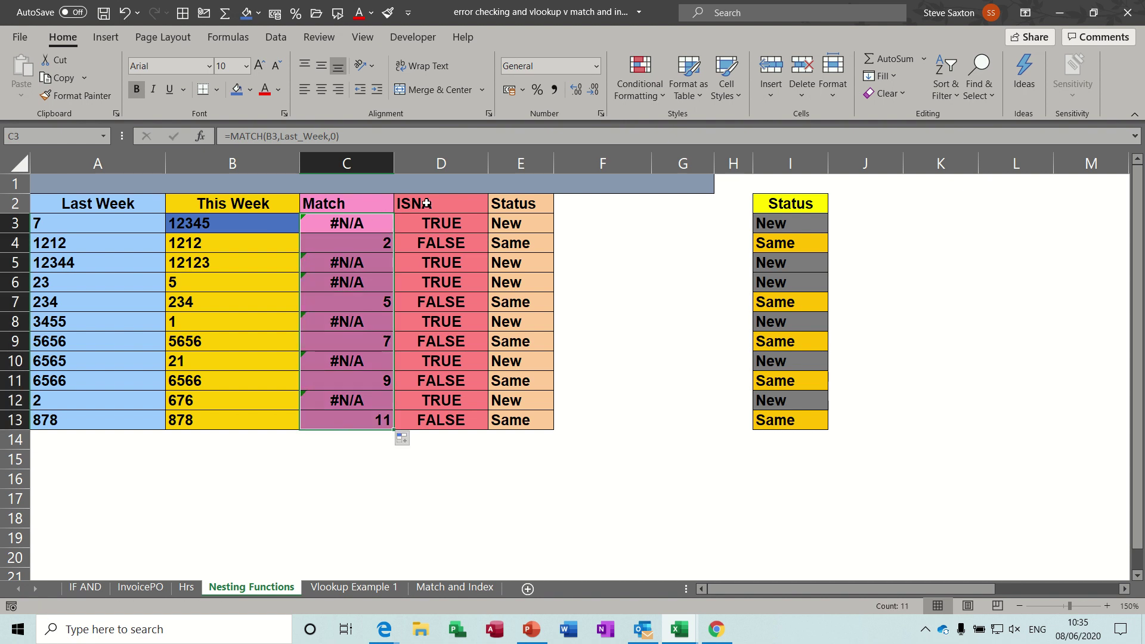
Step: Examine the ISNA formulas in D3 and D4 against the Match results they test
click(453, 225)
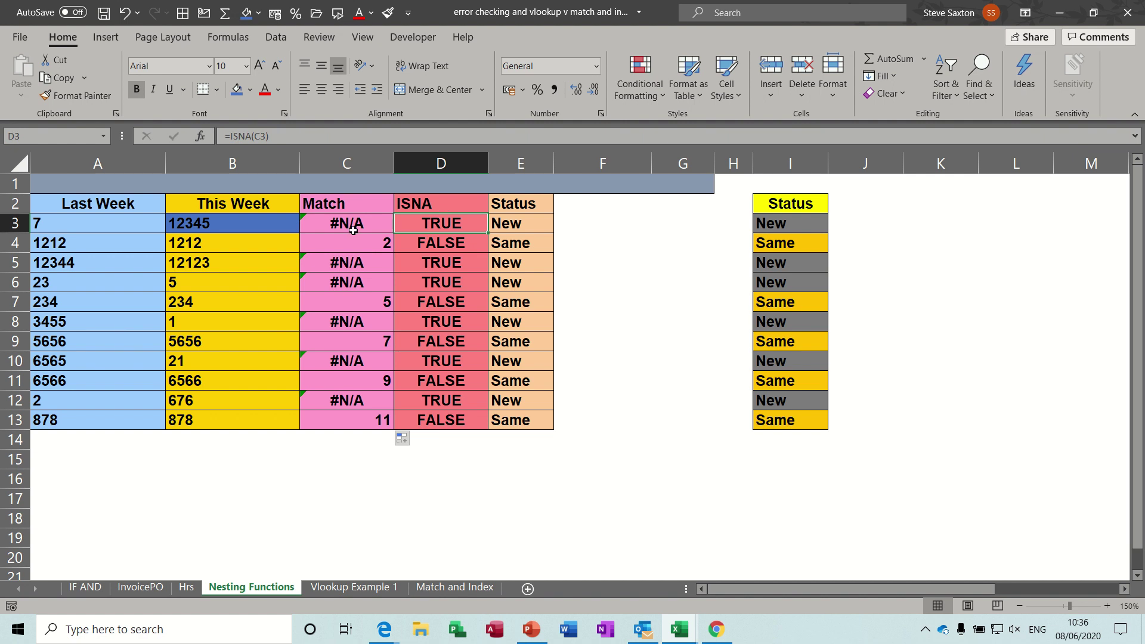
click(434, 245)
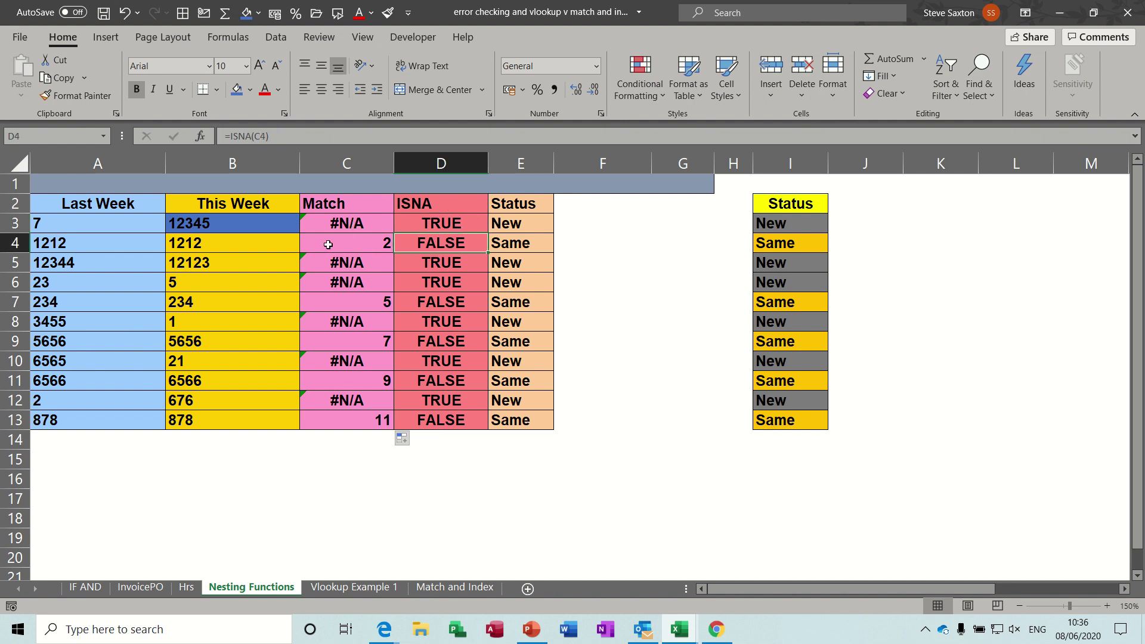
click(431, 223)
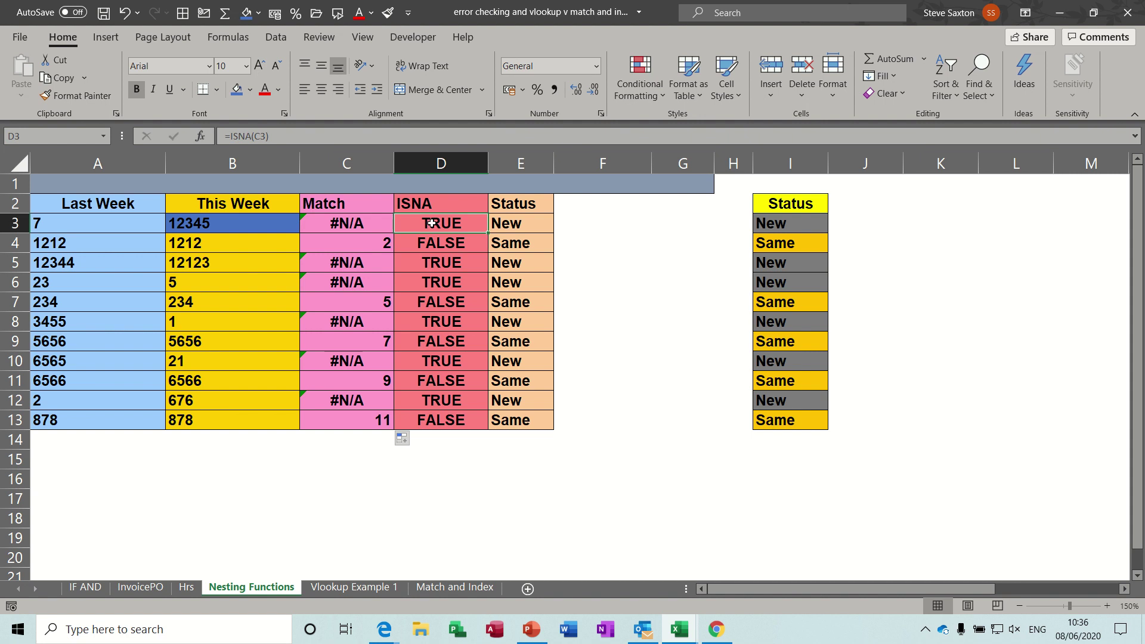
Step: Re-enter the formula =ISNA(C3) in cell D3 to test the first Match result
text(=)
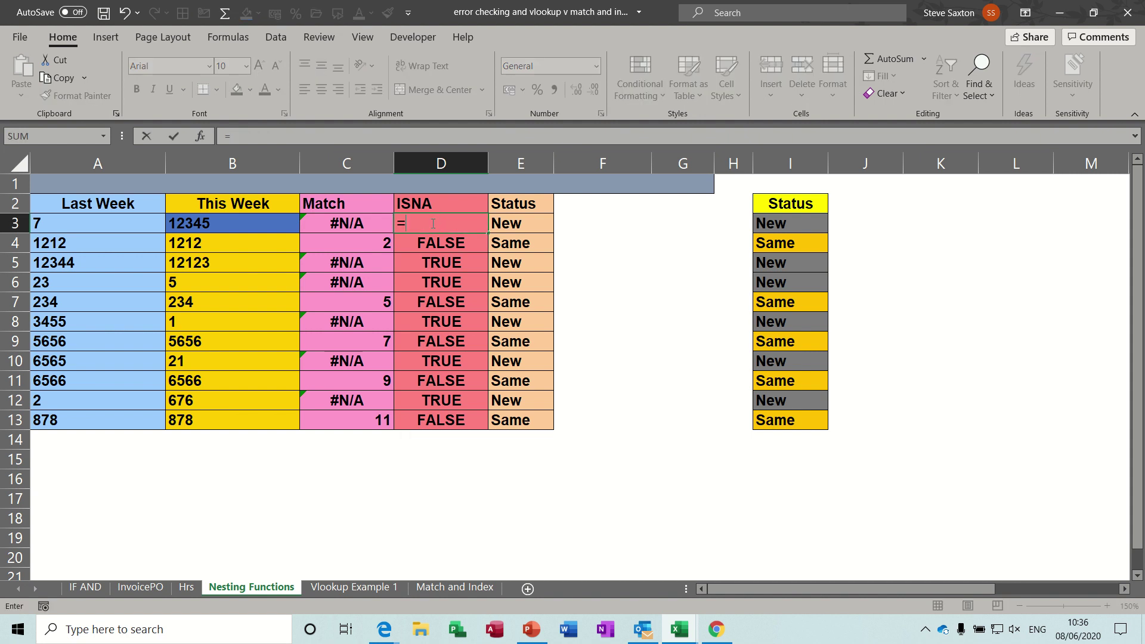
text(isna()
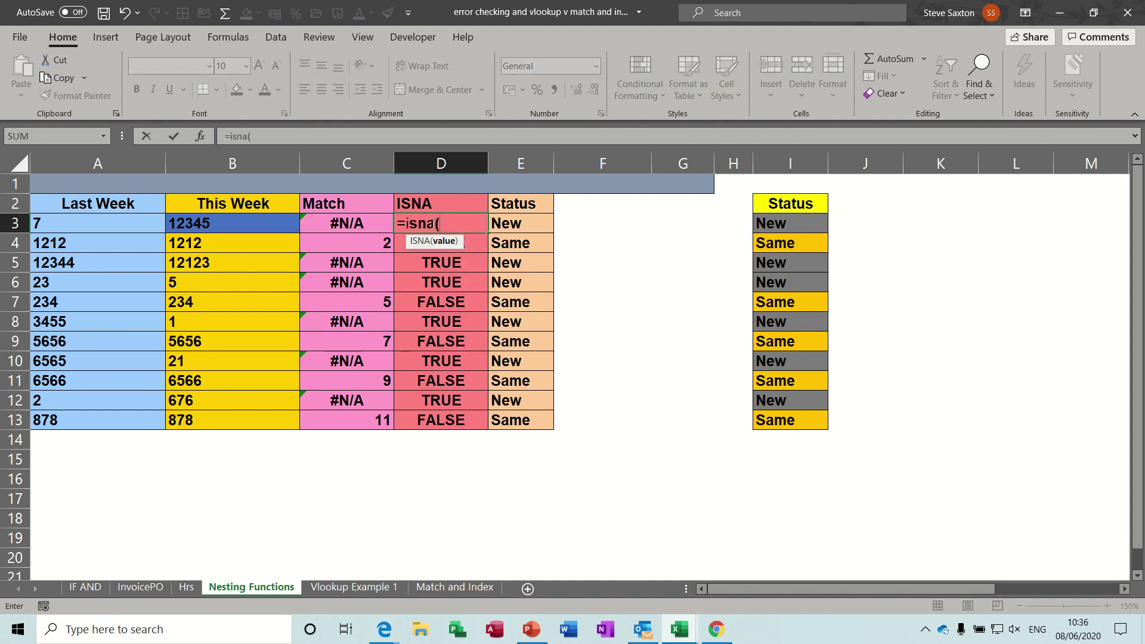
click(344, 219)
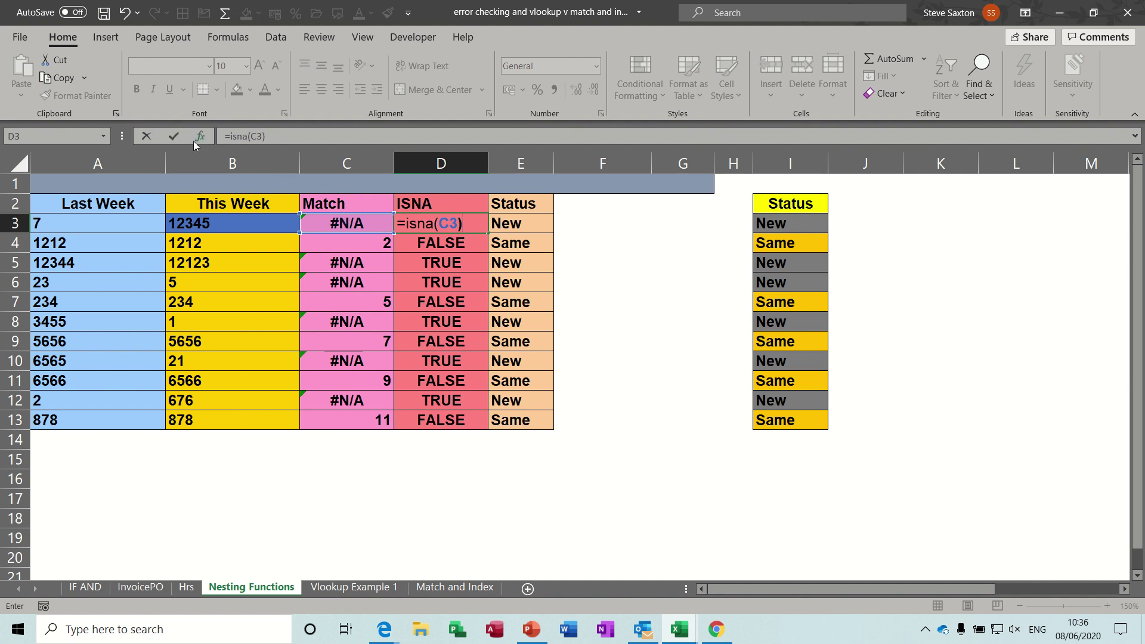
click(174, 136)
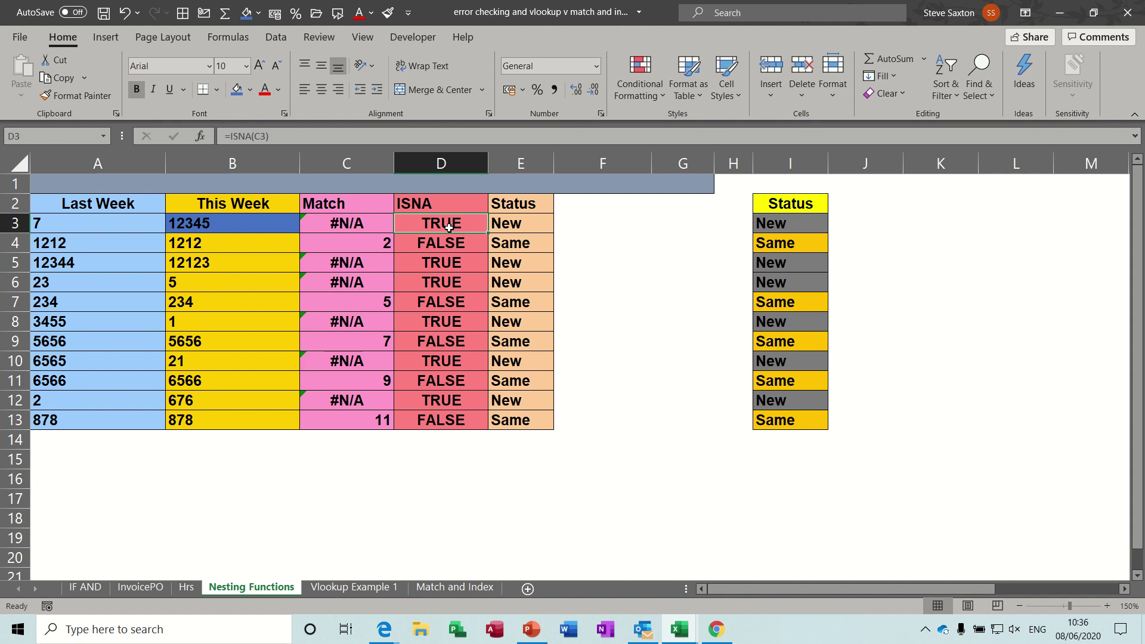
Step: Examine the MATCH formula in C3 and the logical test of the IF formula in E3
click(355, 223)
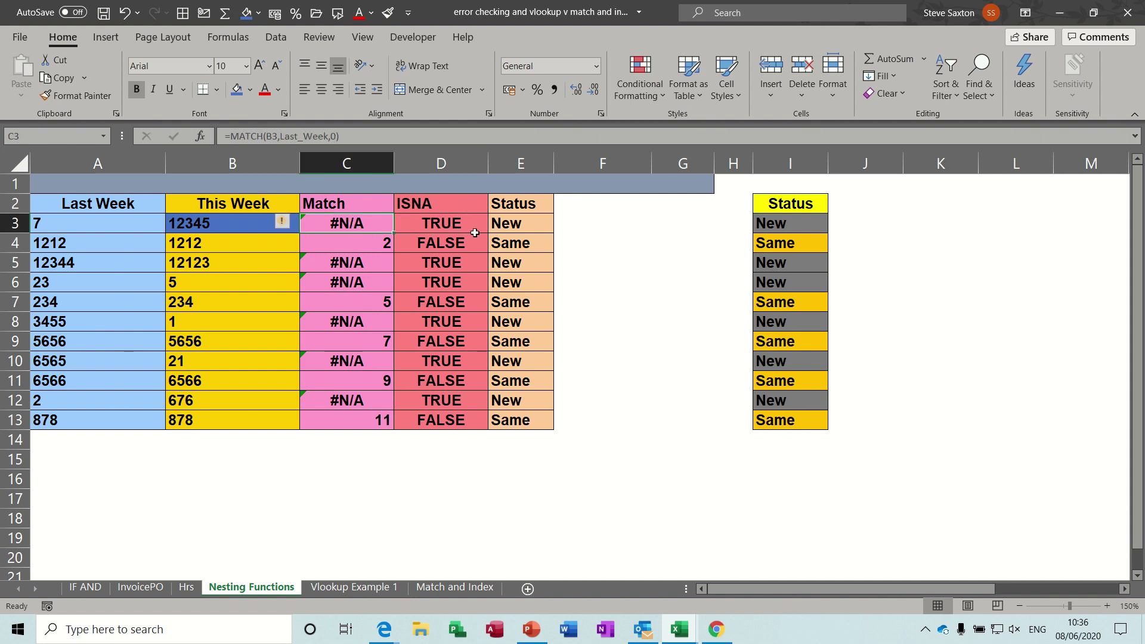
click(527, 223)
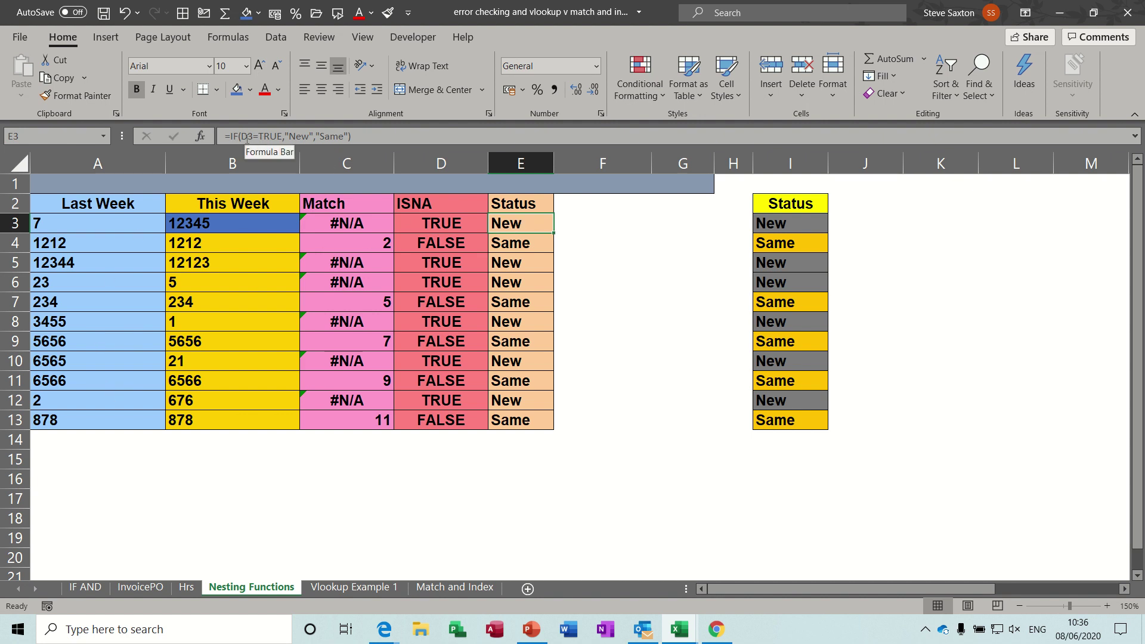
drag(283, 135, 244, 140)
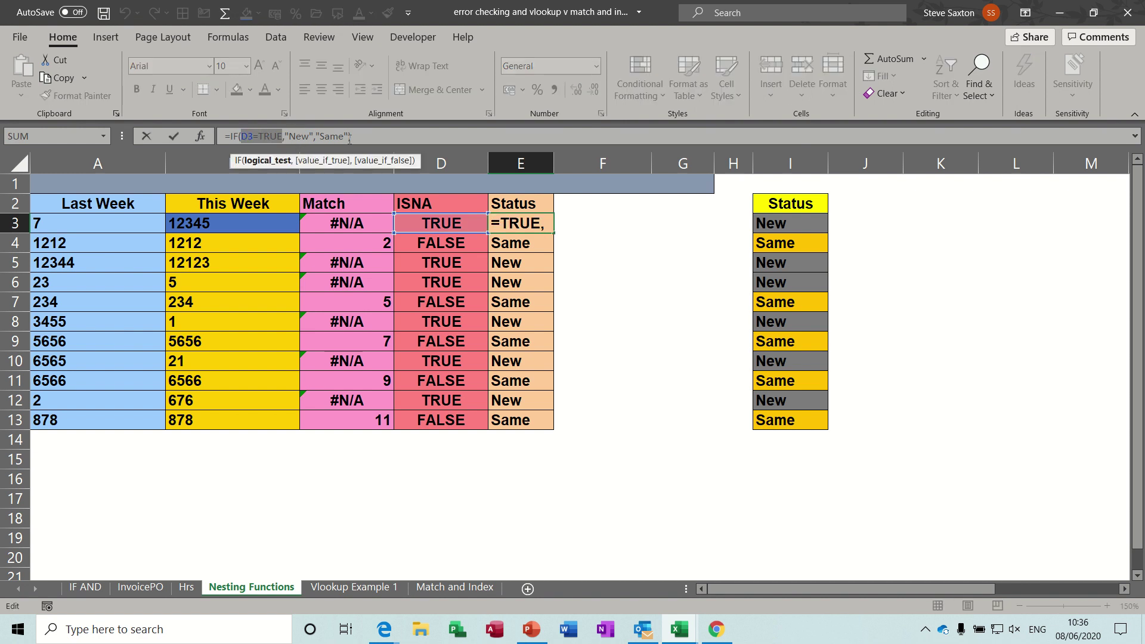
click(173, 135)
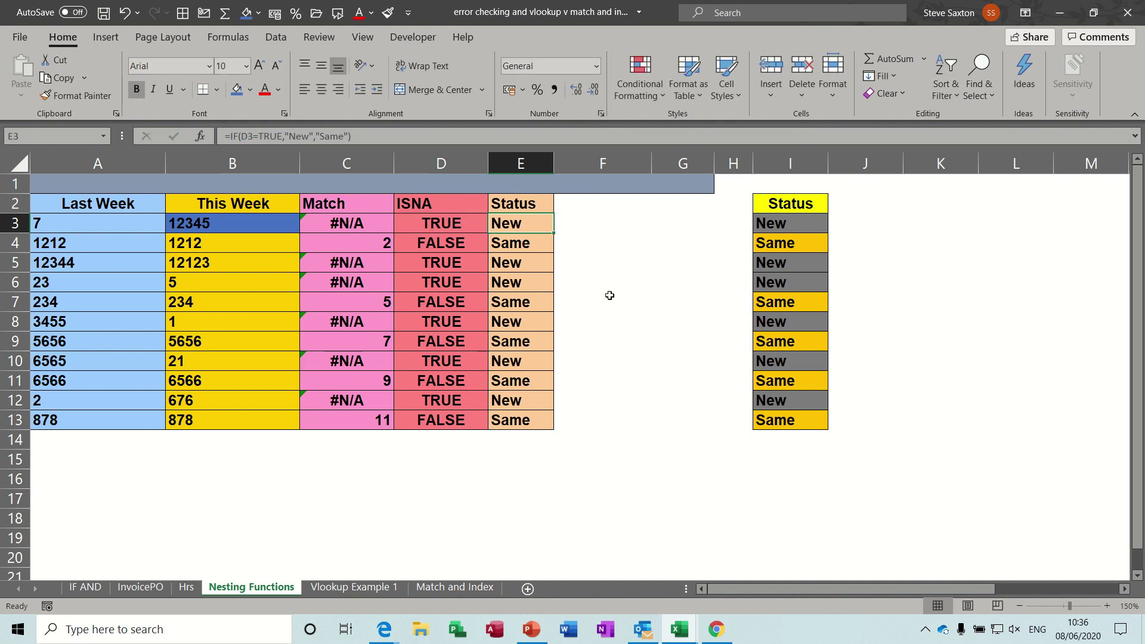
Step: Move the Status column from I2:I13 to F2:F13 and clear the formula in F3
drag(773, 203, 617, 421)
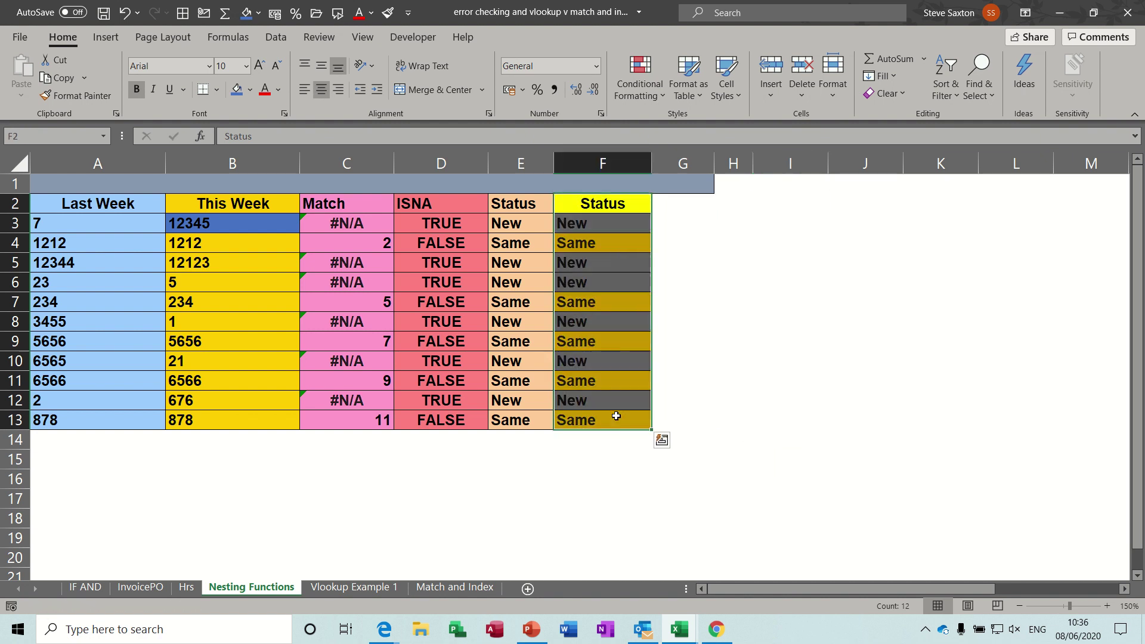
click(607, 228)
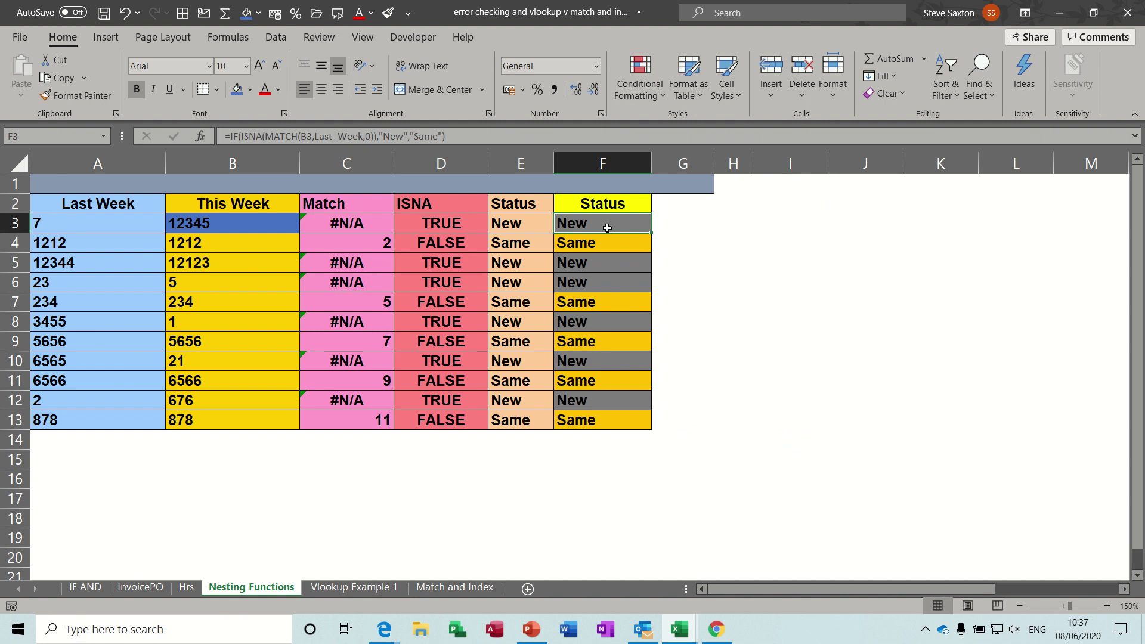
key(Delete)
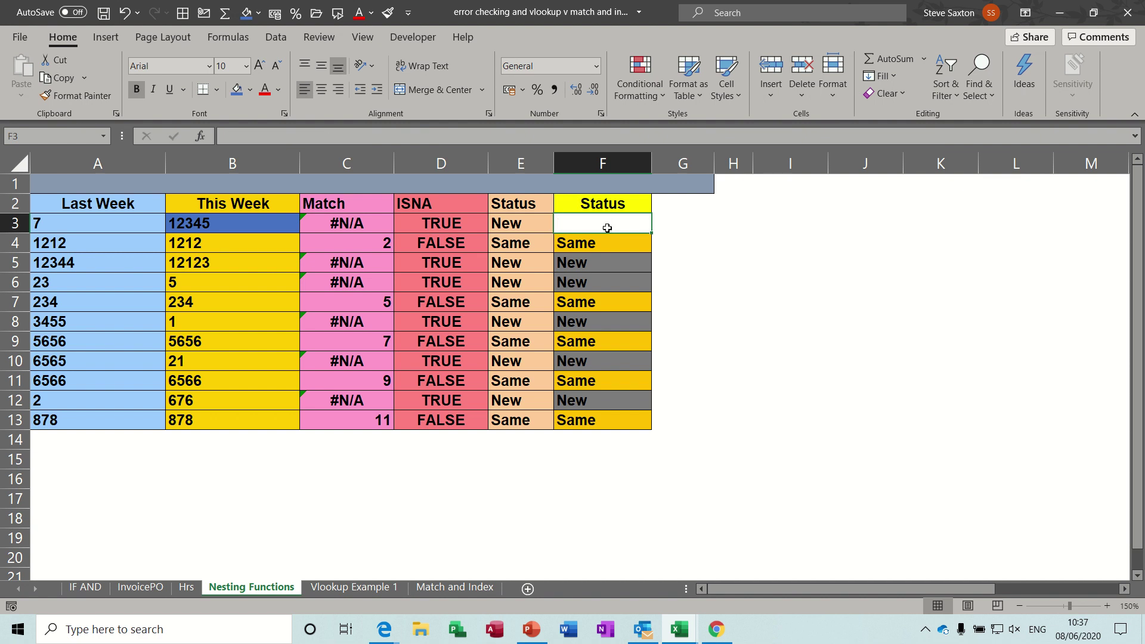
Step: Enter =MATCH(B3,Last_Week,0) in F3 to look up this week's first value with an exact match
text(=)
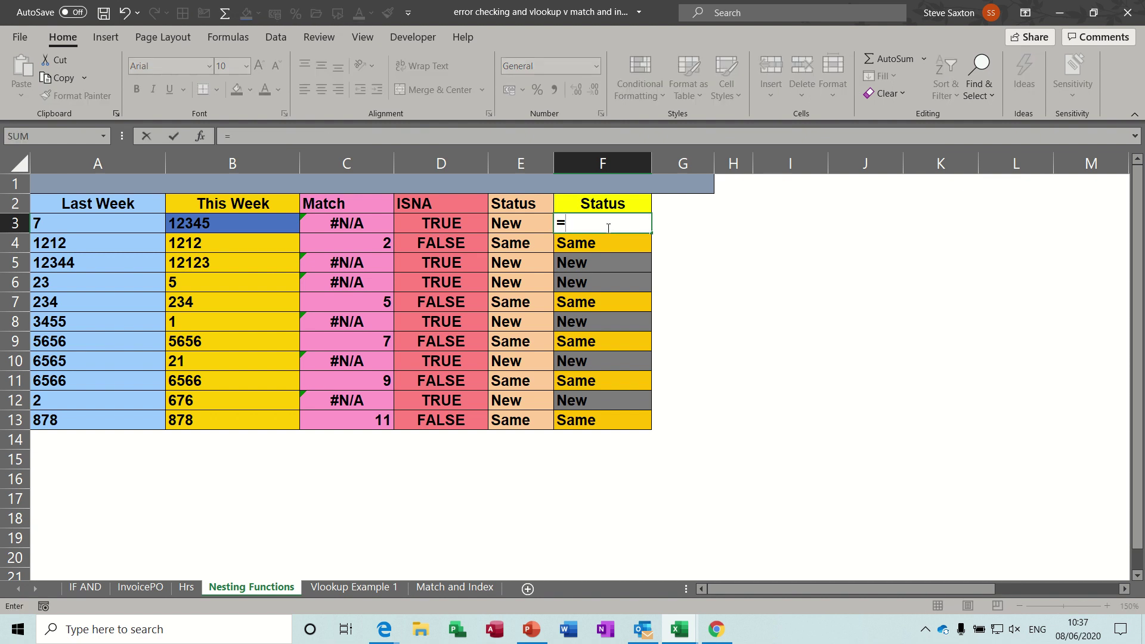
text(match()
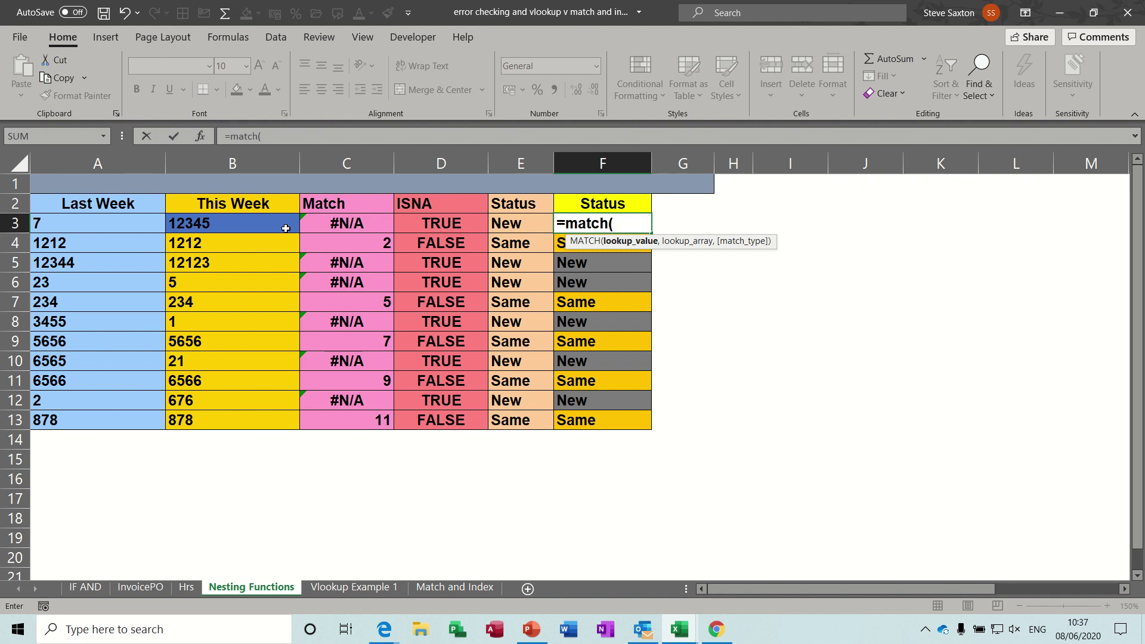
click(266, 224)
text(,)
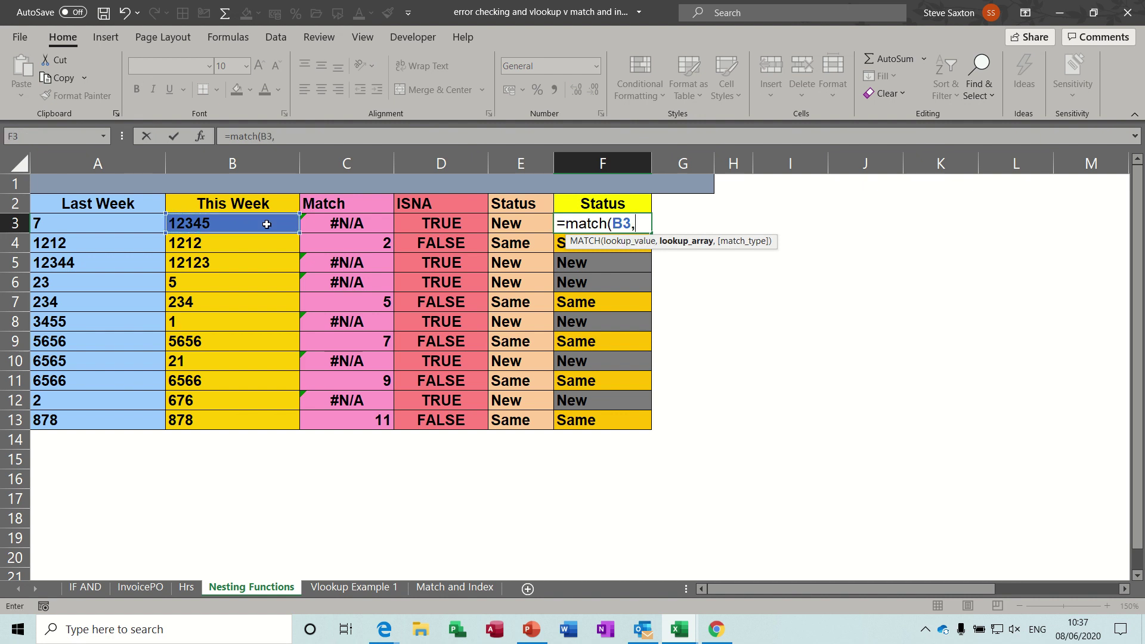
text(last)
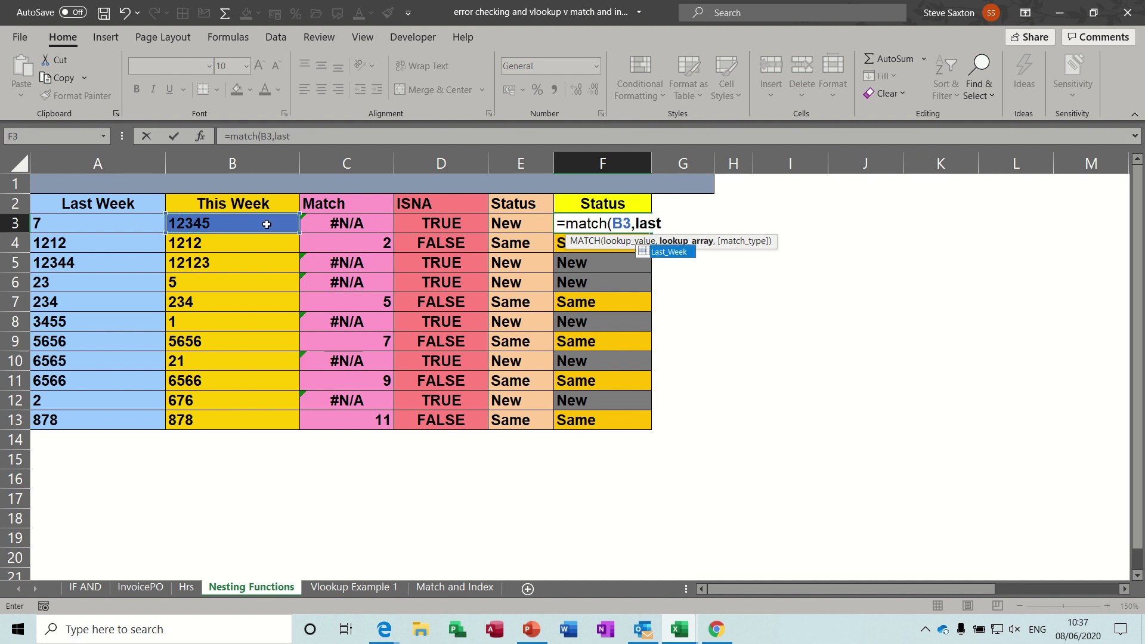
double_click(661, 253)
text(,0)
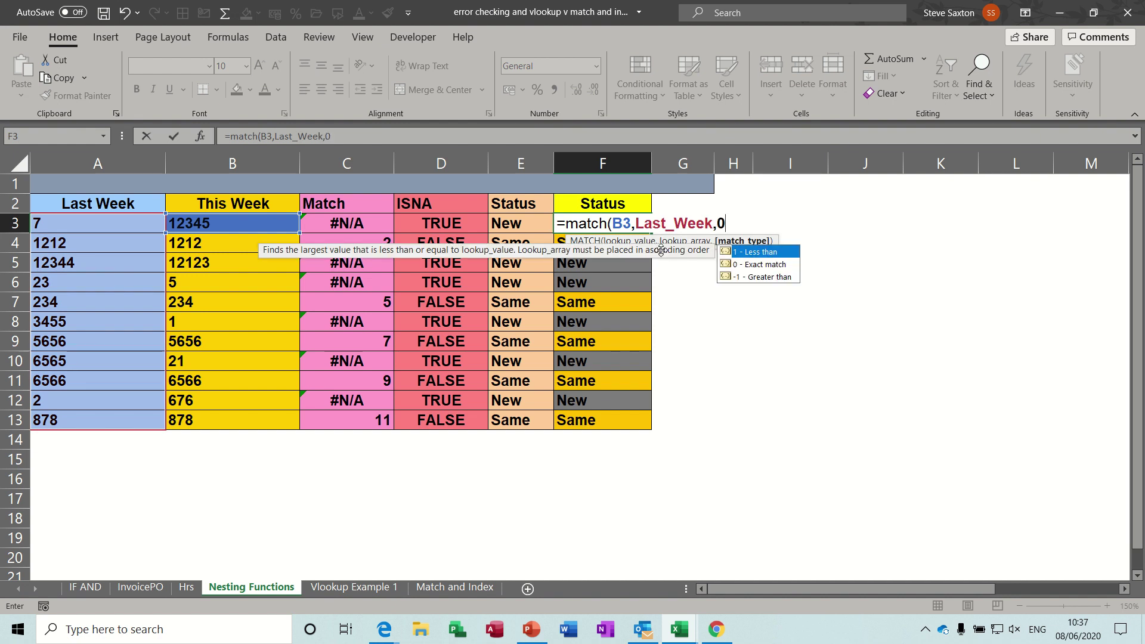
text())
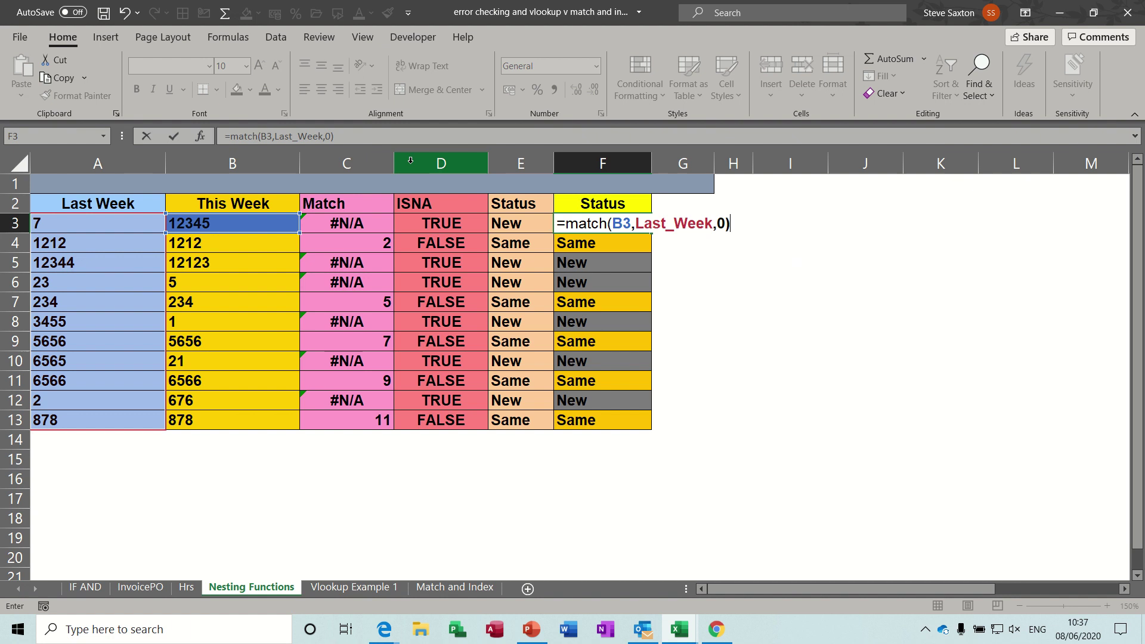
click(174, 136)
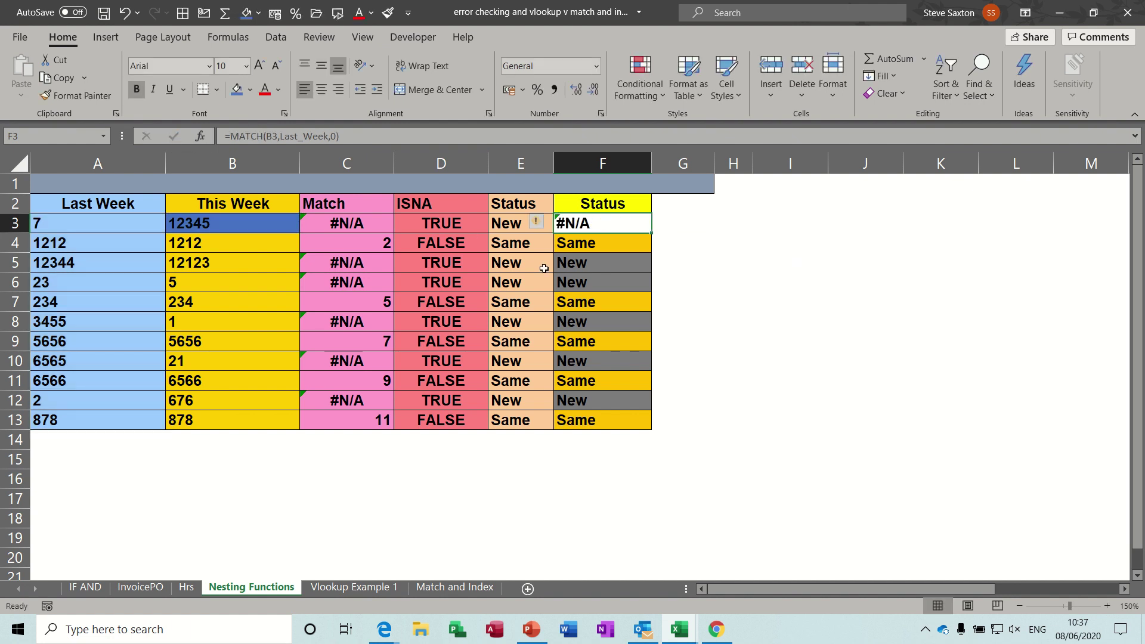
Step: Wrap the MATCH formula in F3 inside ISNA, giving =ISNA(MATCH(B3,Last_Week,0))
click(233, 135)
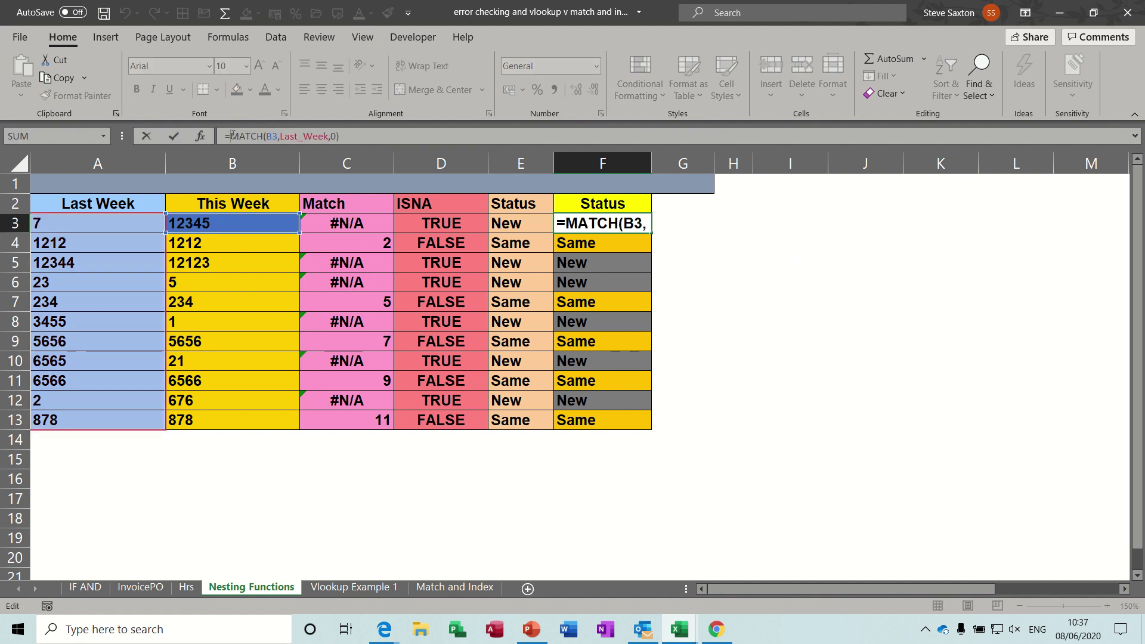
text(isna)
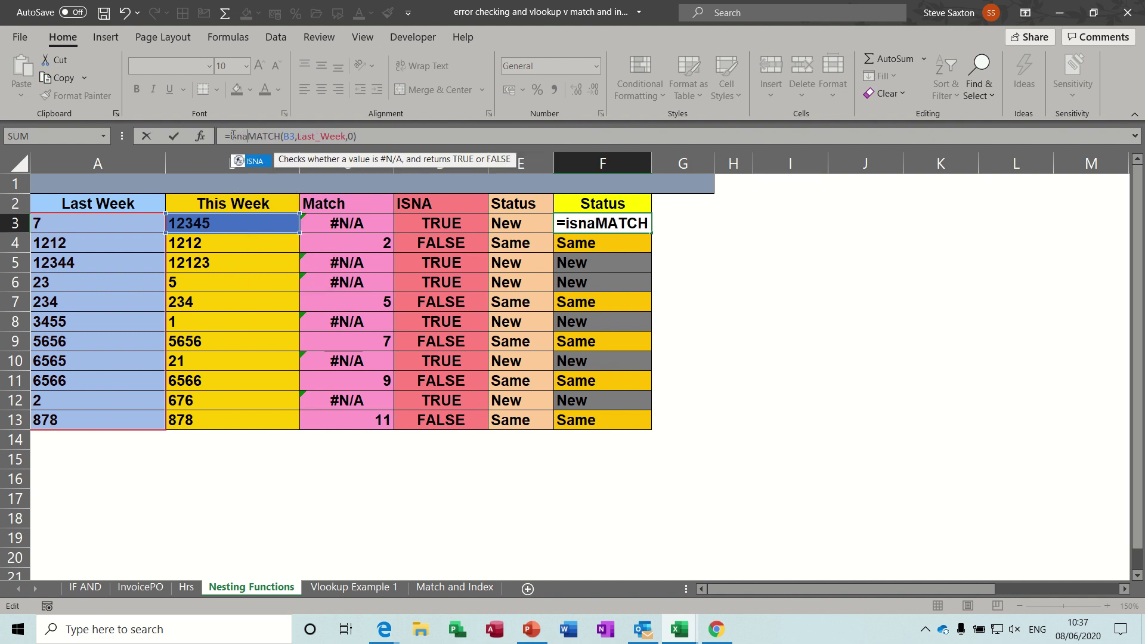
text(()
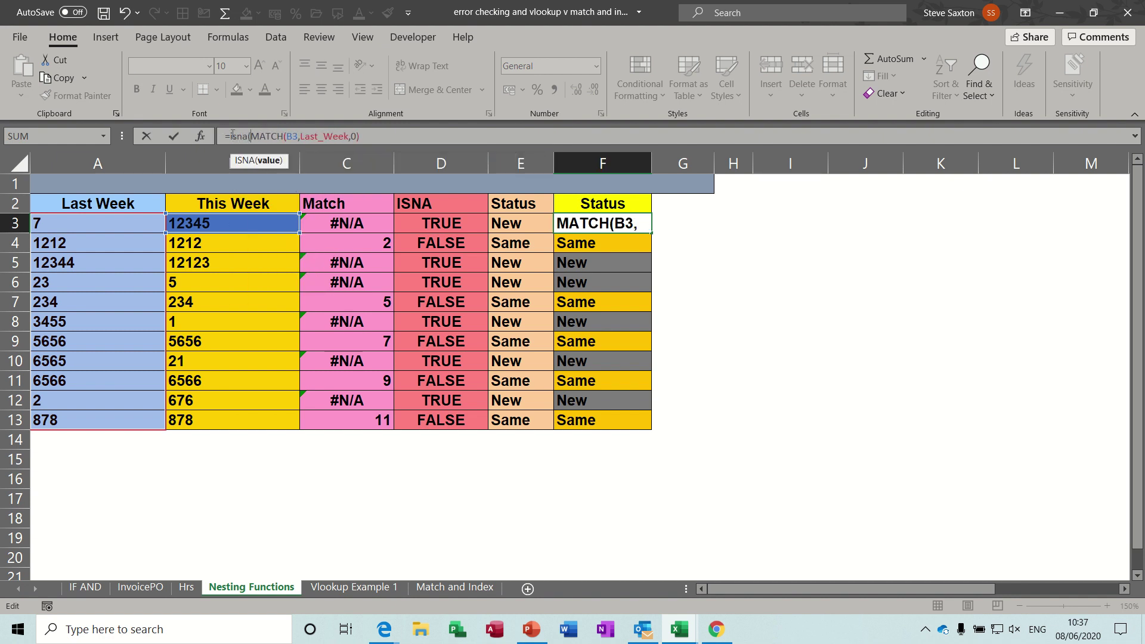
click(372, 138)
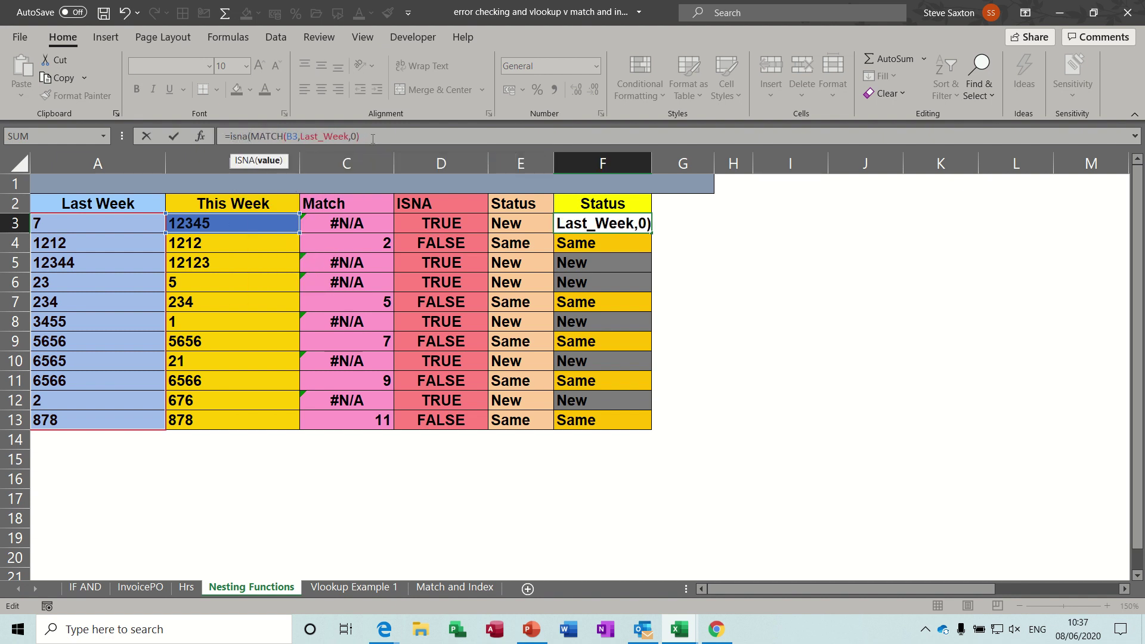
text())
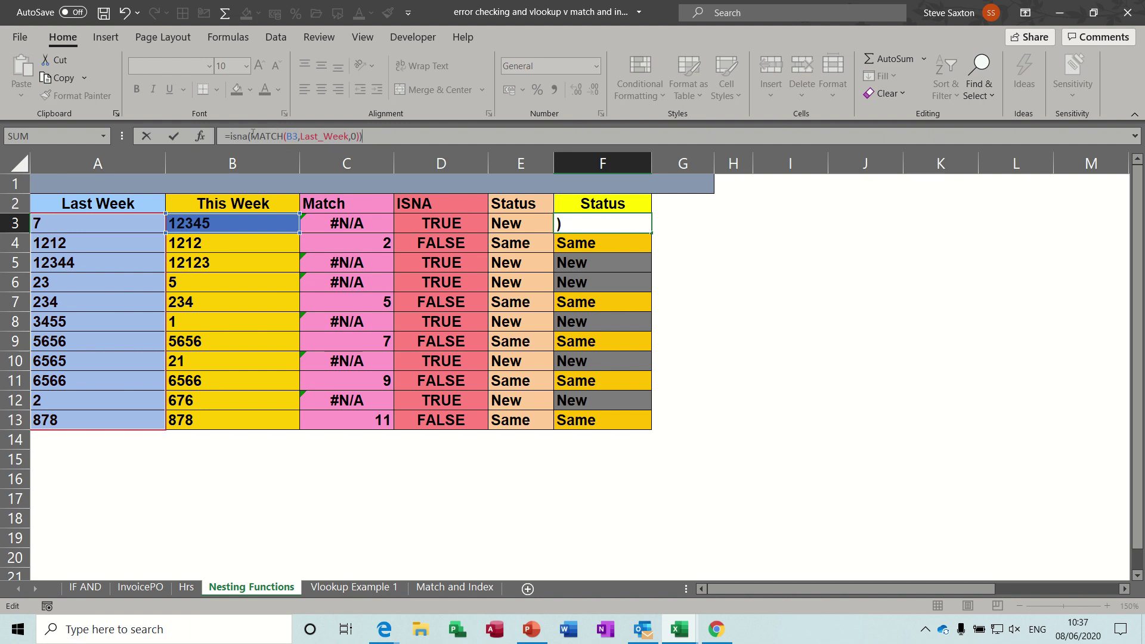
click(173, 135)
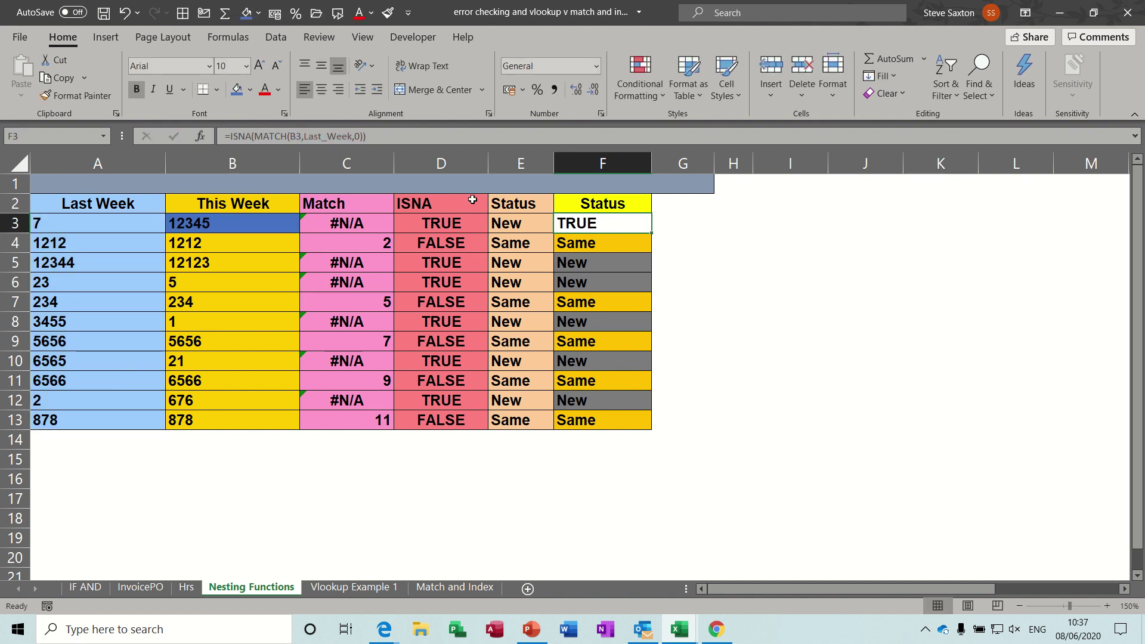
Step: Nest the ISNA test in F3 inside an IF that returns "New" when true and "Same" when false
click(232, 136)
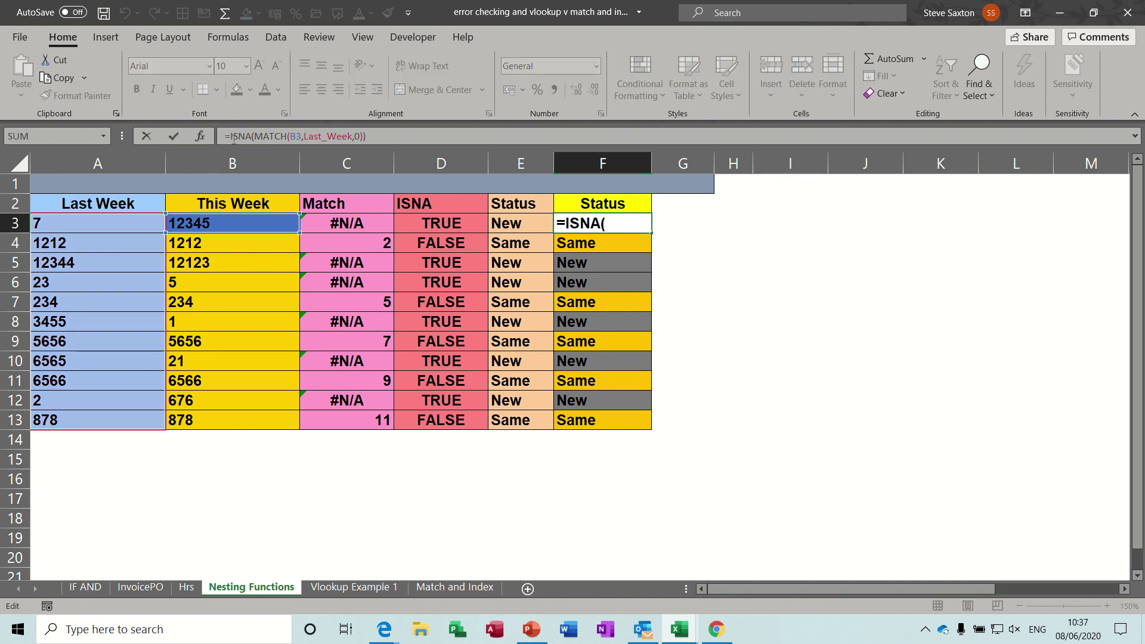
text(if()
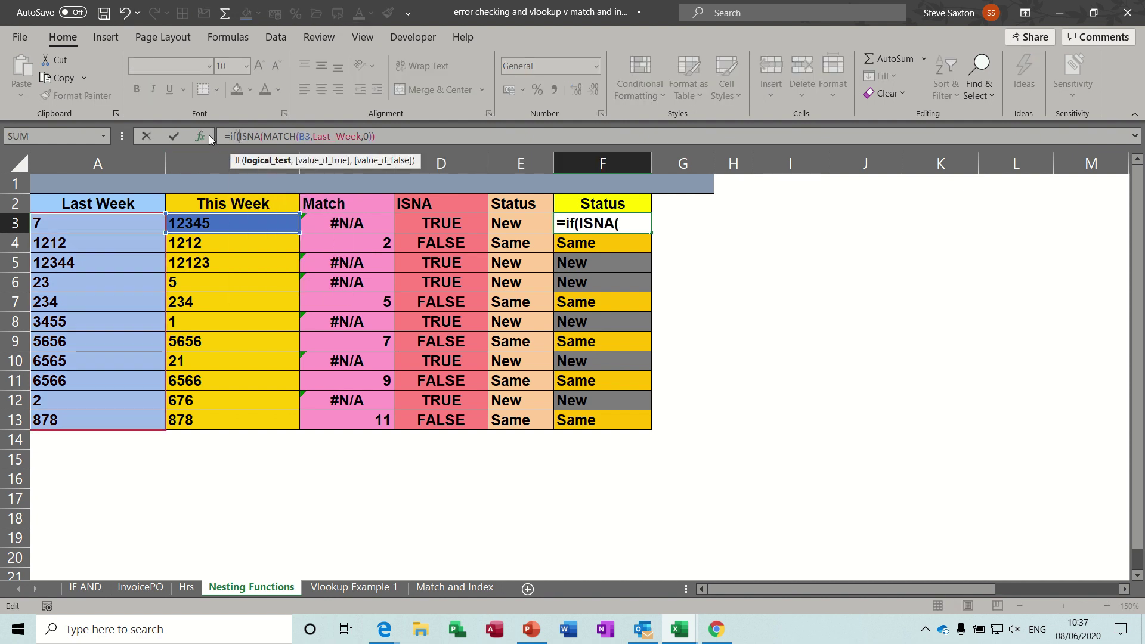
click(384, 137)
text(,)
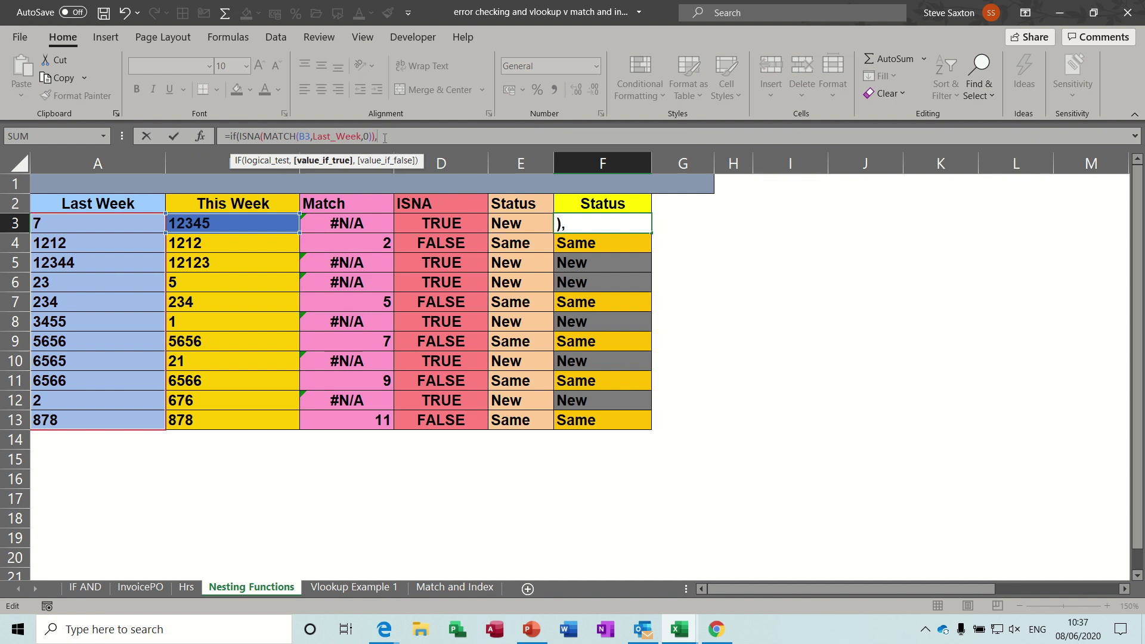
text("New",)
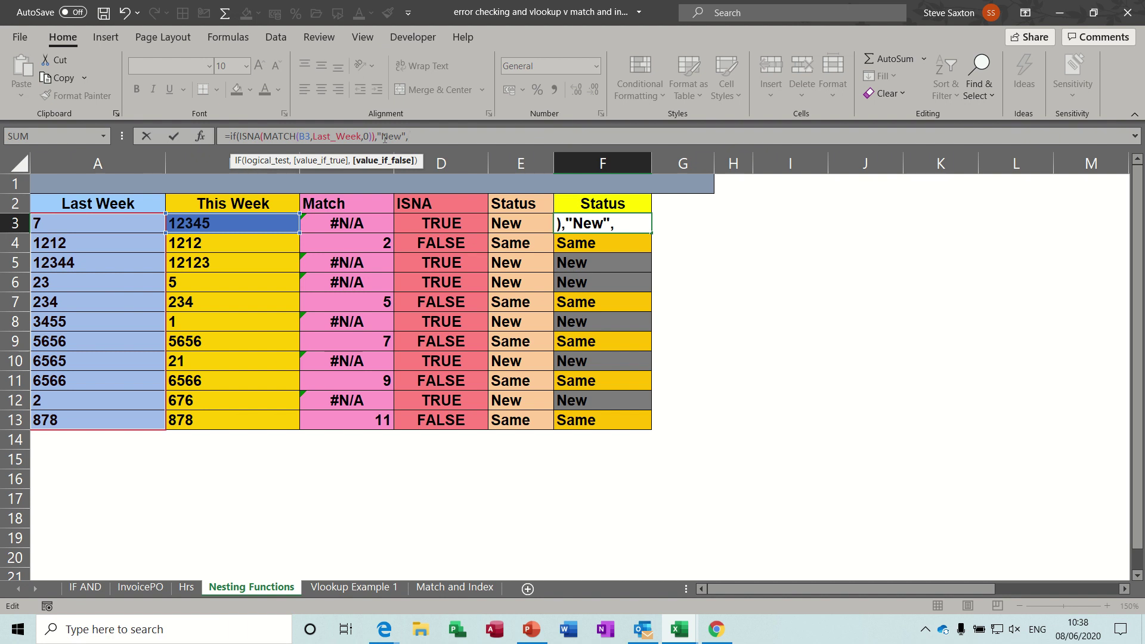
text("Same"))
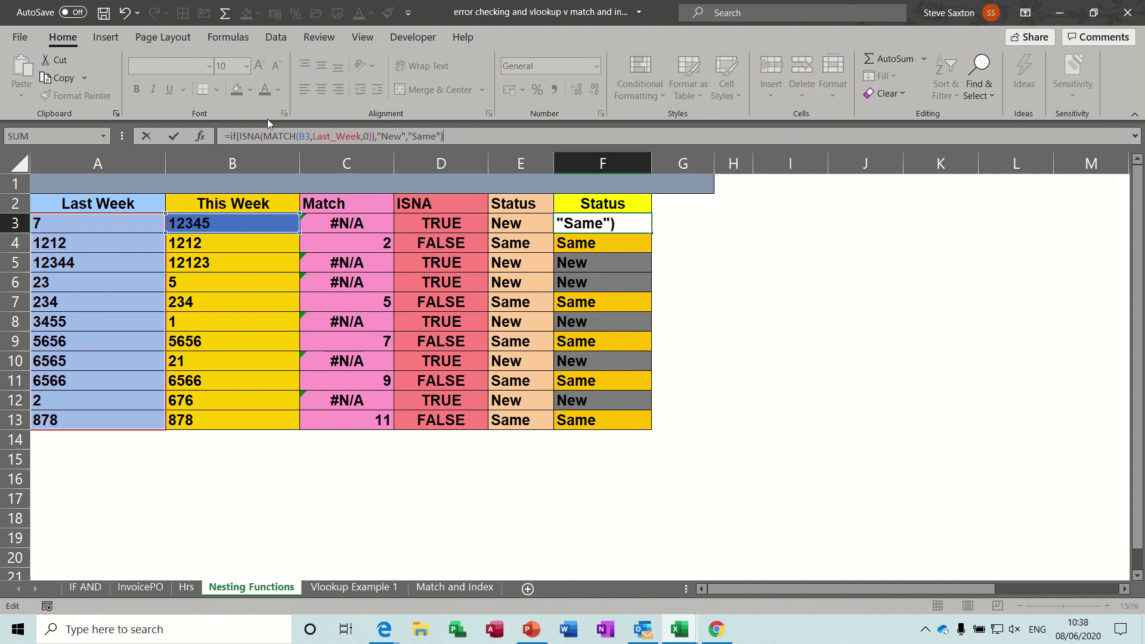
click(171, 135)
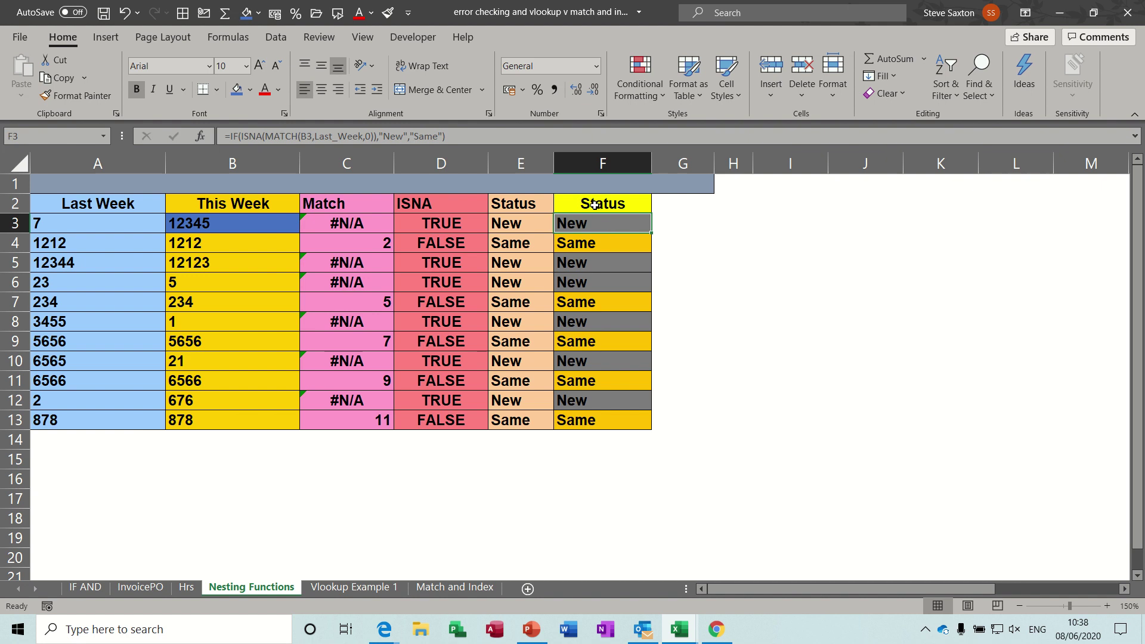
Step: Compare the nested Status column F2:F13 with the separate Match, ISNA and Status columns C2:E13
drag(594, 203, 606, 418)
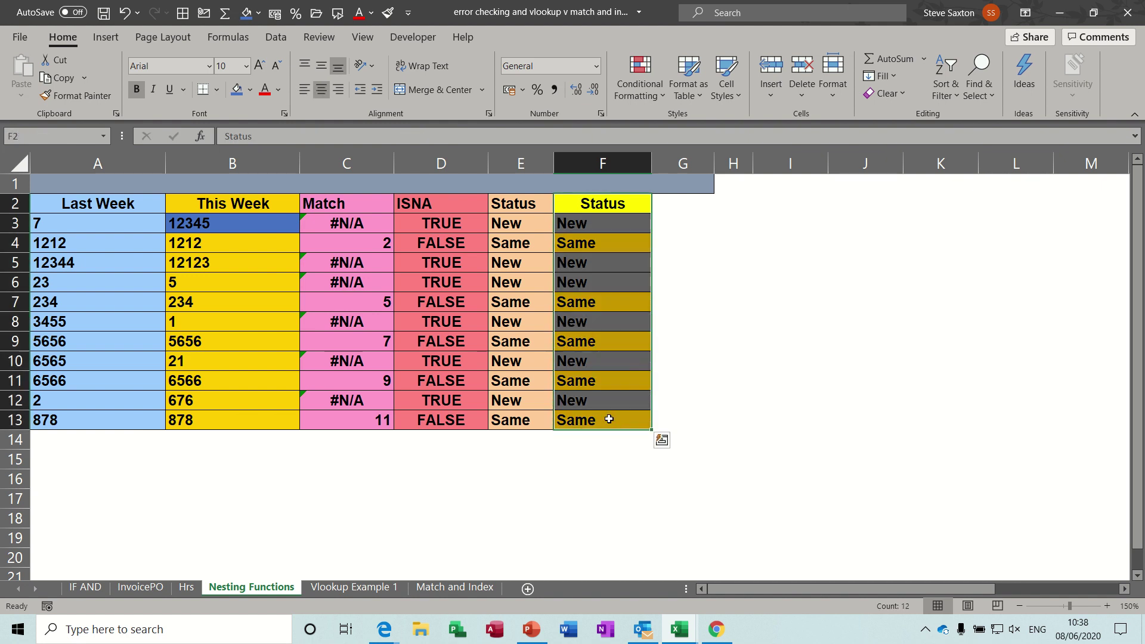
click(351, 202)
drag(352, 202, 506, 417)
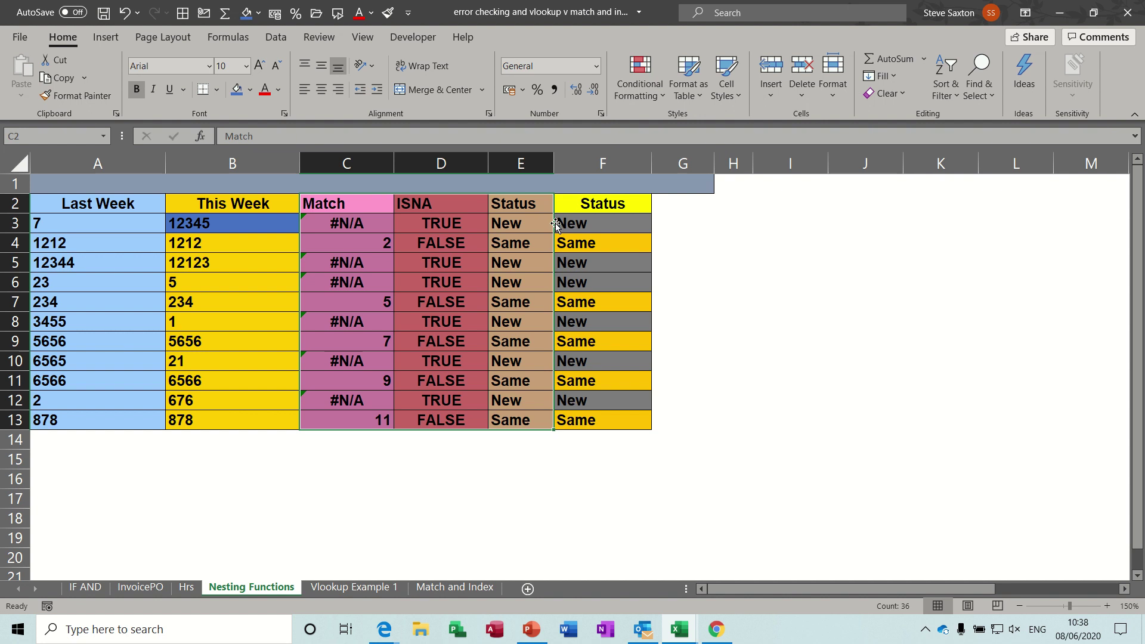
Step: On the Vlookup Example 1 sheet, name the product table A4:C19 productcode
click(347, 588)
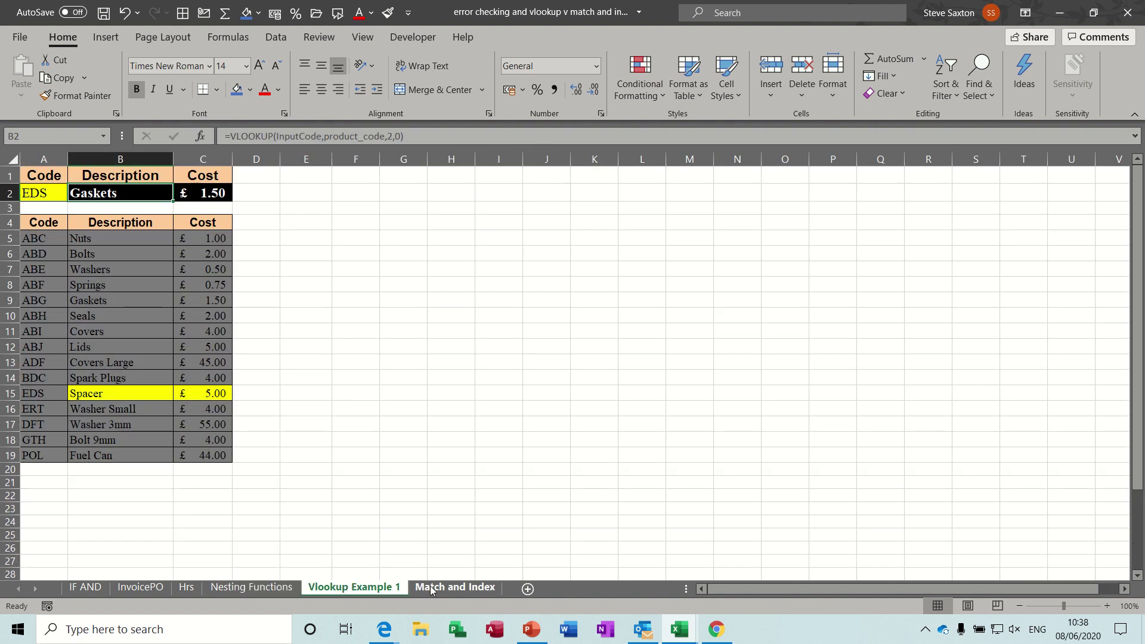
click(432, 588)
click(374, 589)
drag(44, 221, 197, 450)
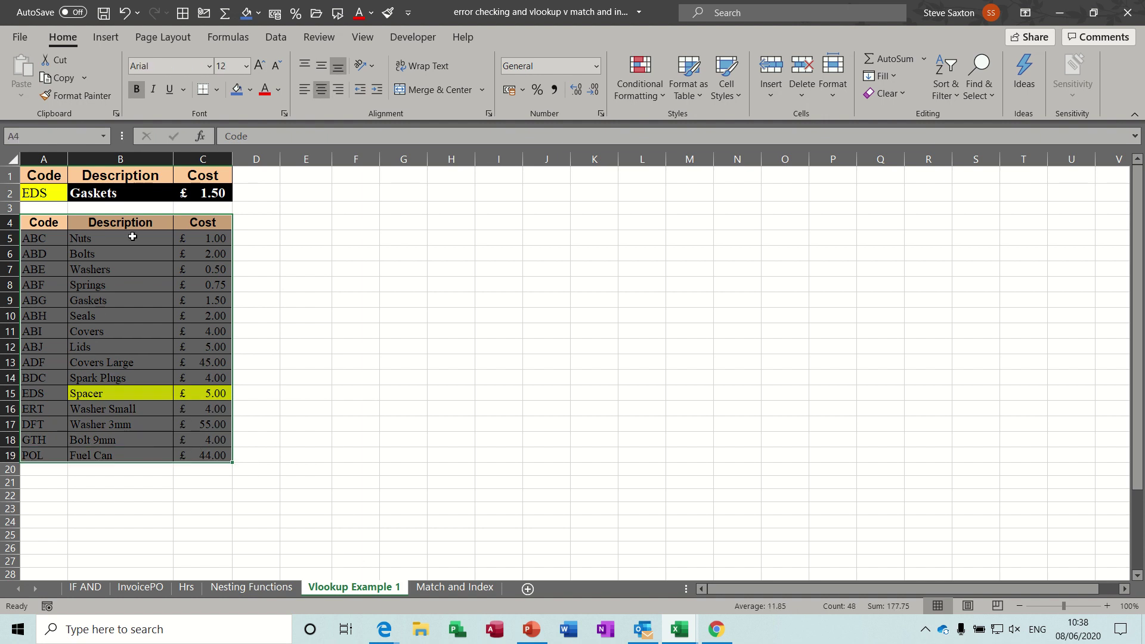
click(68, 137)
text(prodcut)
key(BackSpace)
key(BackSpace)
key(BackSpace)
text(uctcode)
key(Return)
Step: Name the code entry cell A2 inputcode
click(40, 196)
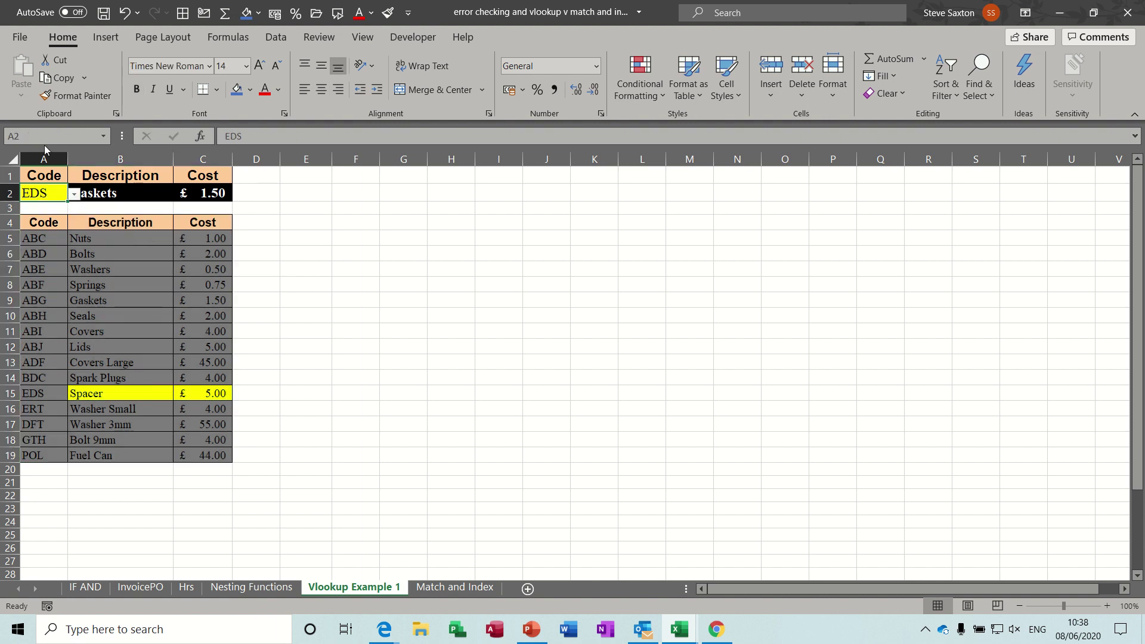
click(45, 136)
text(inputcode)
key(Return)
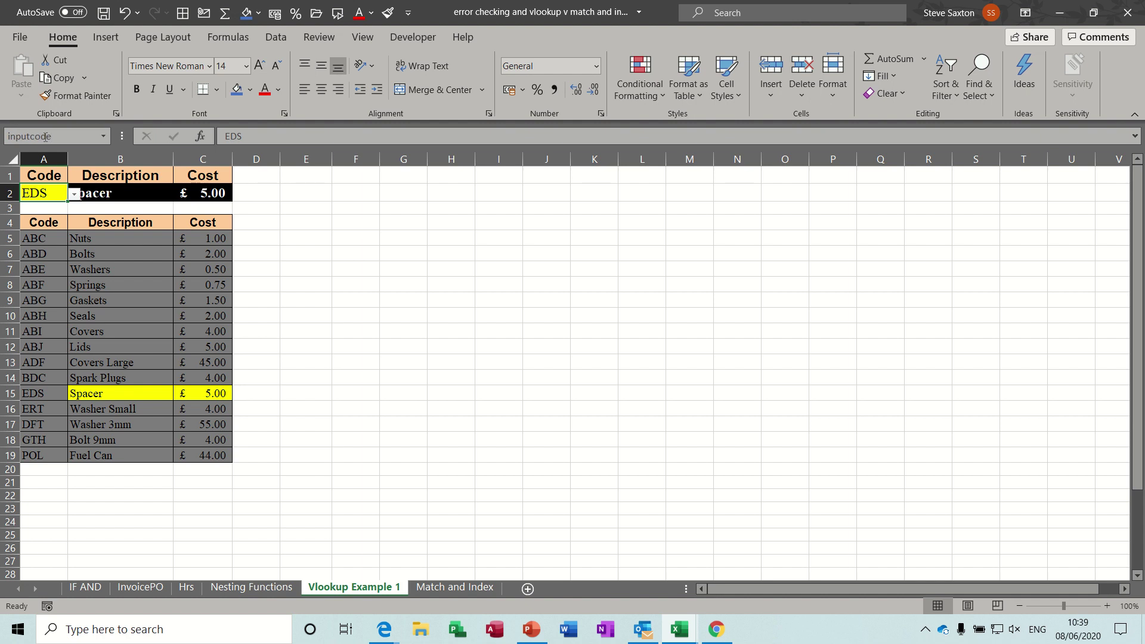
Step: Clear the existing Description and Cost lookup formulas from cells B2:C2
click(124, 194)
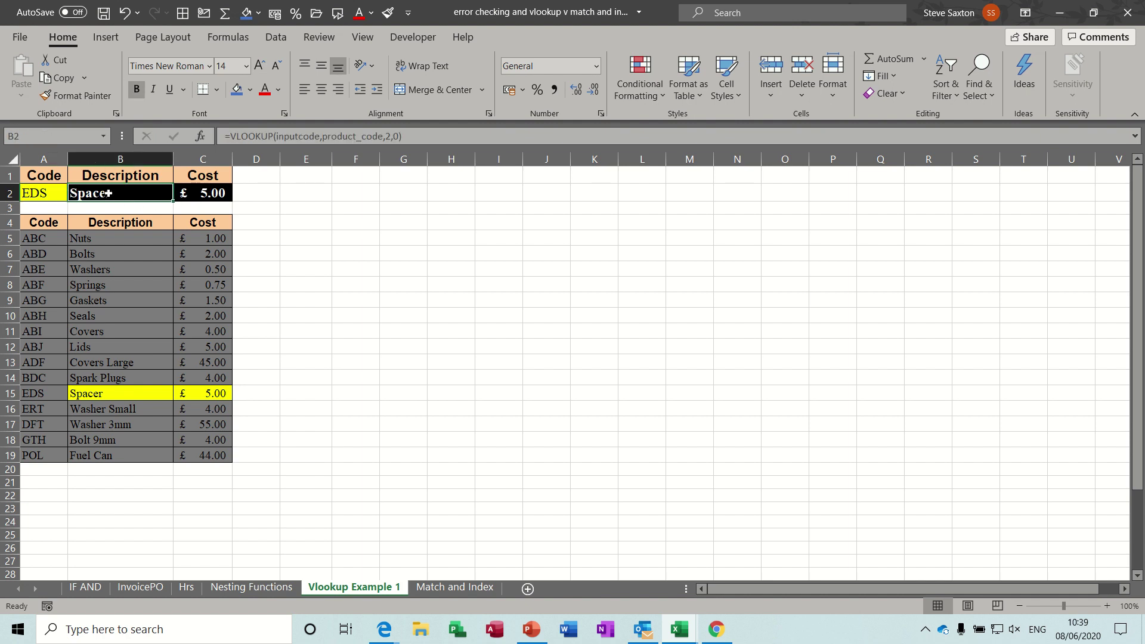
drag(149, 193, 184, 193)
key(Delete)
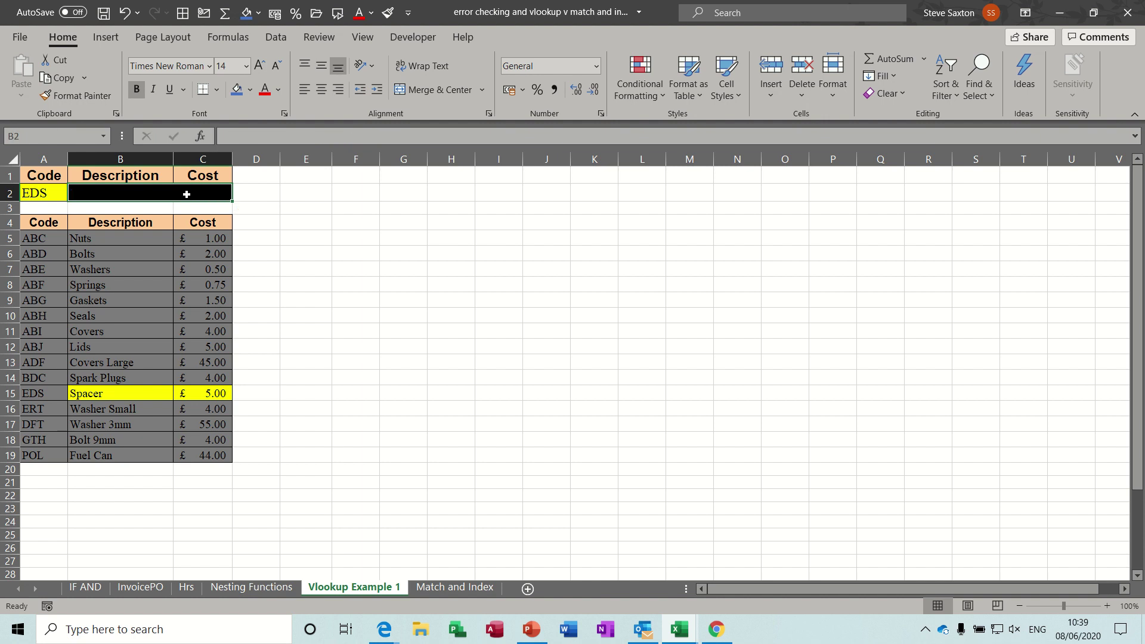
Step: Choose the product code DFT in the code entry cell A2
click(112, 194)
click(49, 191)
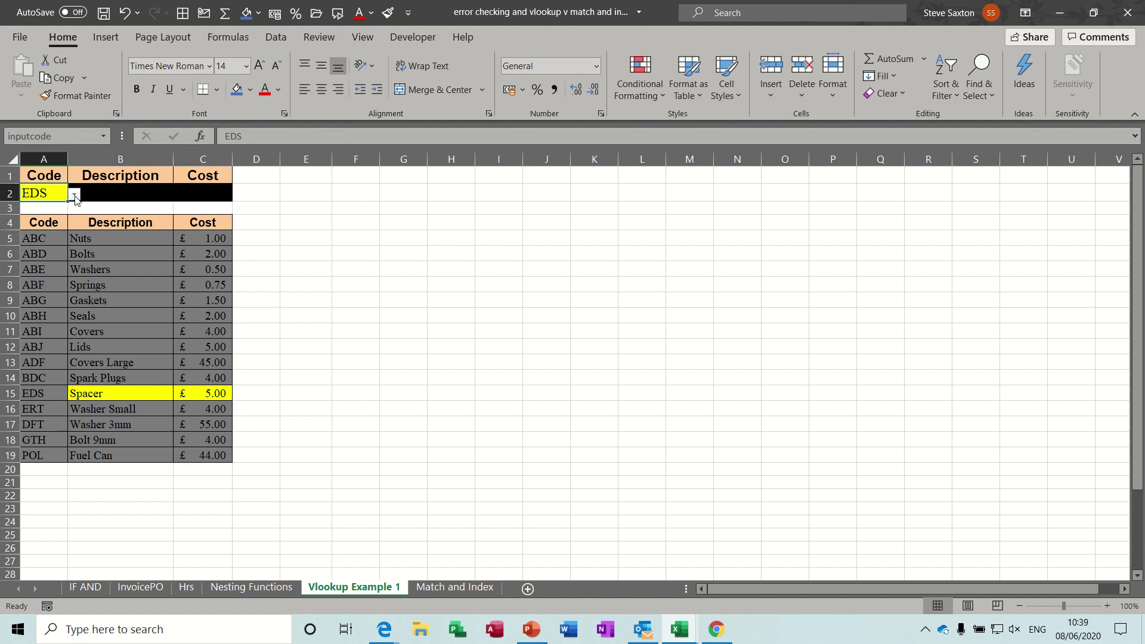
click(74, 195)
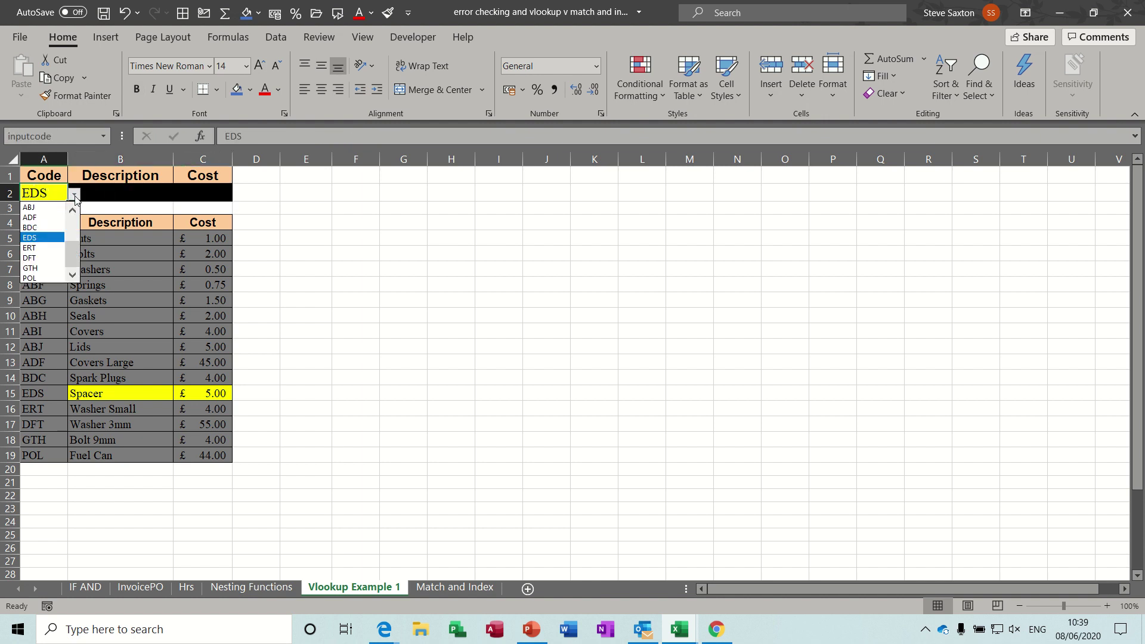
click(48, 258)
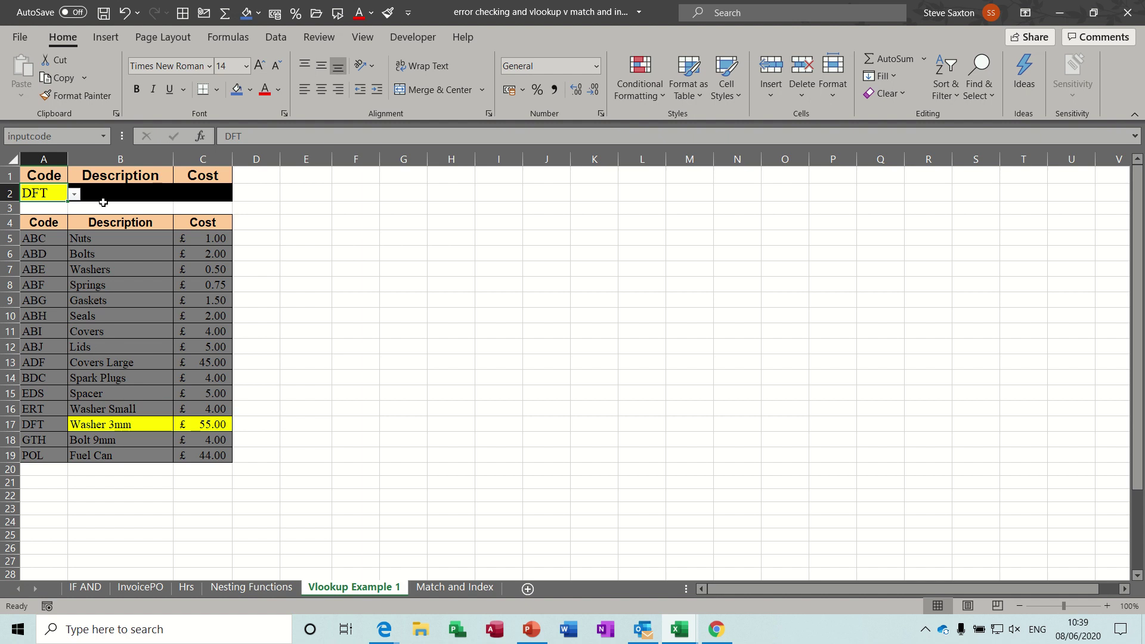
Step: Start a VLOOKUP formula in B2 with inputcode as the lookup value and productcode as the table array
click(103, 195)
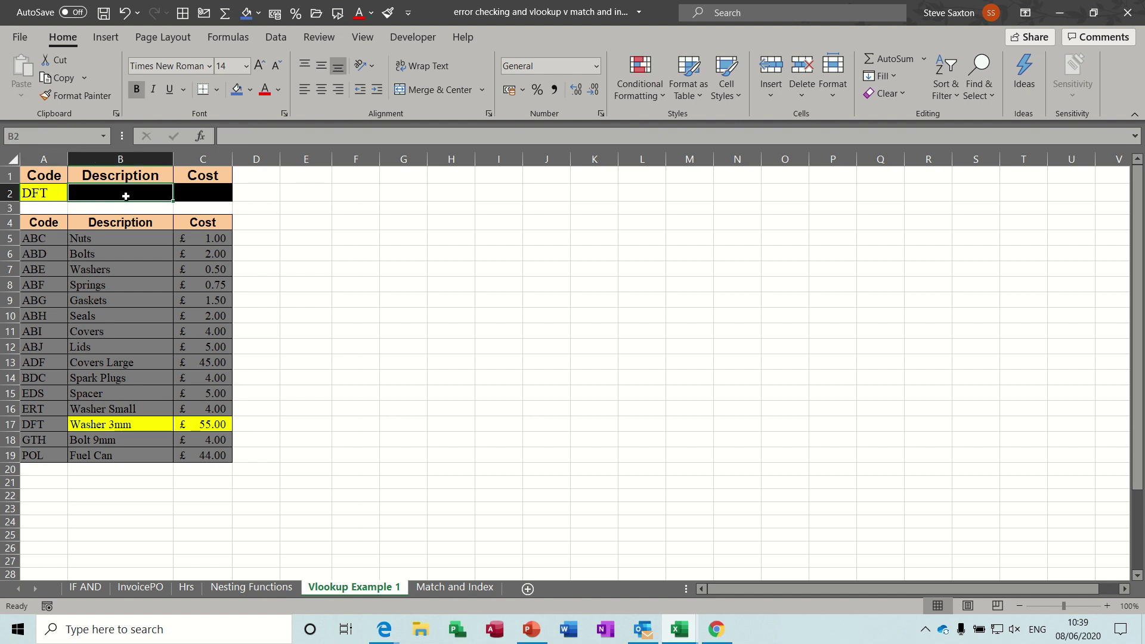
text(=vlook)
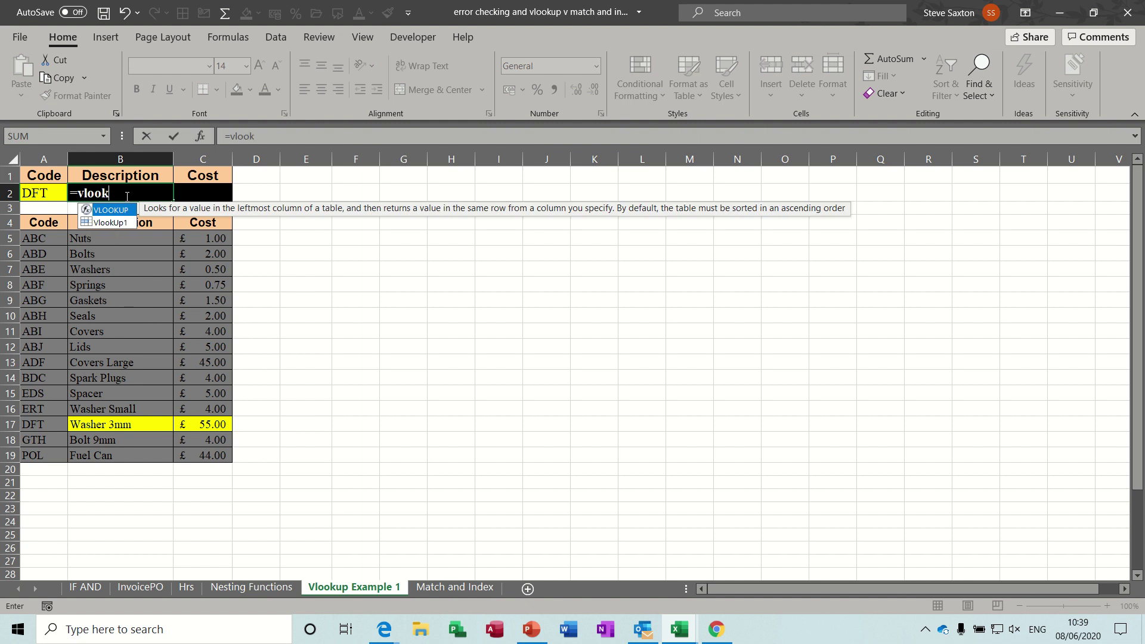
text(up()
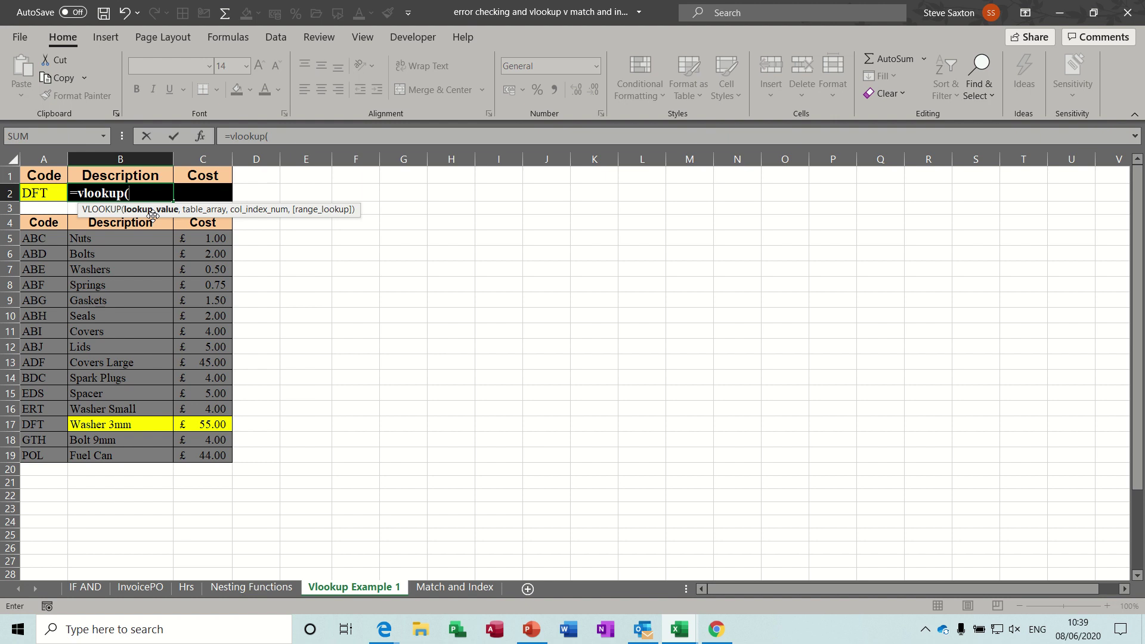
click(45, 196)
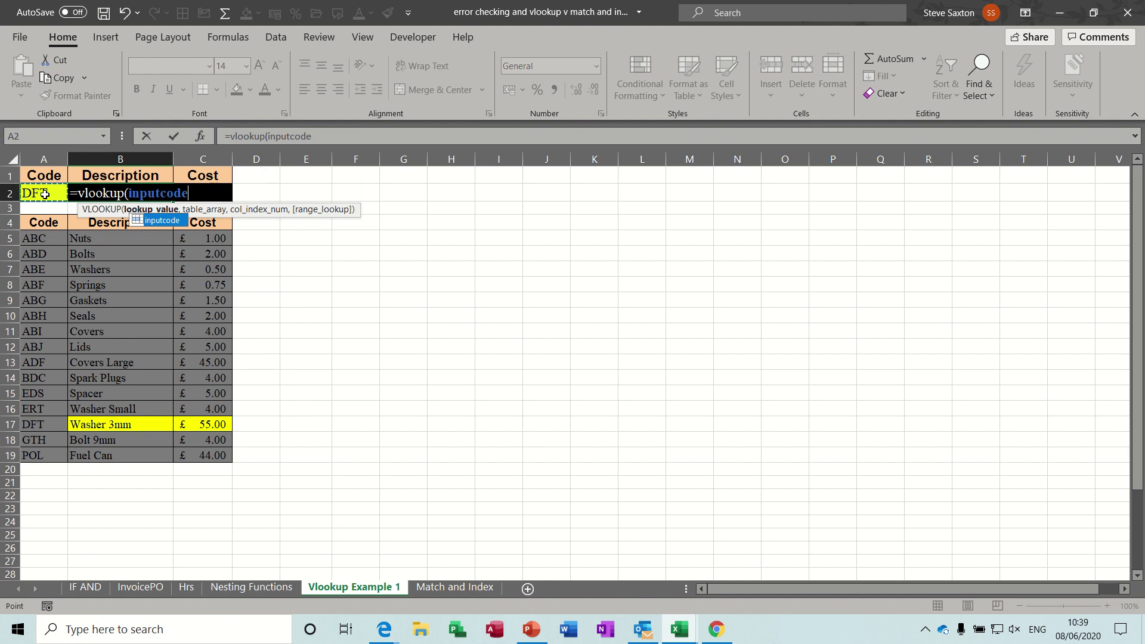
text(,)
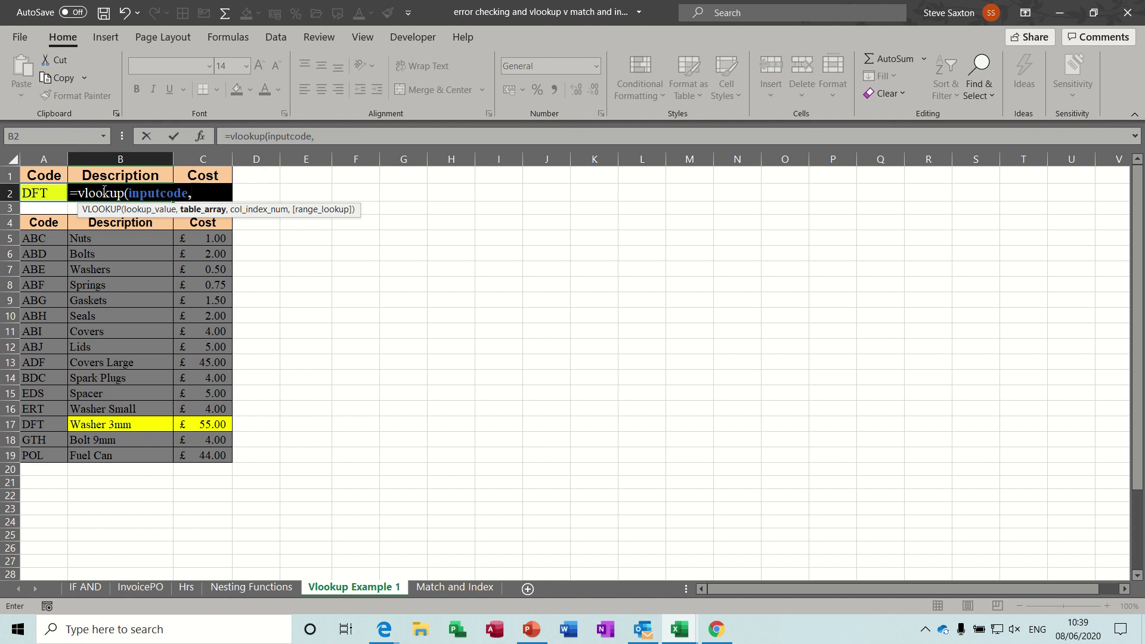
text(pro)
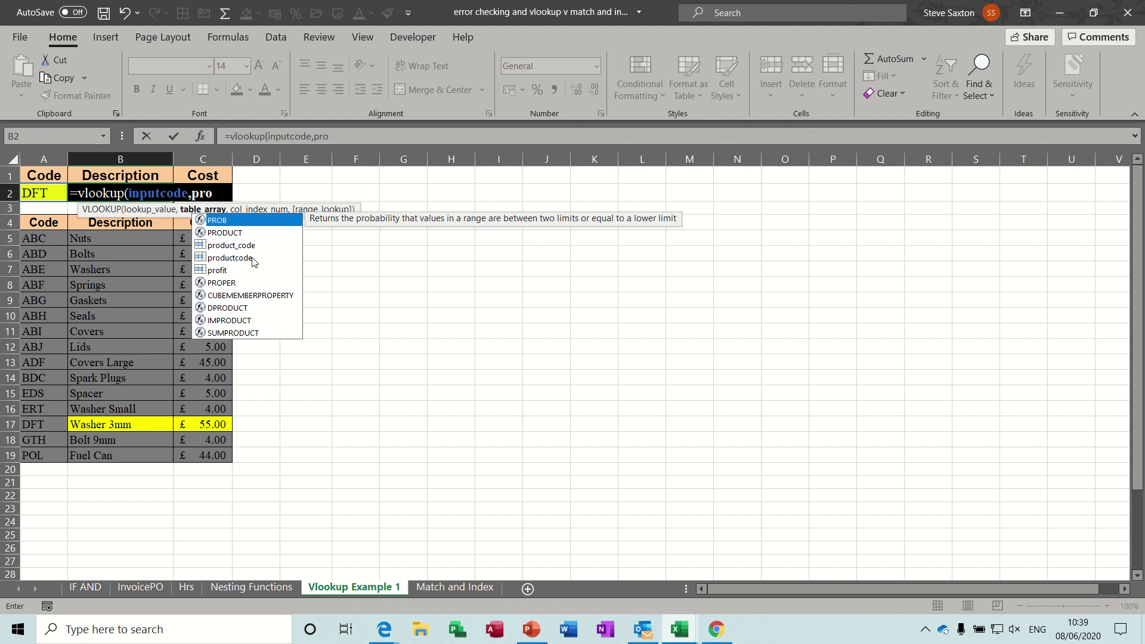
double_click(252, 260)
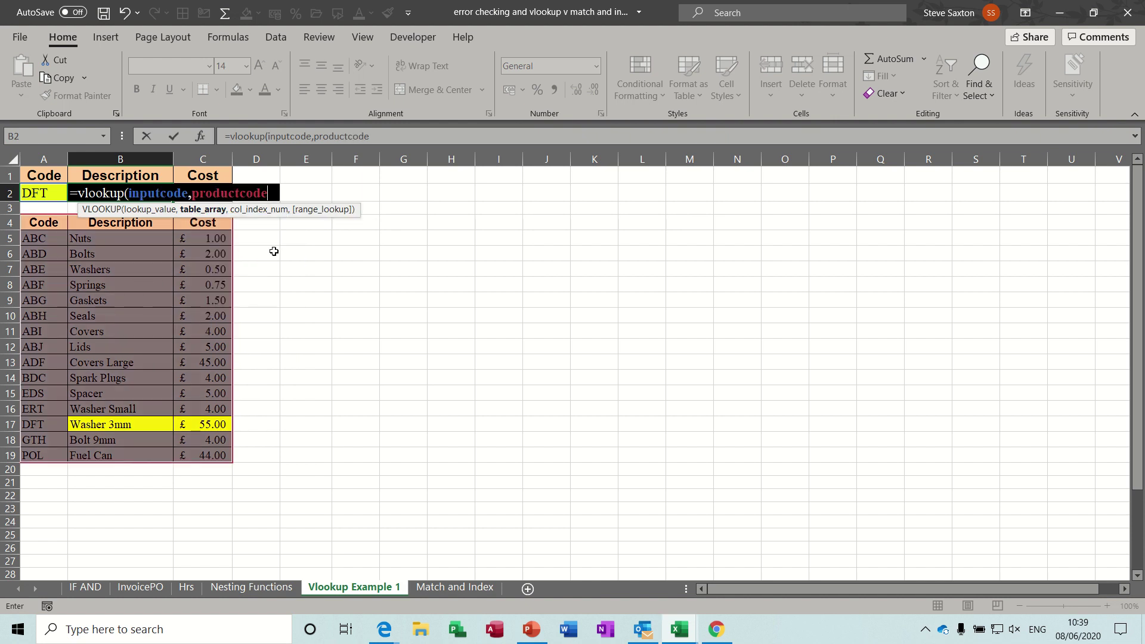
Step: Complete the B2 VLOOKUP with column index 2 and range lookup 0, giving =VLOOKUP(inputcode,productcode,2,0)
text(,)
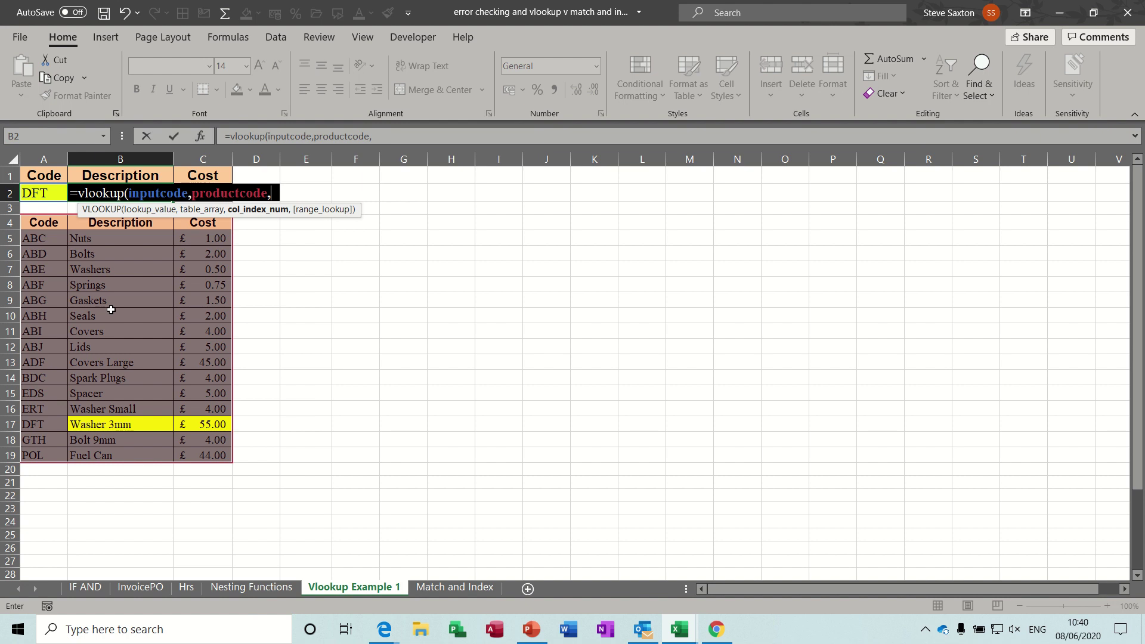
text(2)
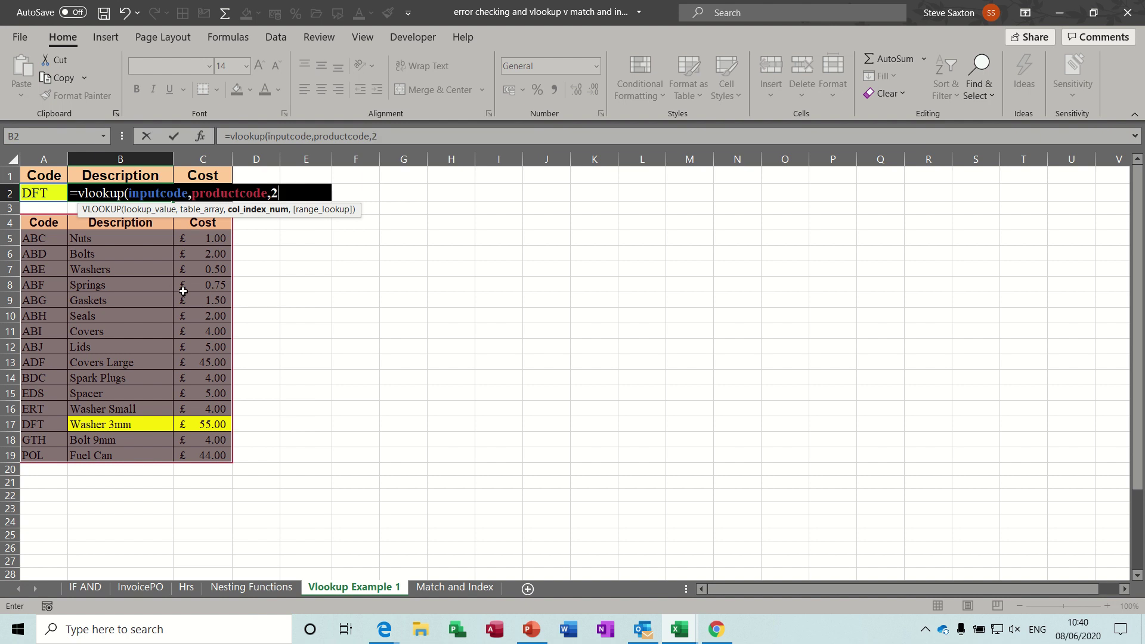
text(,0)
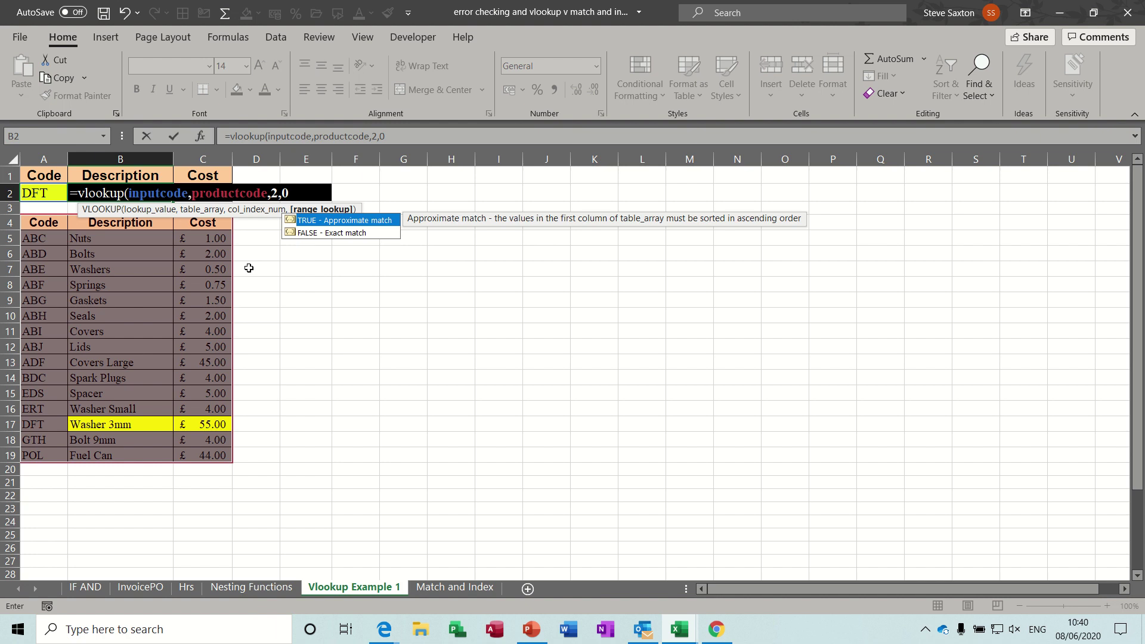
text())
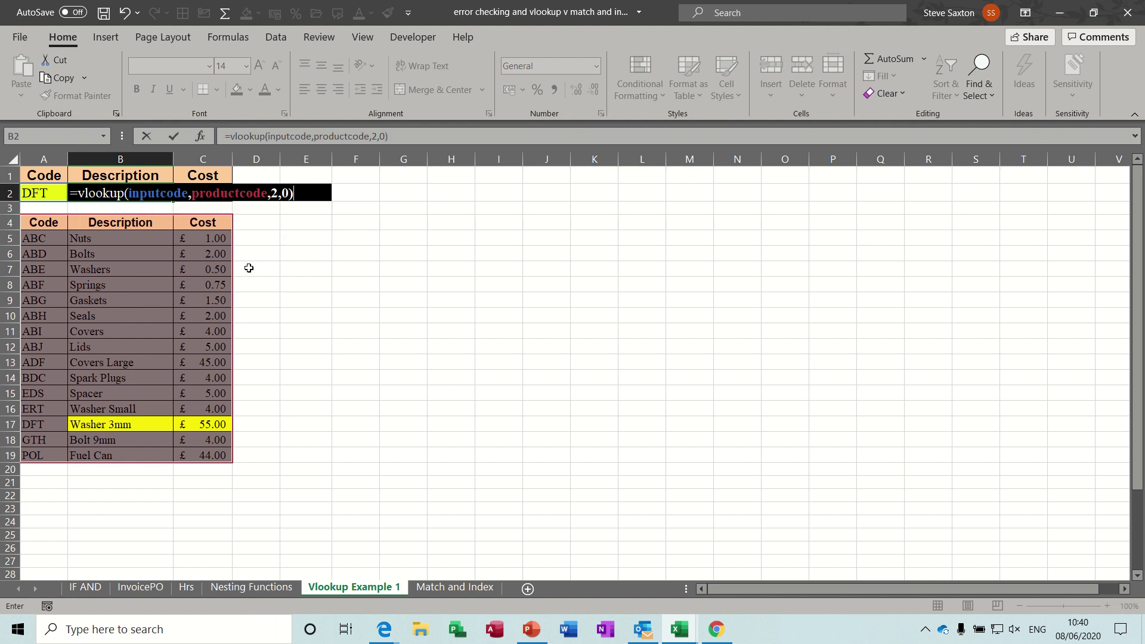
click(173, 136)
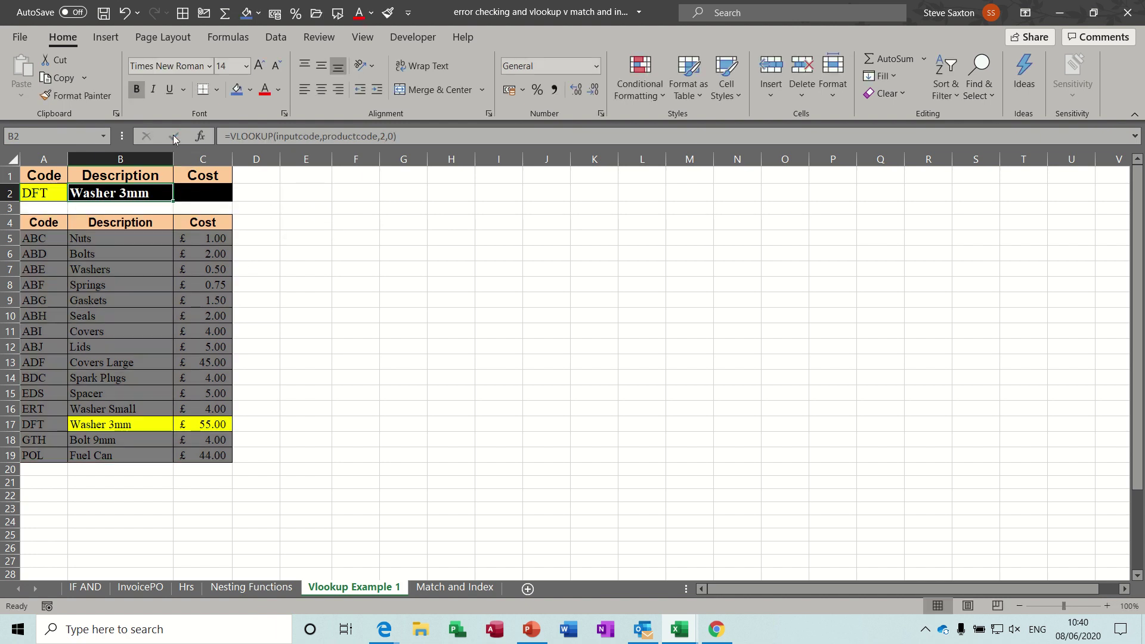
Step: Change the product code in A2 to ABC to test the description lookup
click(45, 193)
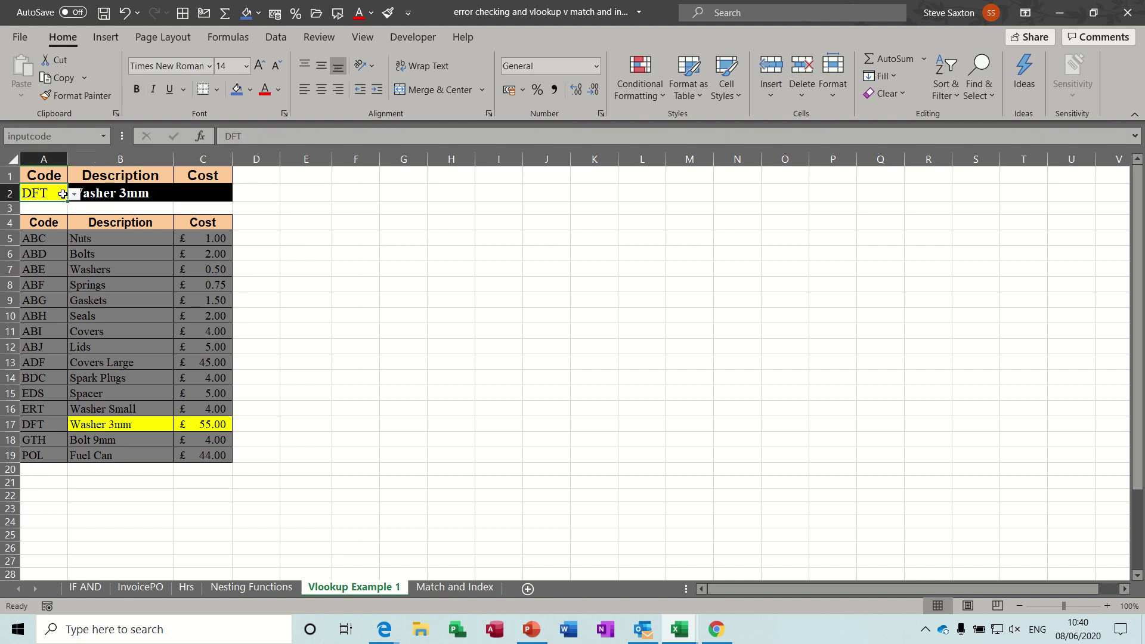
click(73, 194)
click(73, 212)
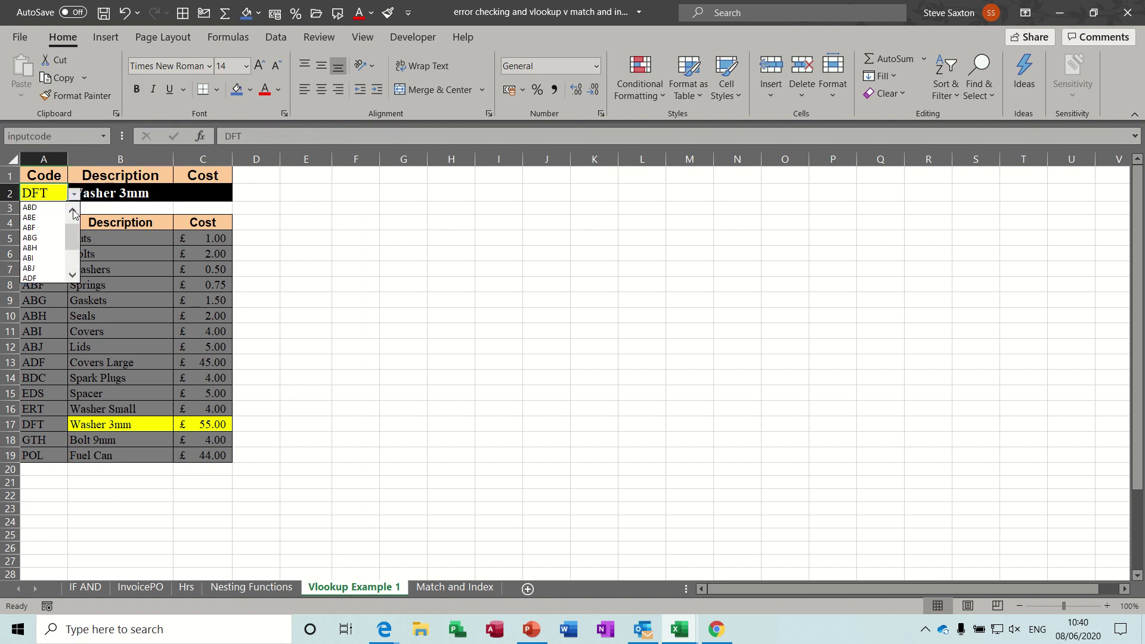
click(74, 211)
click(73, 212)
click(50, 208)
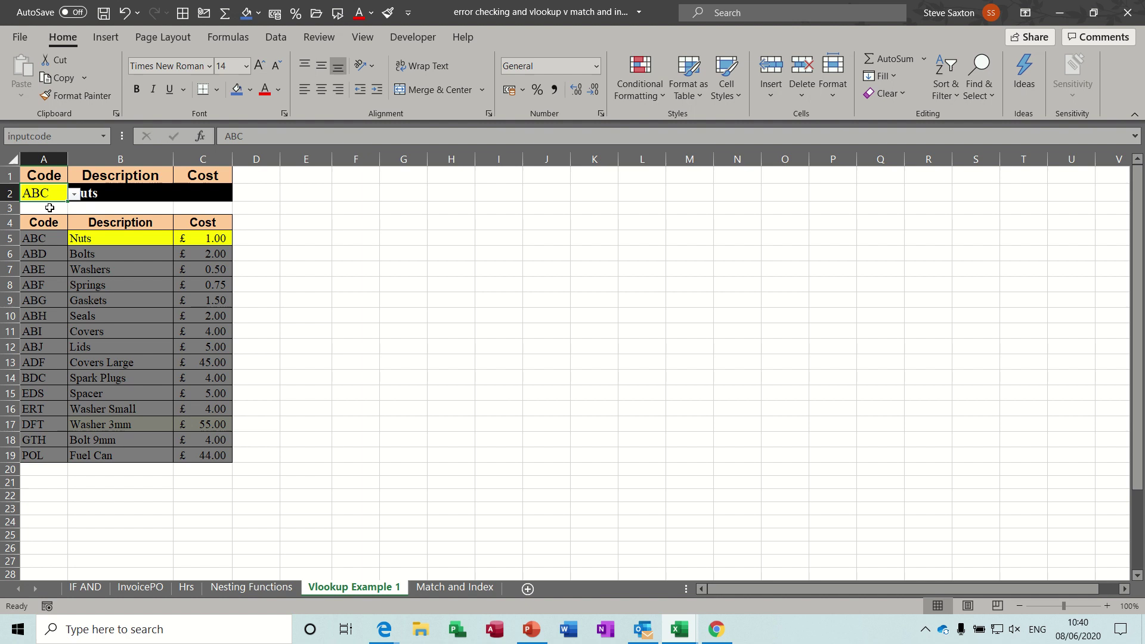
Step: Copy the VLOOKUP formula from B2 into the Cost cell C2
click(127, 193)
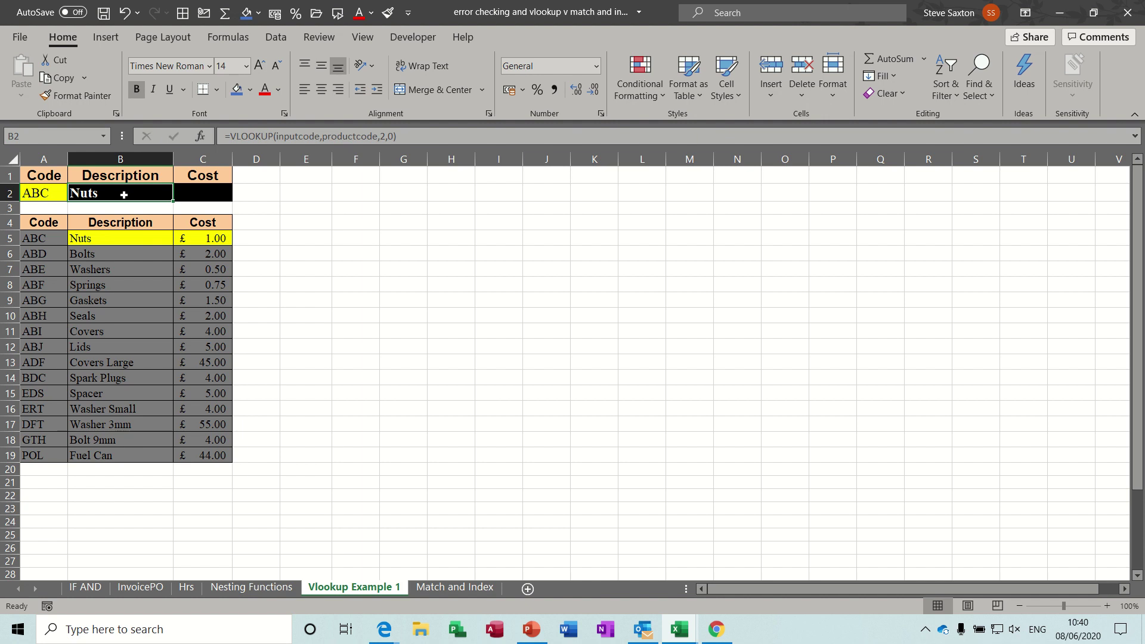
drag(176, 200, 225, 202)
click(202, 193)
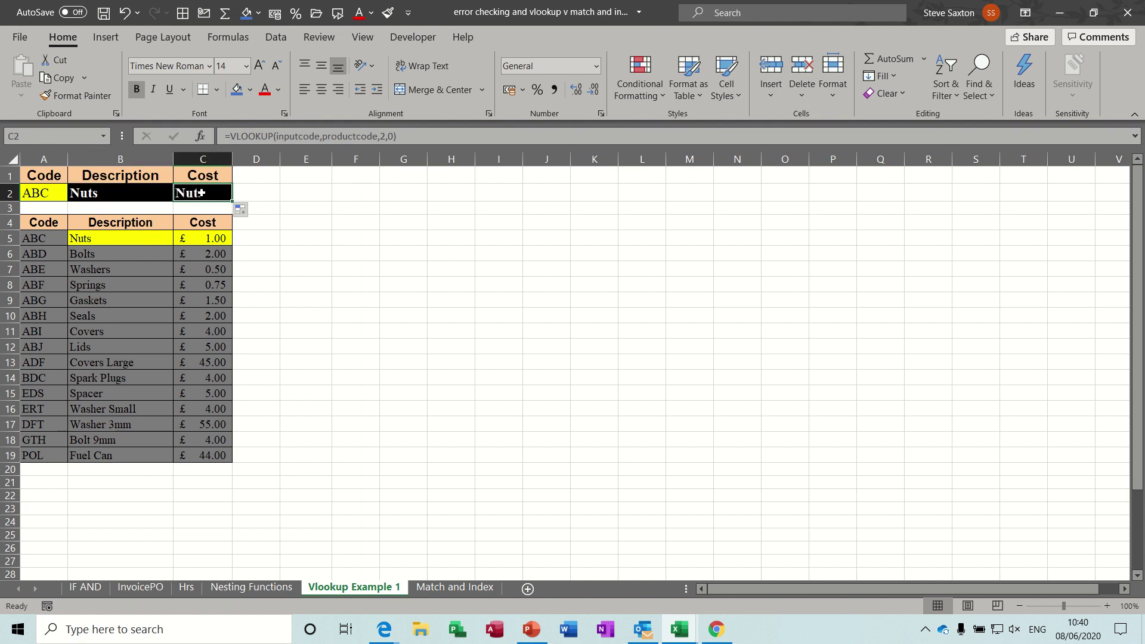
Step: Set the column index in C2's VLOOKUP to 3 and apply the pound accounting format to the cell
click(382, 136)
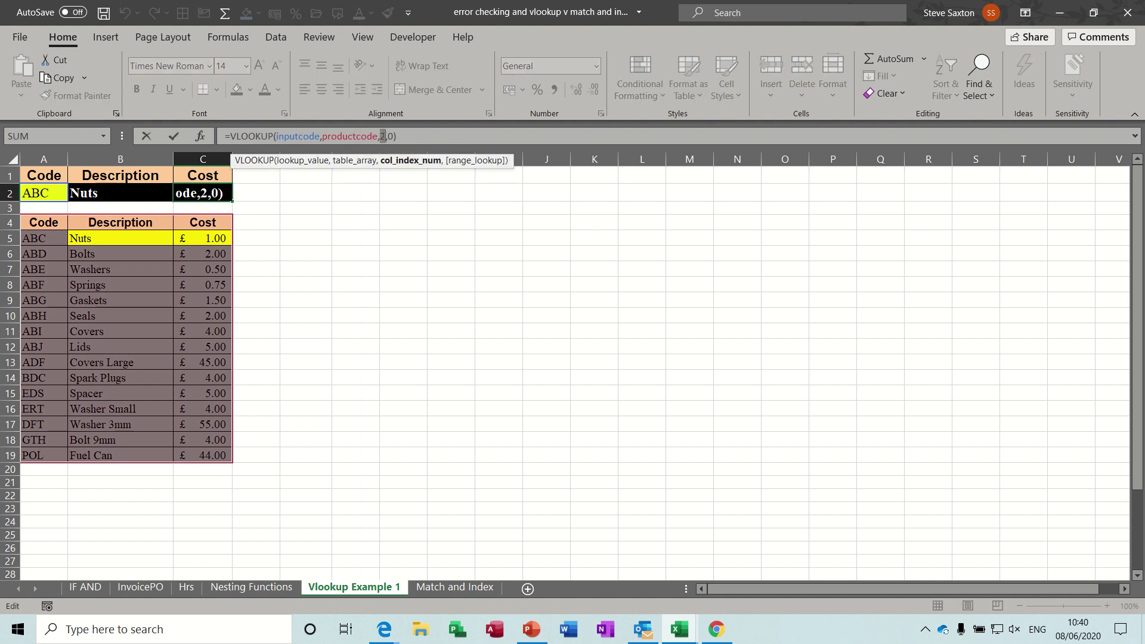
text(3)
click(174, 137)
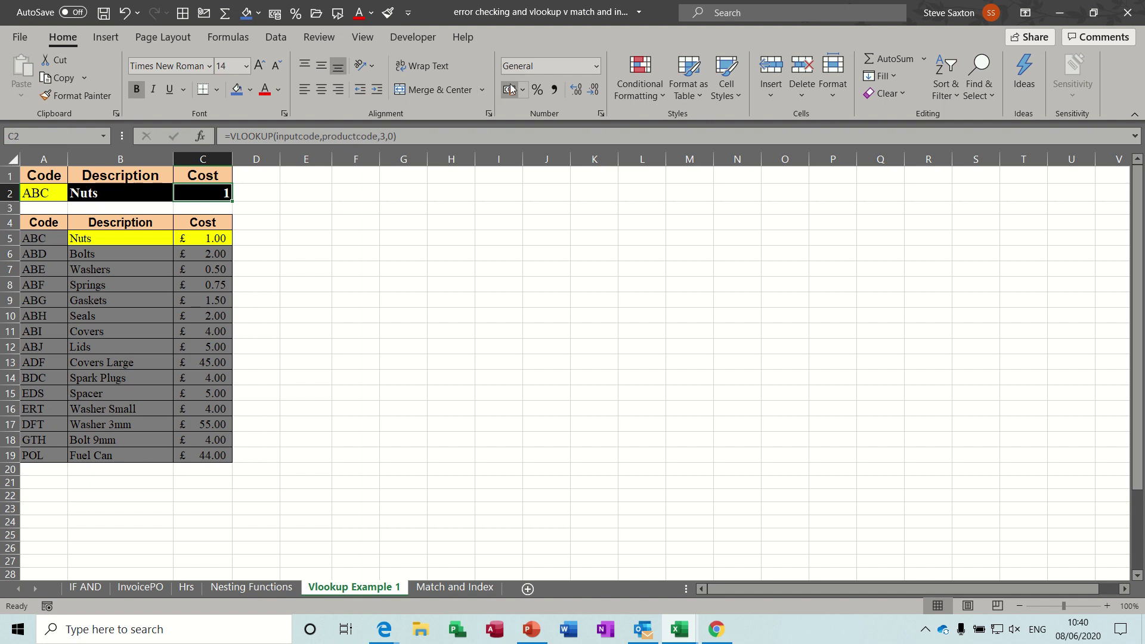
click(510, 89)
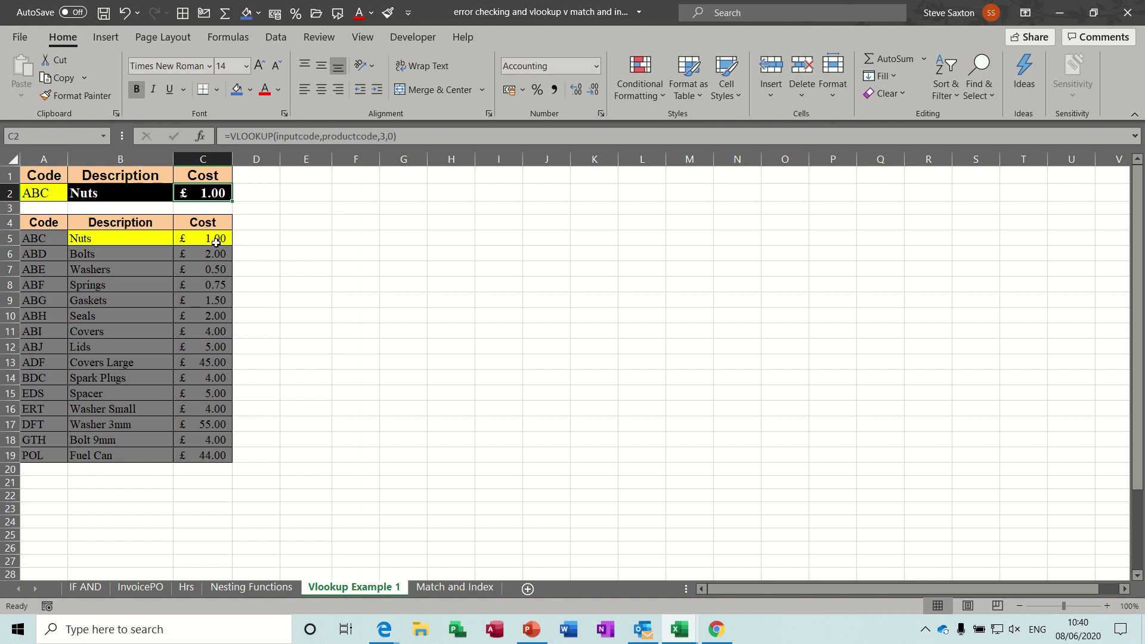
Step: Examine the B2 lookup formula, the code column A5:A19 it searches and the input code in A2
click(133, 194)
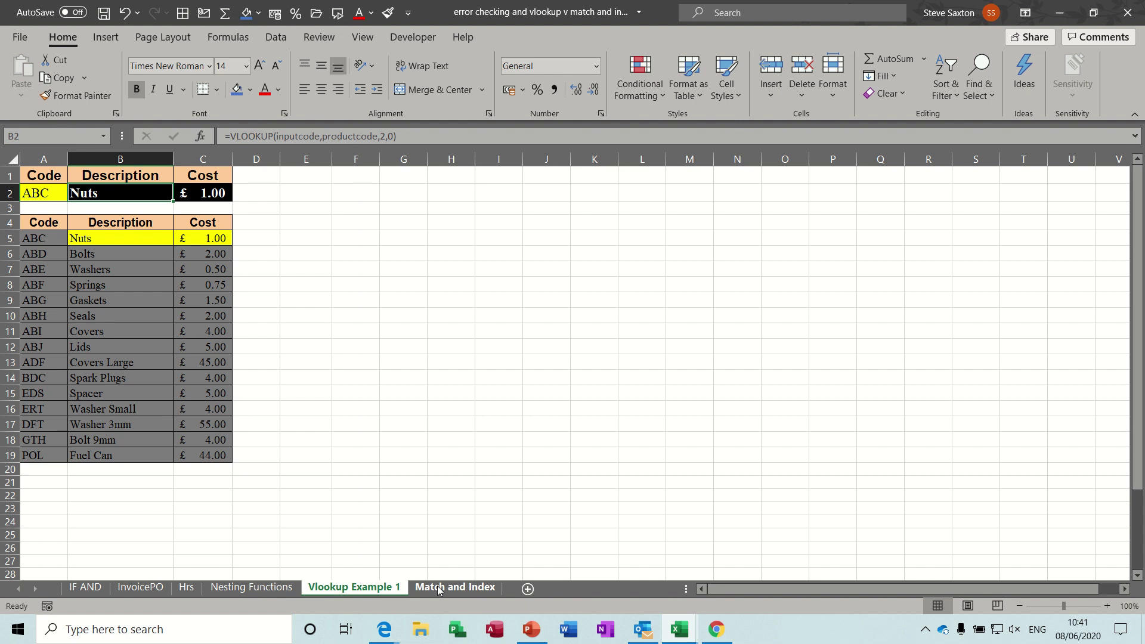
click(47, 239)
drag(47, 239, 43, 453)
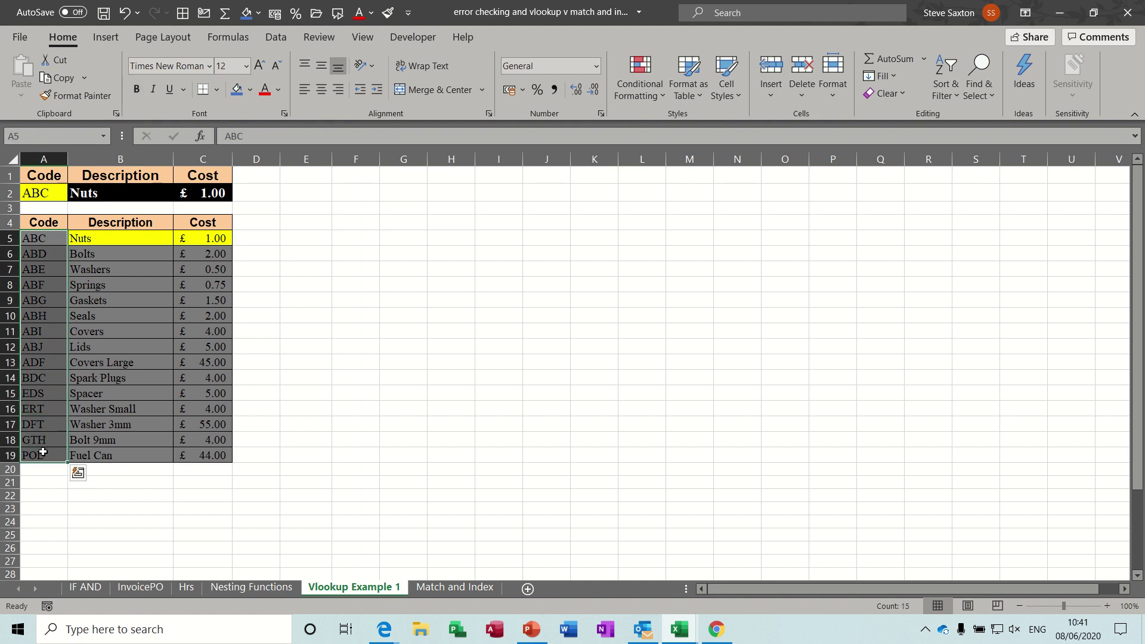
drag(43, 240, 35, 453)
drag(34, 237, 43, 445)
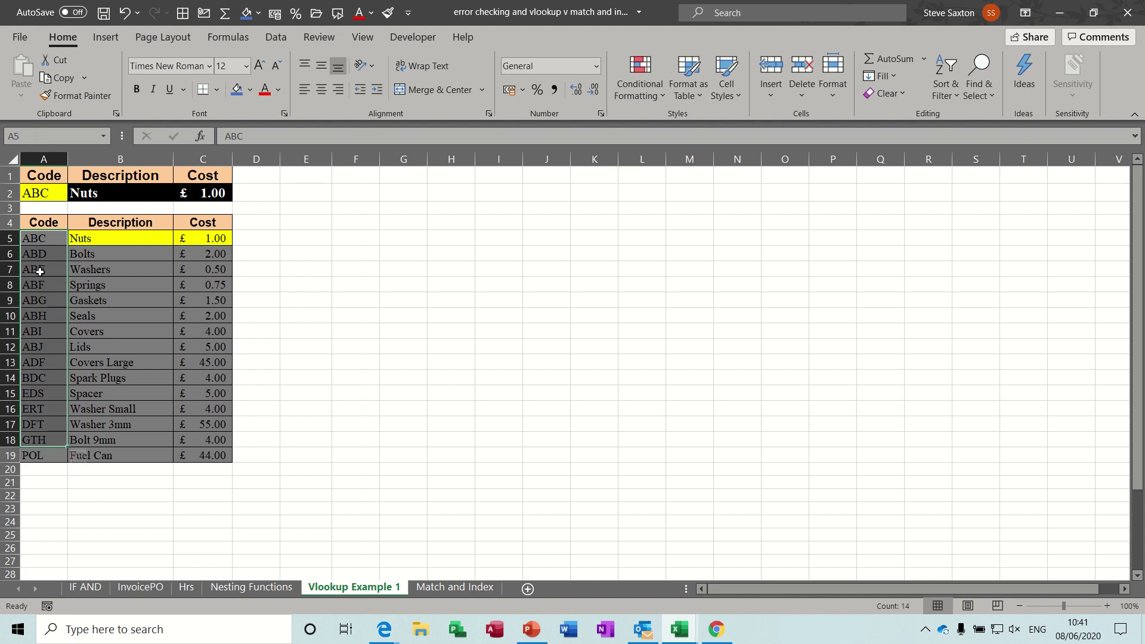
click(49, 194)
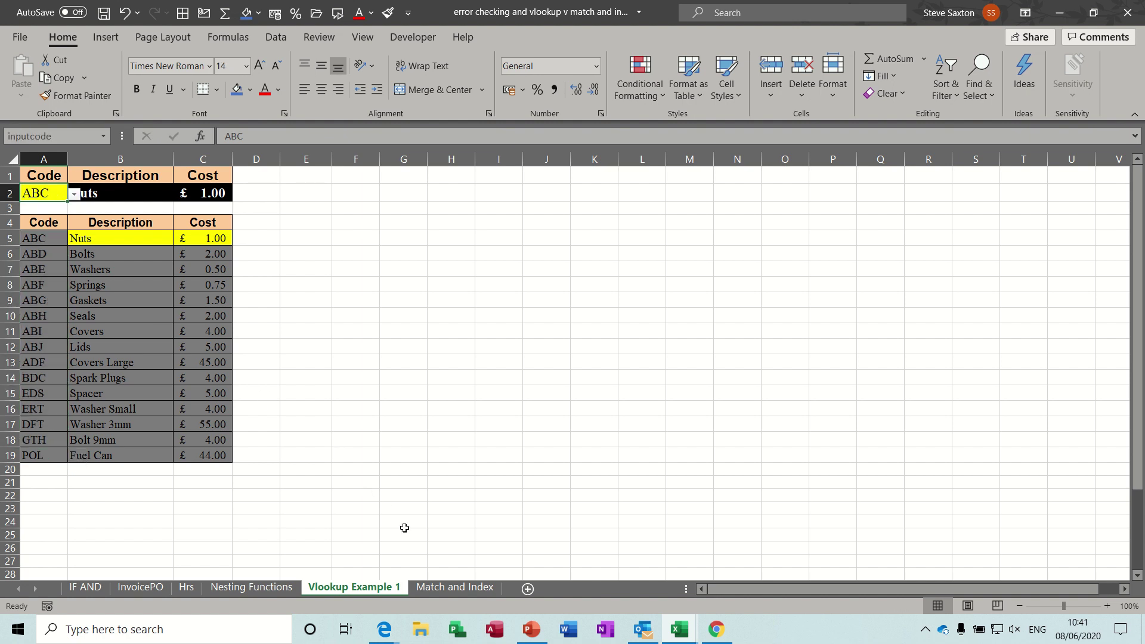
Step: On the Match and Index sheet, set the activity in D1 to Weights
click(459, 588)
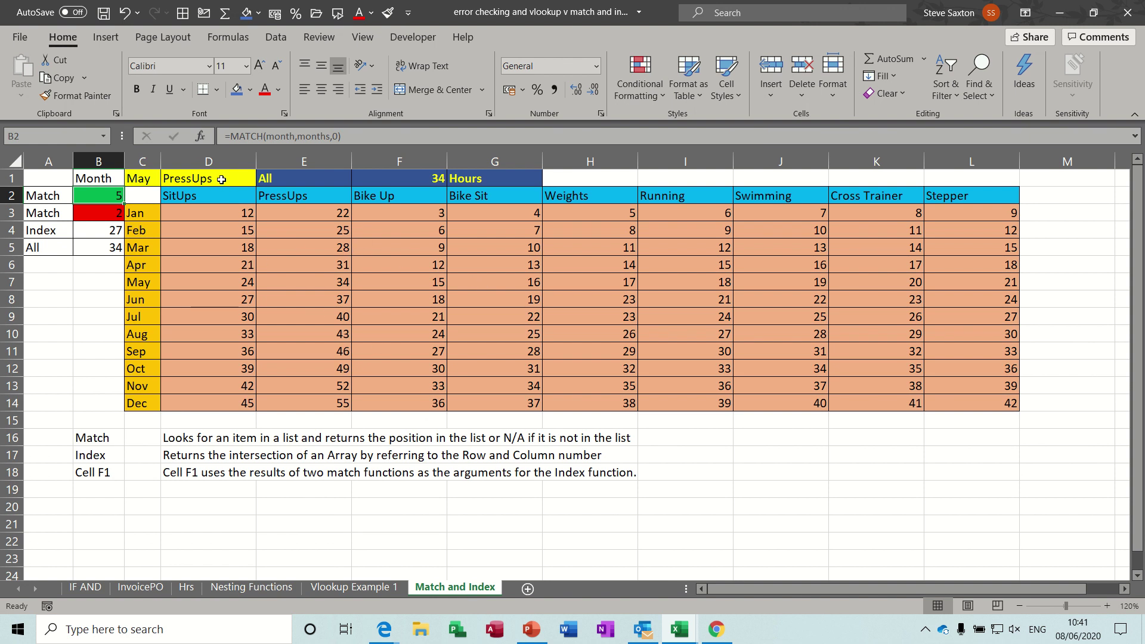
click(232, 180)
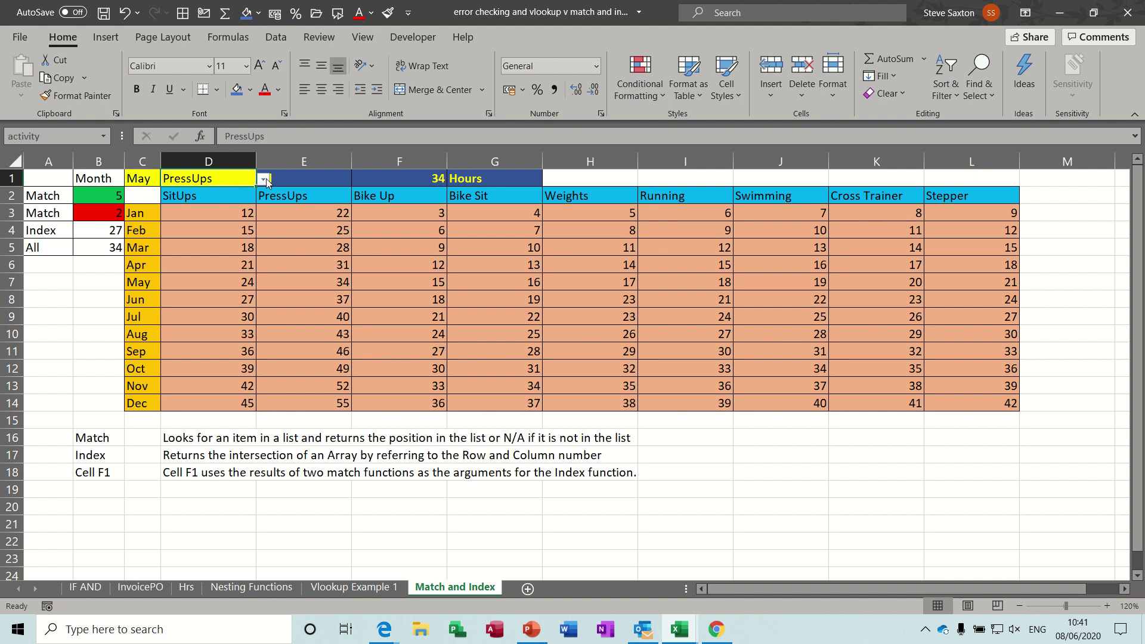
click(263, 180)
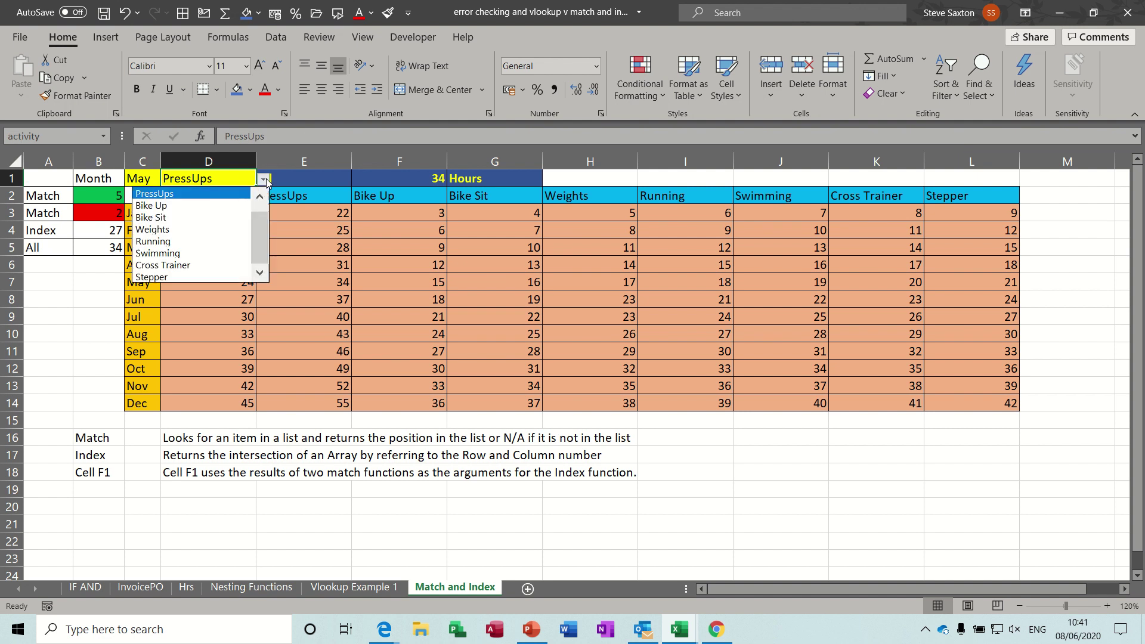
click(204, 232)
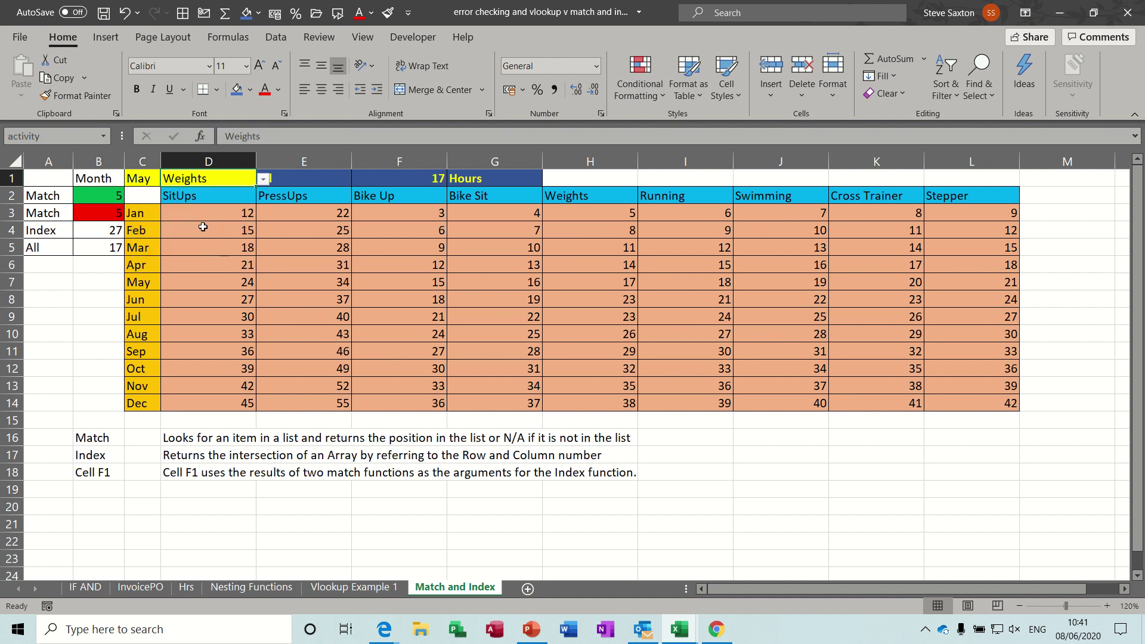
Step: Set the month in C1 to Jan
click(140, 179)
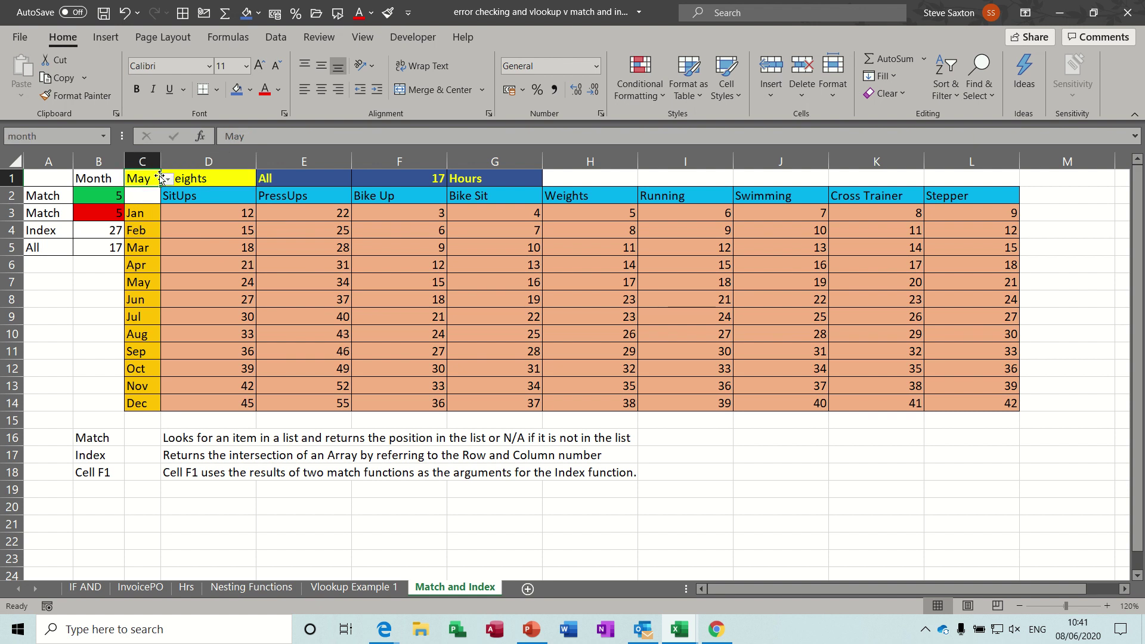
click(168, 179)
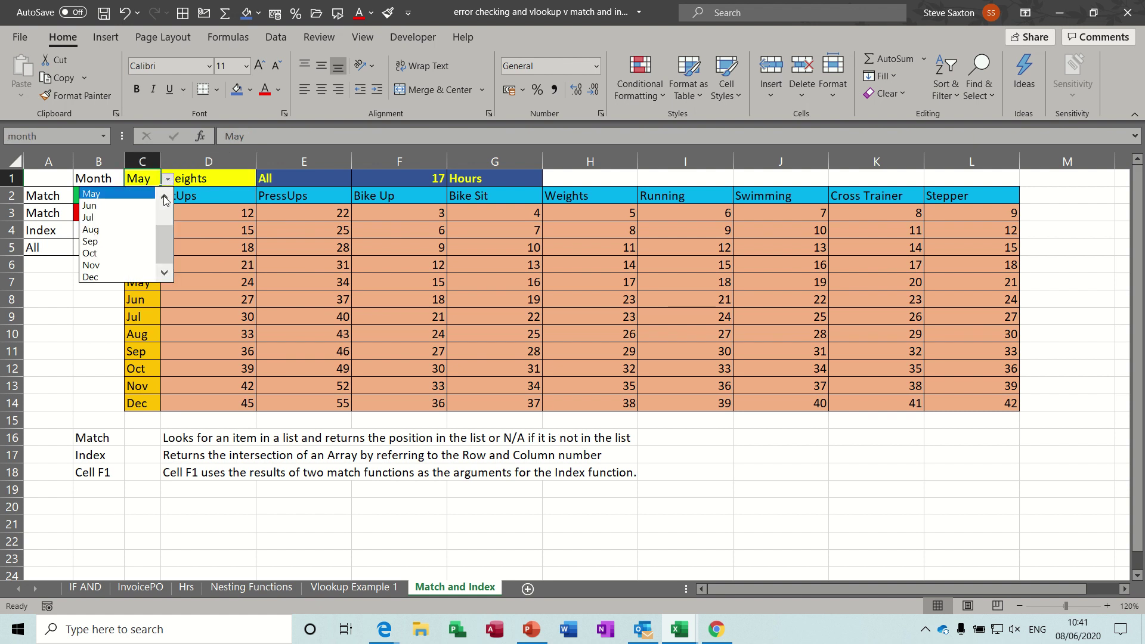
click(165, 197)
click(146, 195)
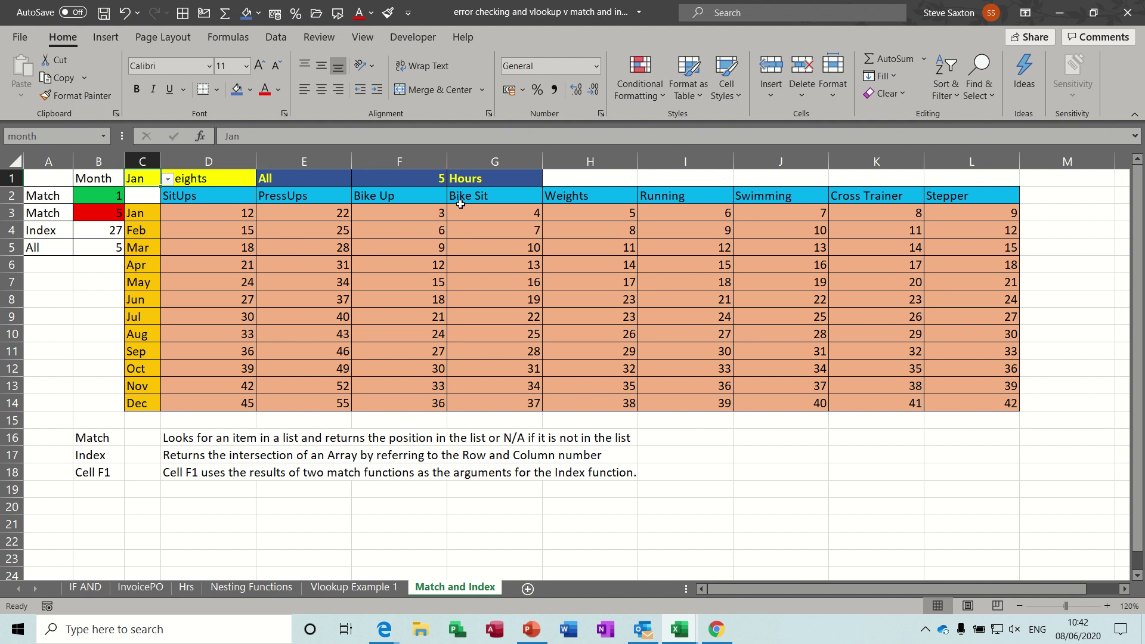
Step: Try a blue fill on H3, the Jan Weights cell, and undo it
click(598, 213)
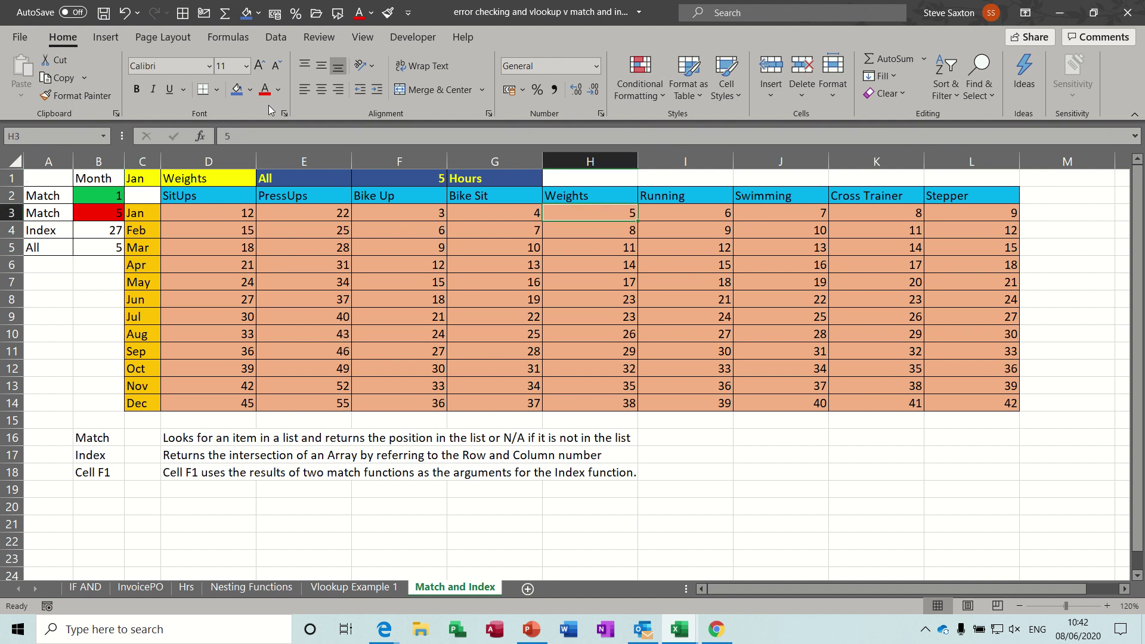
click(240, 95)
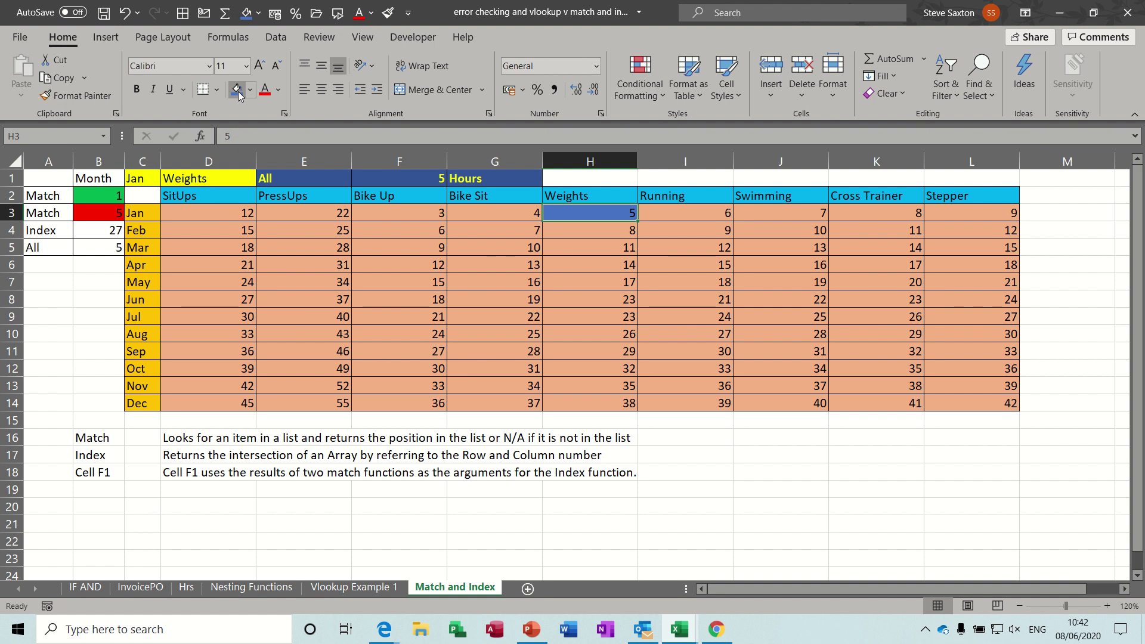
key(ctrl+z)
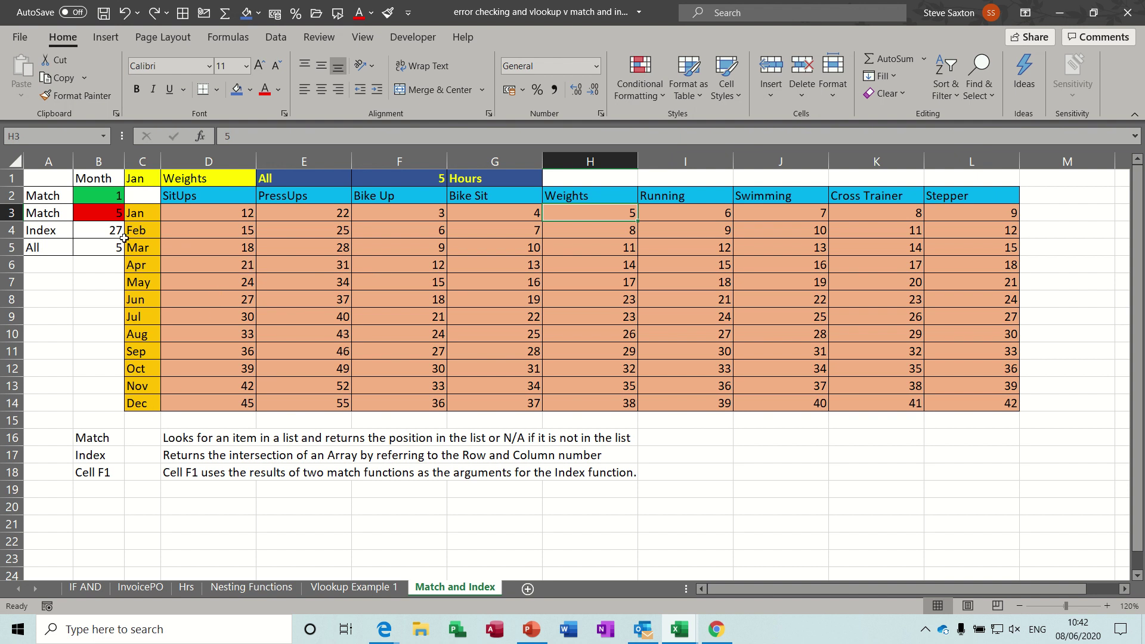
Step: Check the INDEX formula in B4 and enter =INDEX(data,B2,B3) in D20, using the data range D3:L14 as the array
click(100, 231)
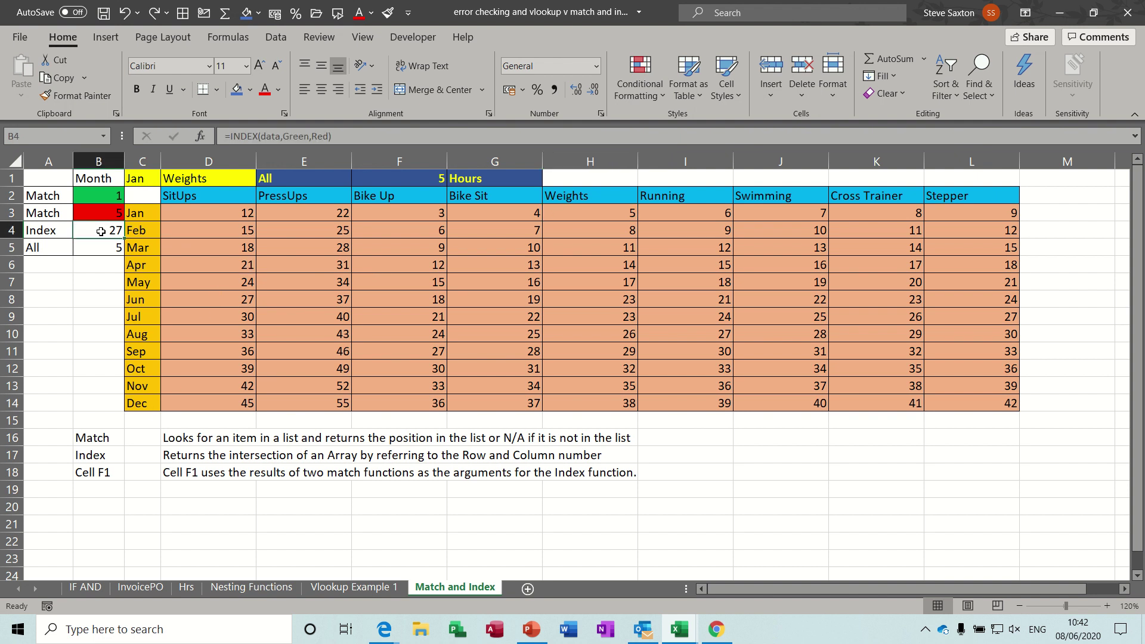
click(184, 506)
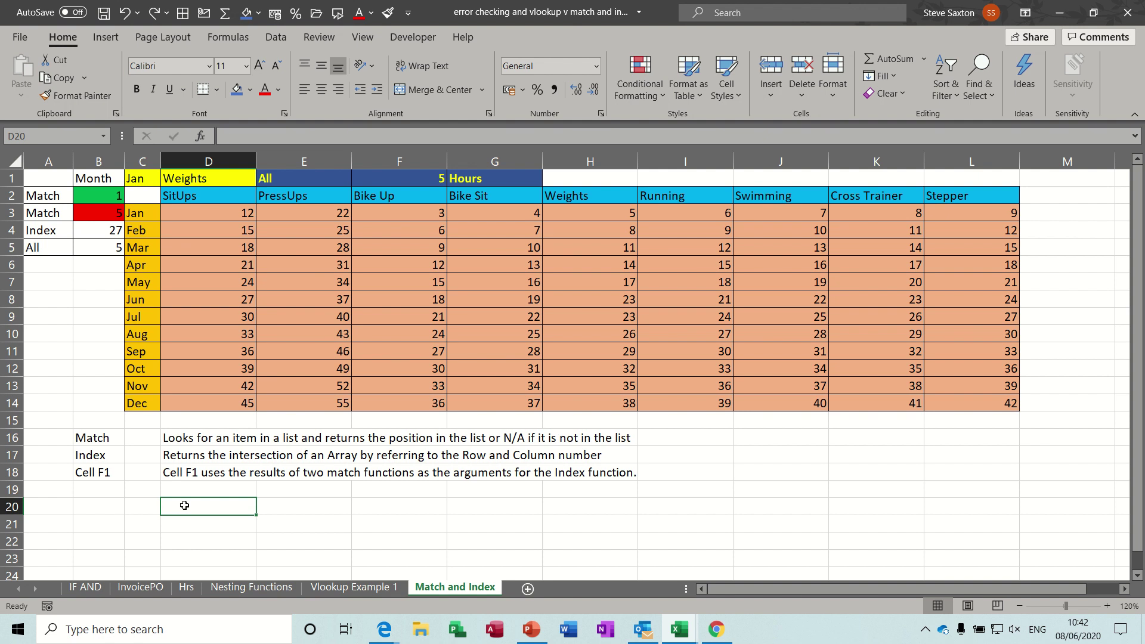
text(=index)
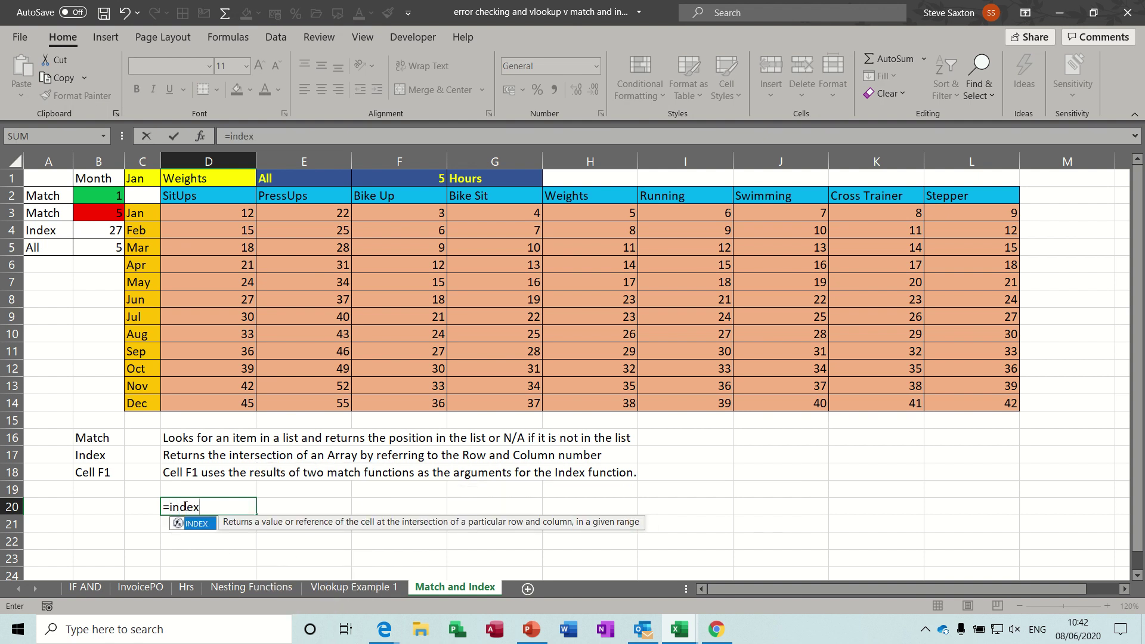
text(()
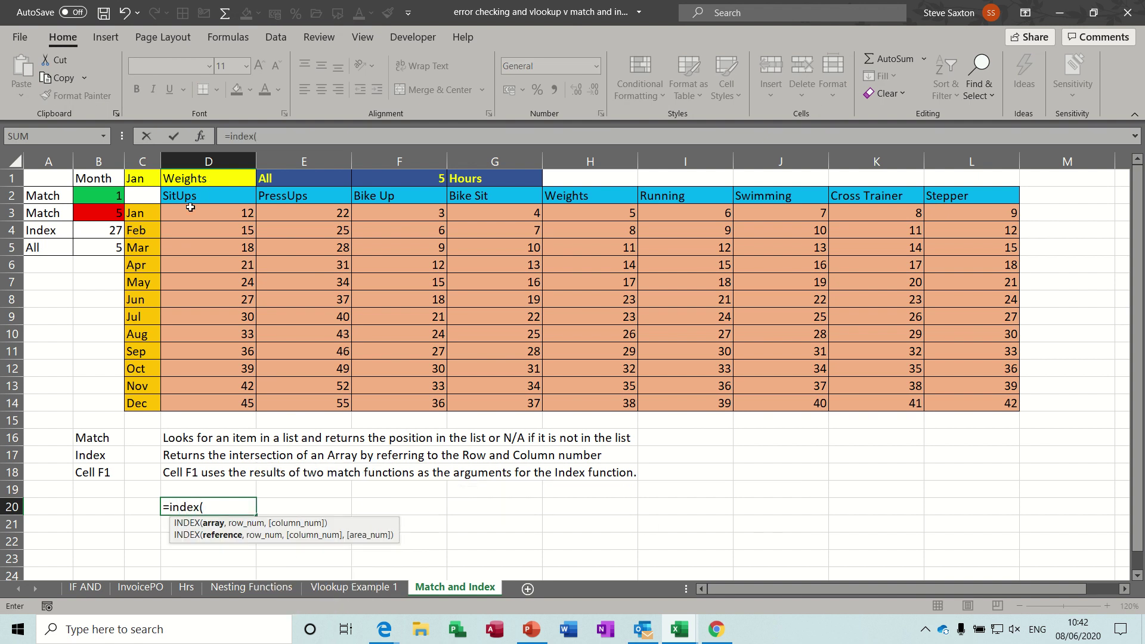
drag(186, 212, 938, 395)
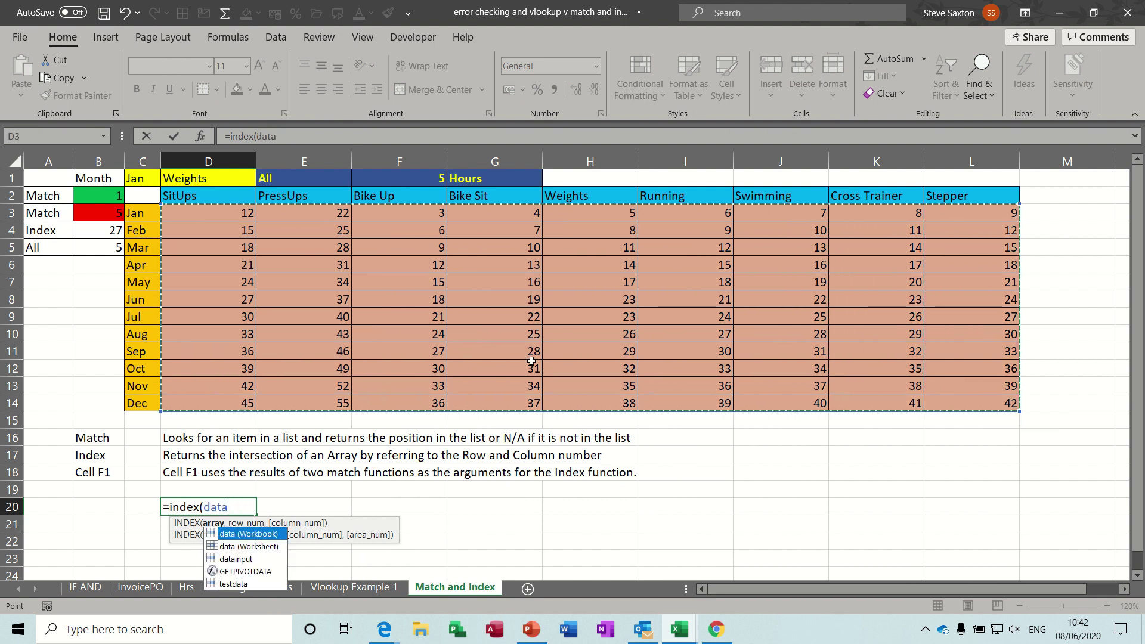
text(,)
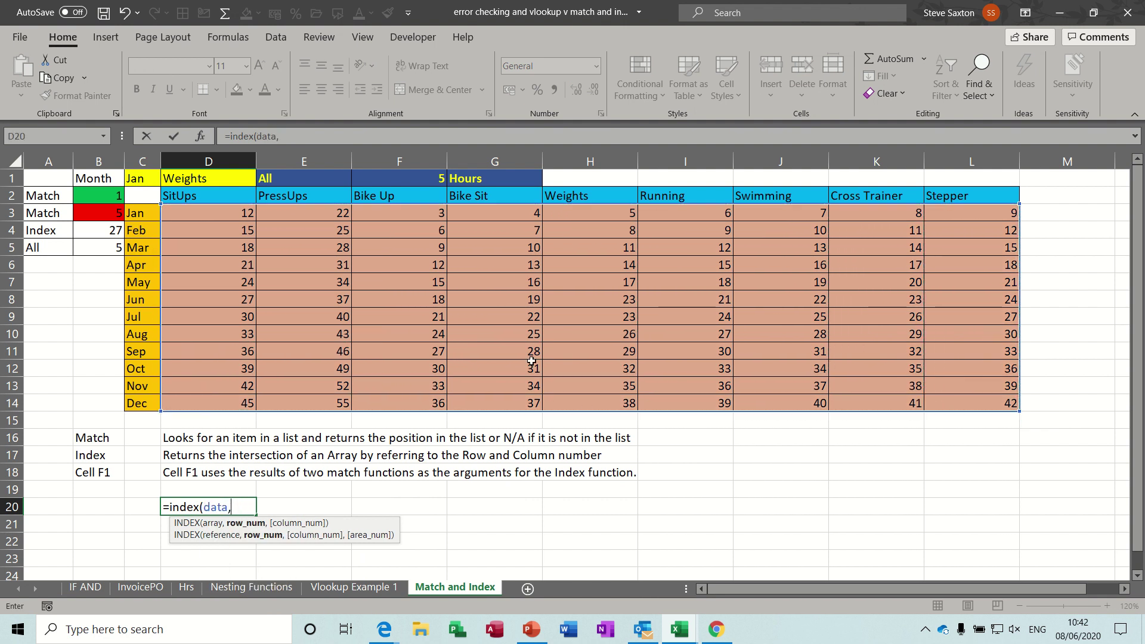
click(103, 195)
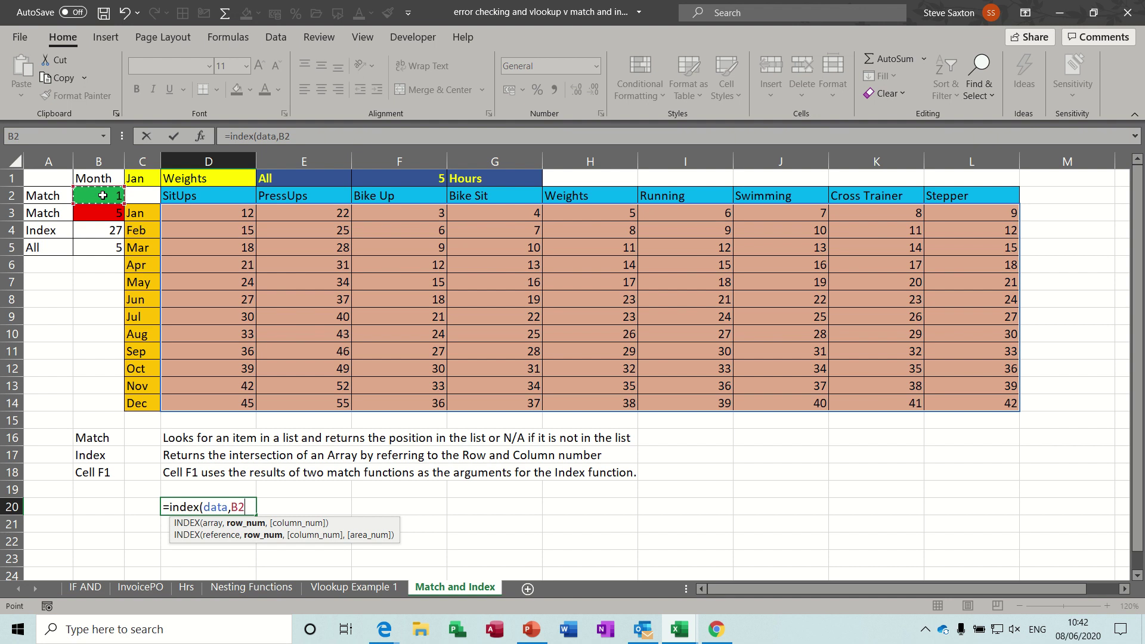
text(,)
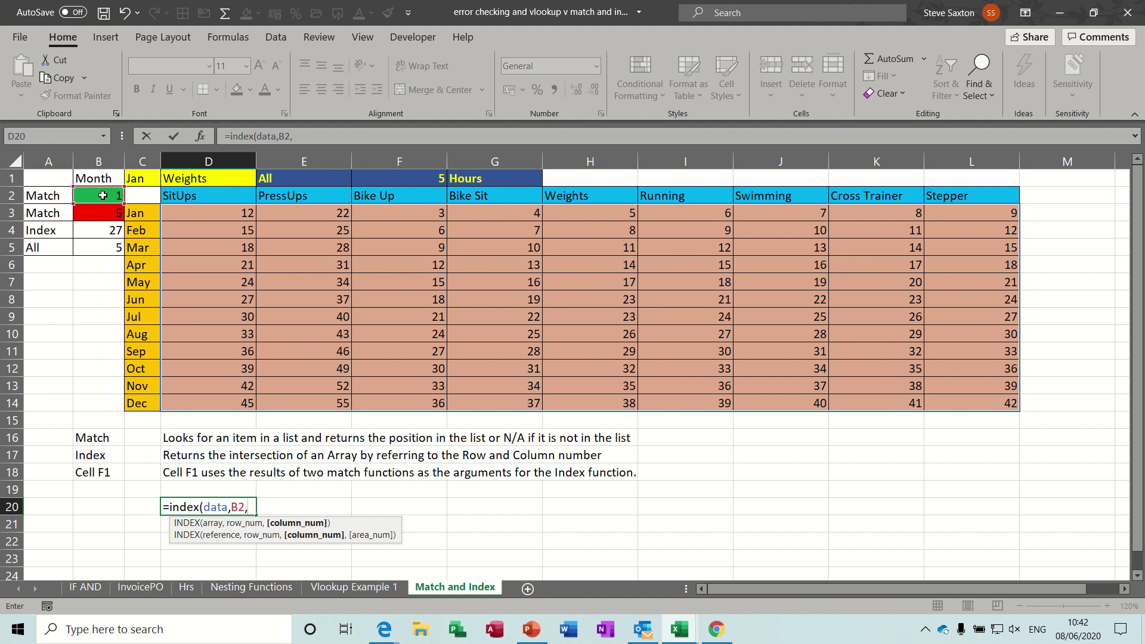
click(103, 213)
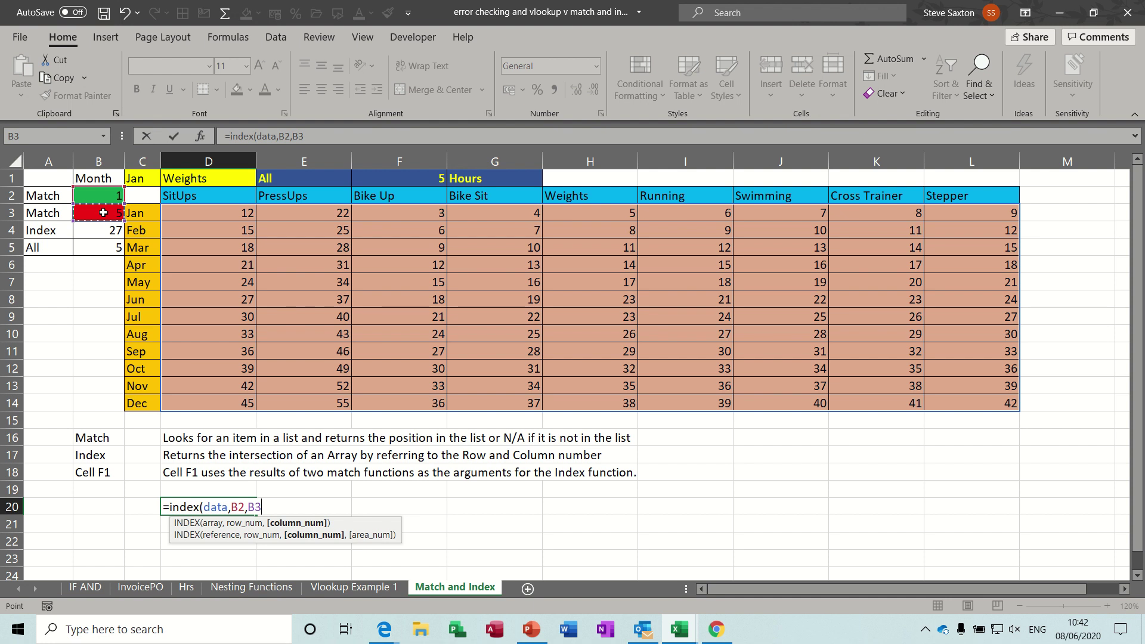
text())
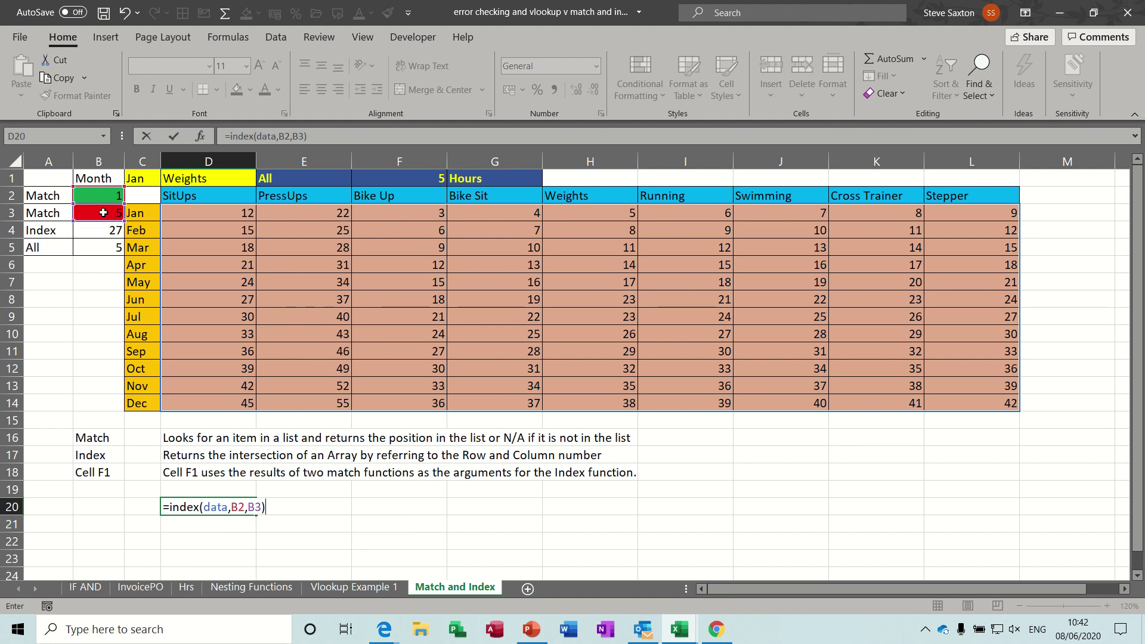
click(173, 140)
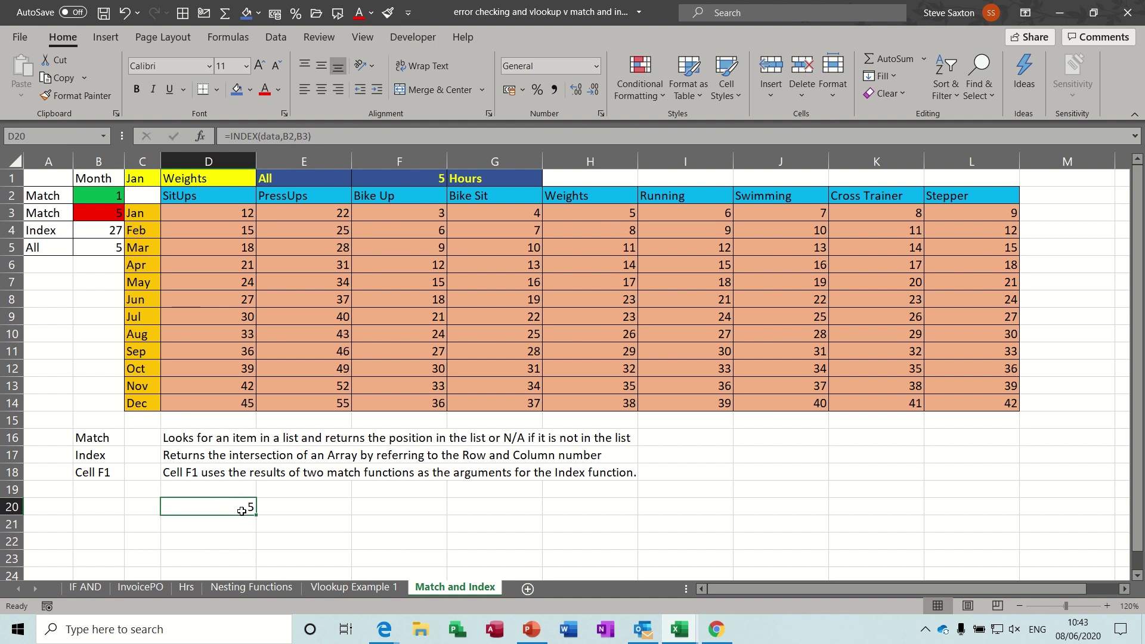
Step: Examine the Jan Weights value in H3, the MATCH formula in B2 and the months range C3:C14
click(588, 213)
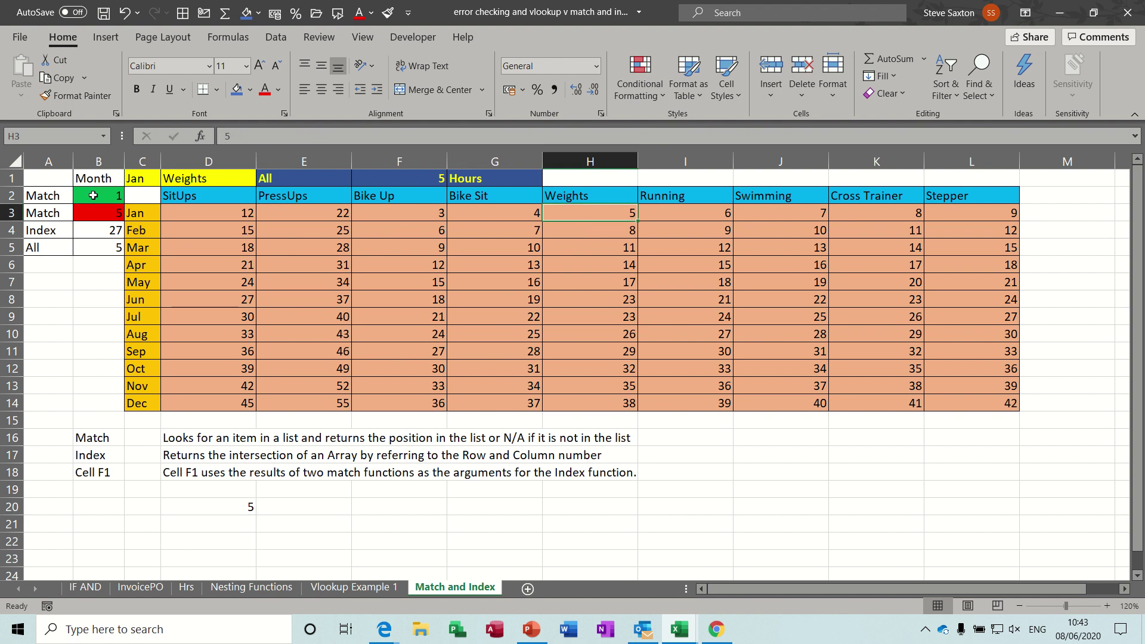
click(94, 195)
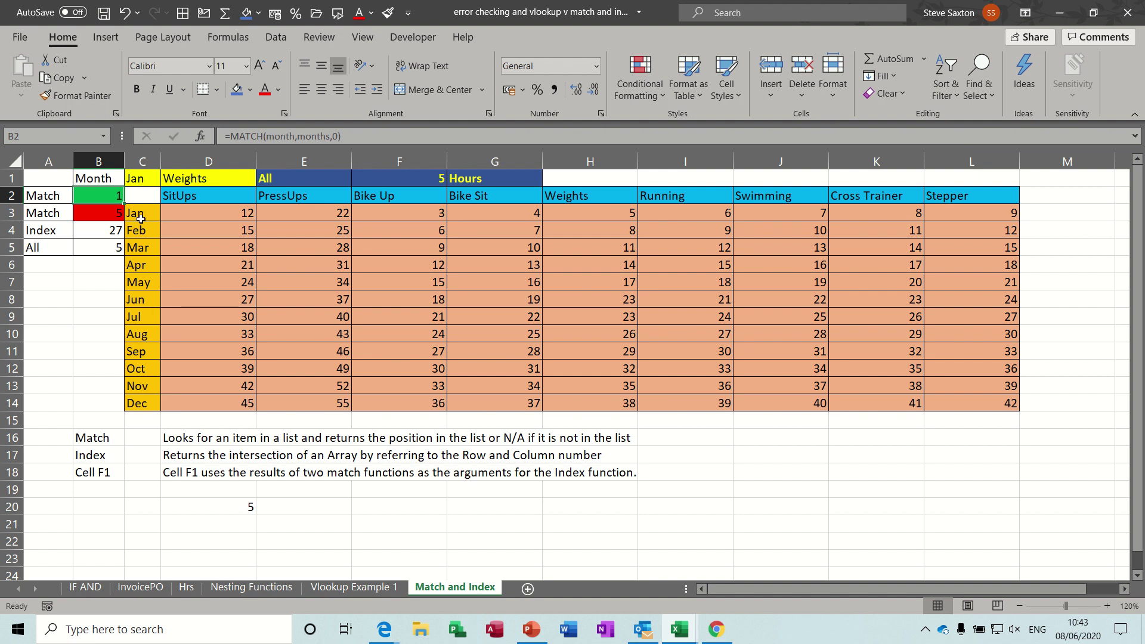
drag(141, 218, 136, 405)
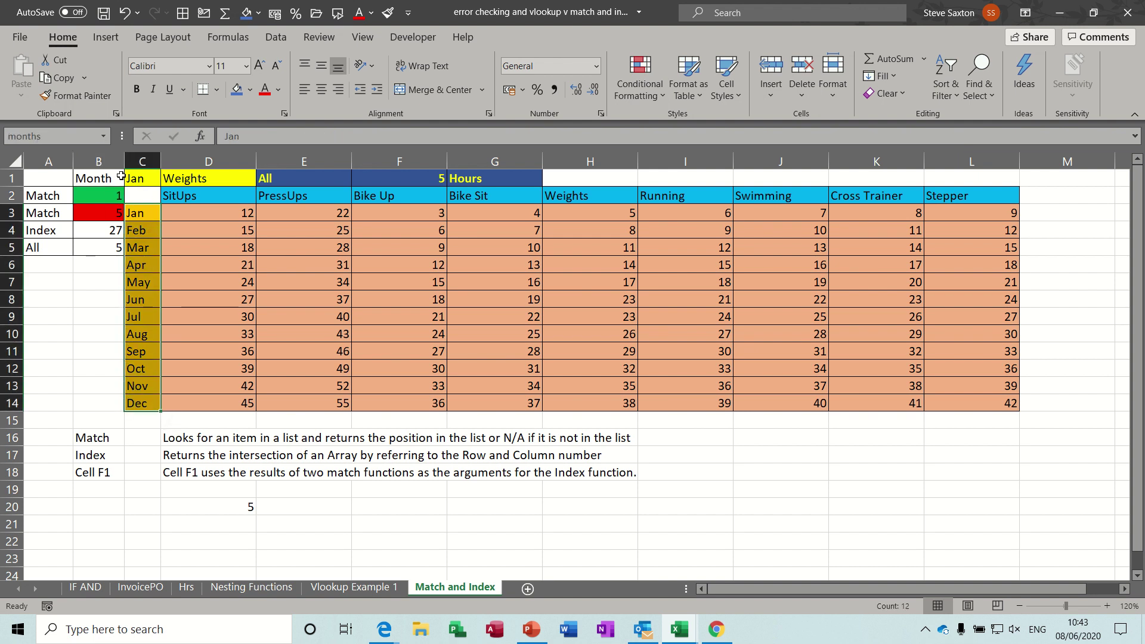
Step: Set the month in C1 to Jun and check the MATCH formula in B2
click(146, 179)
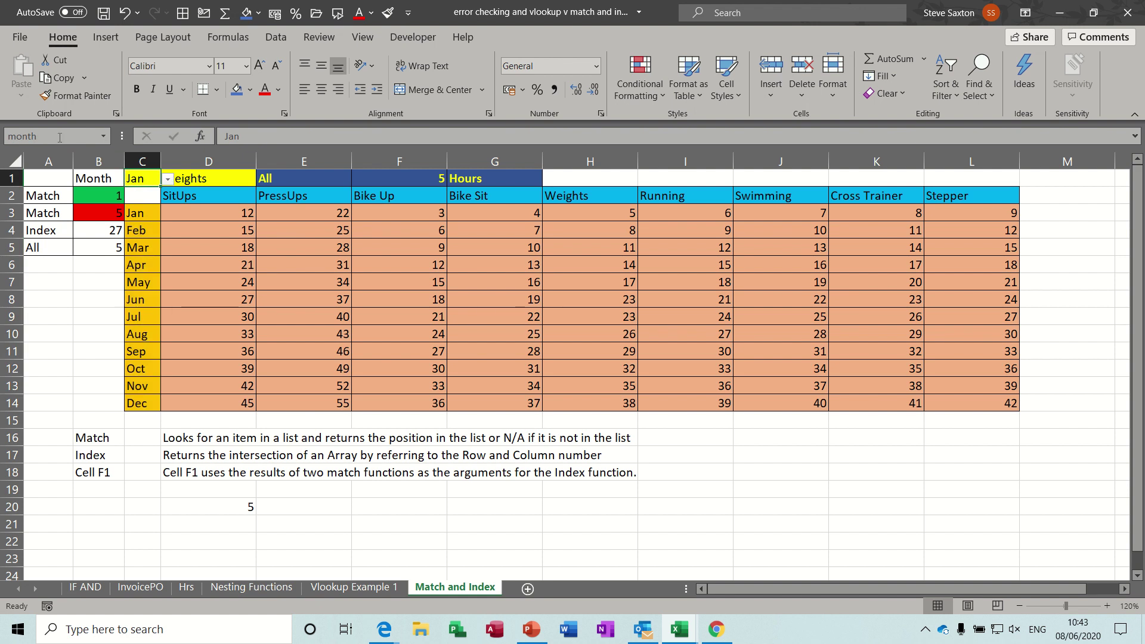
click(168, 180)
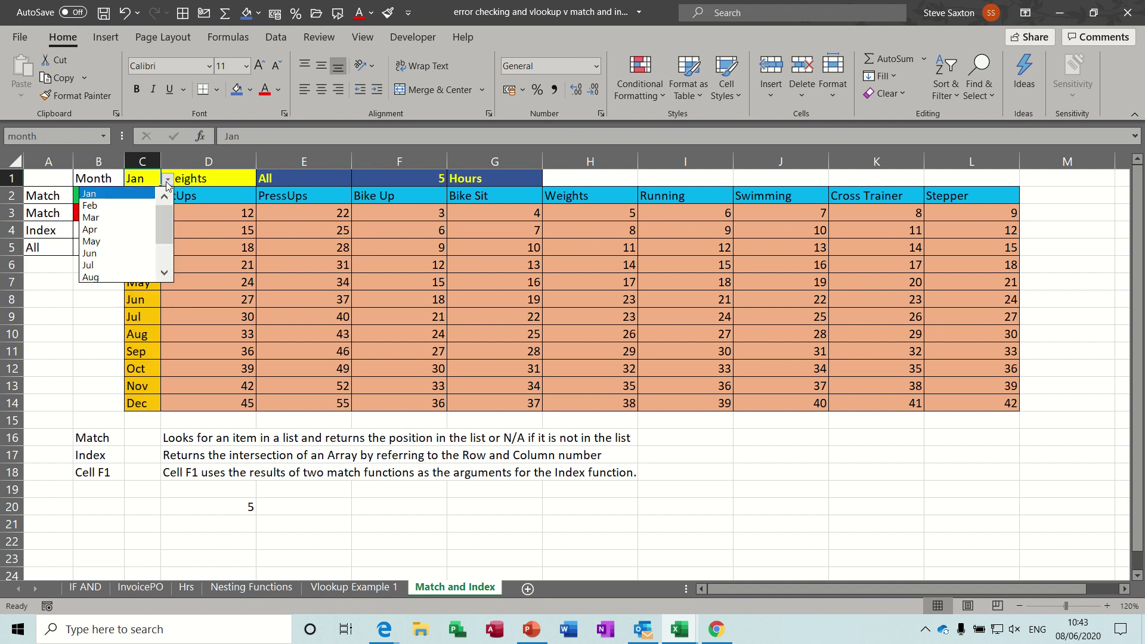
click(120, 253)
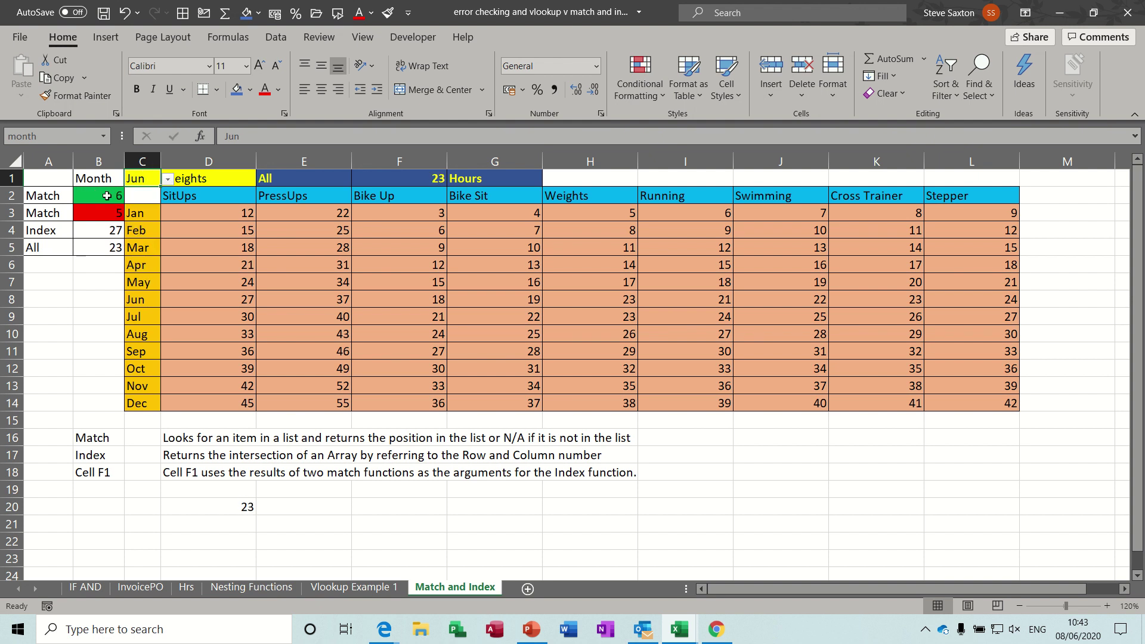
click(105, 195)
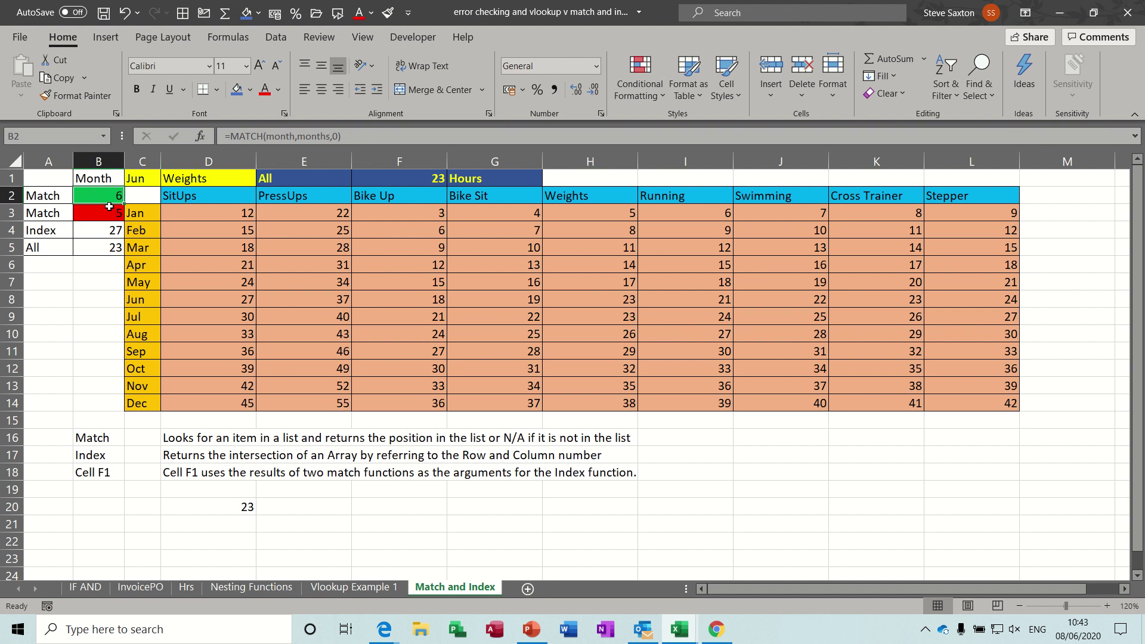
Step: Check the MATCH formula in B3 and set the activity in D1 to SitUps
click(106, 213)
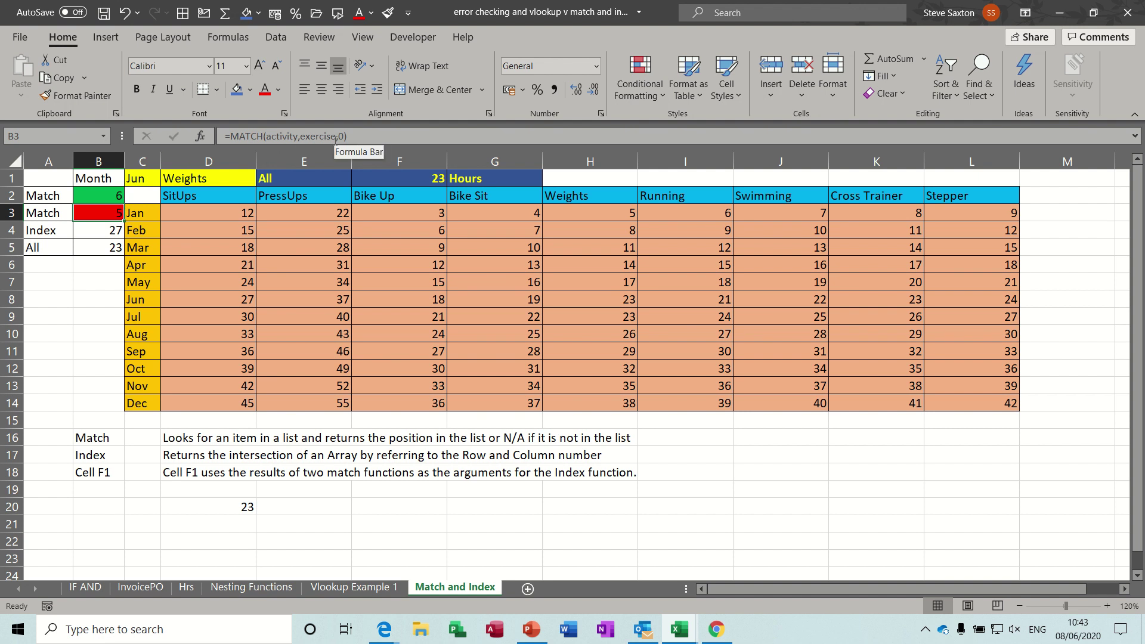
click(211, 180)
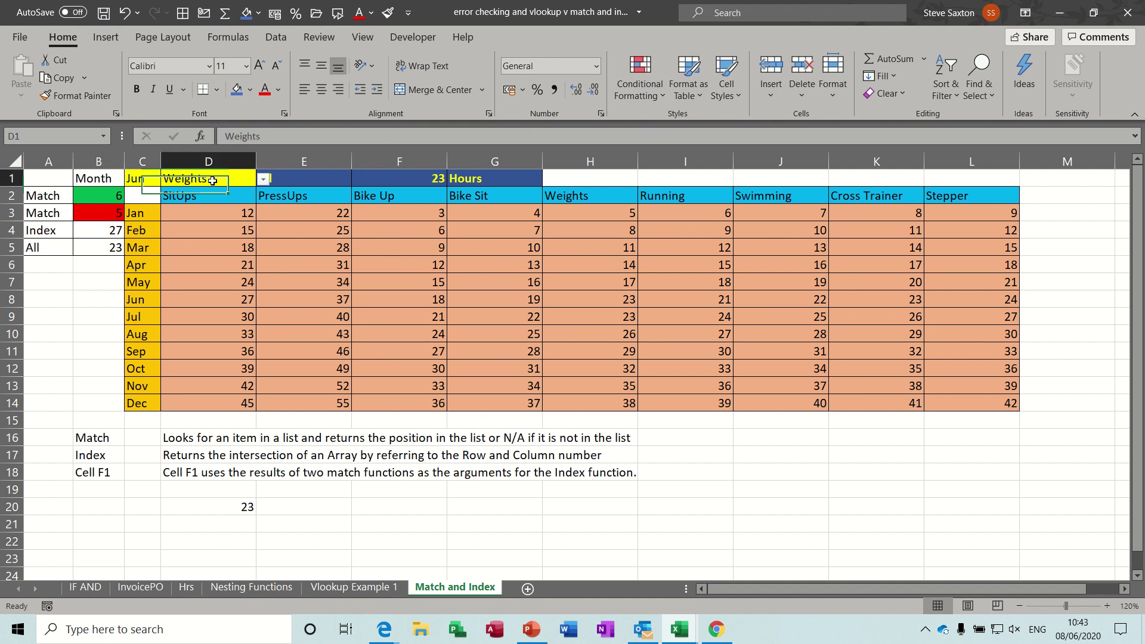
click(263, 180)
click(260, 200)
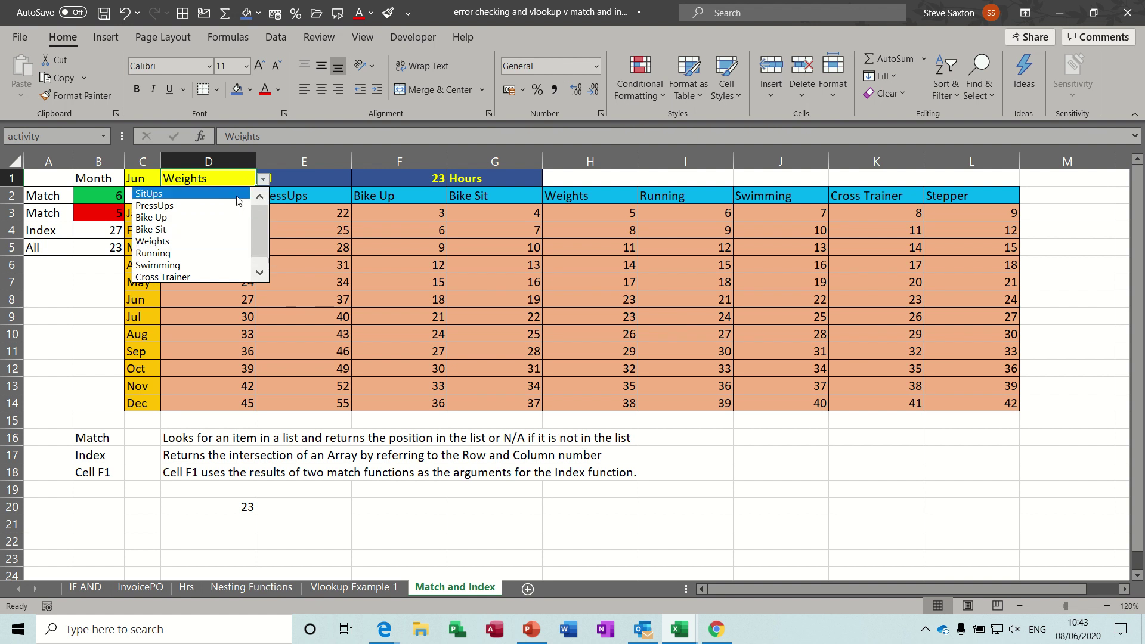
click(232, 195)
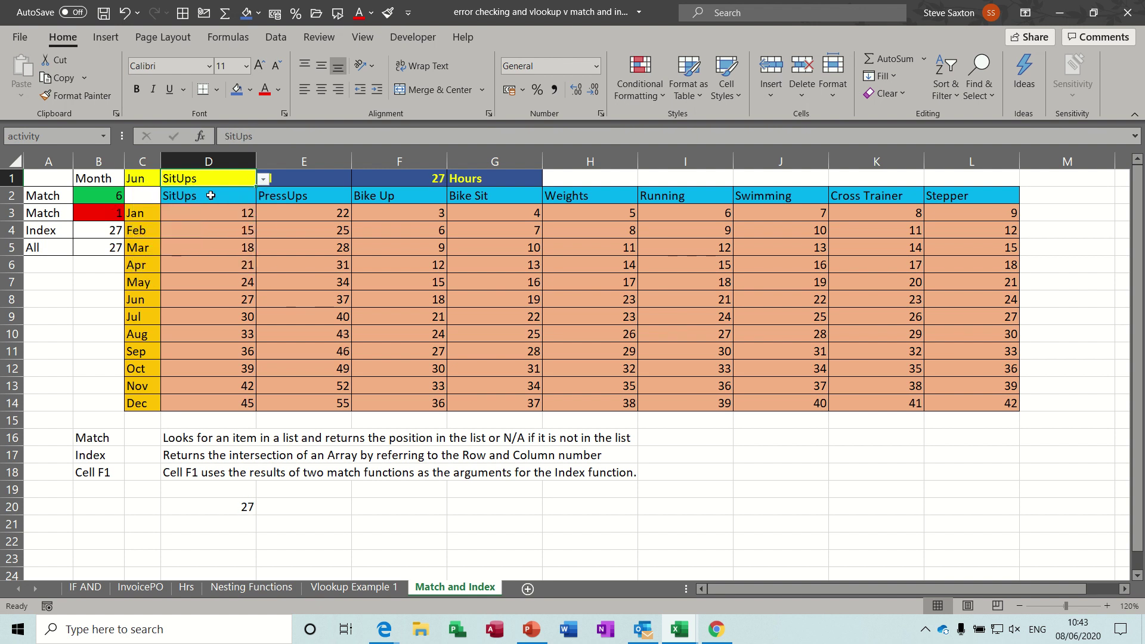
Step: Check the exercise range D2:L2 and set the activity in D1 to PressUps
drag(210, 194, 950, 199)
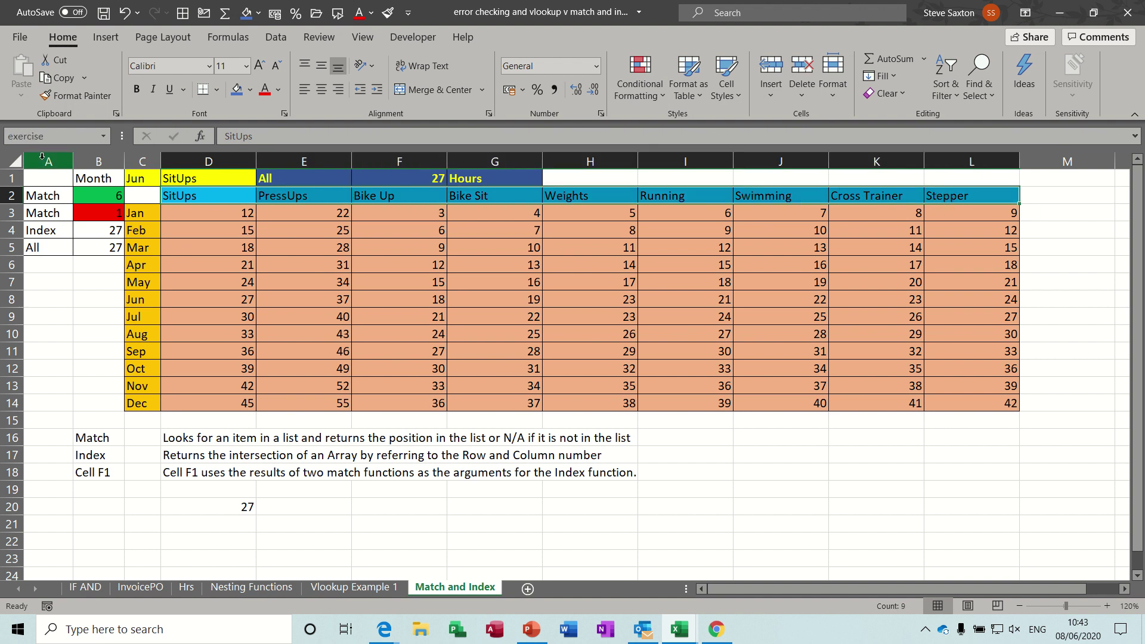
click(231, 177)
click(265, 183)
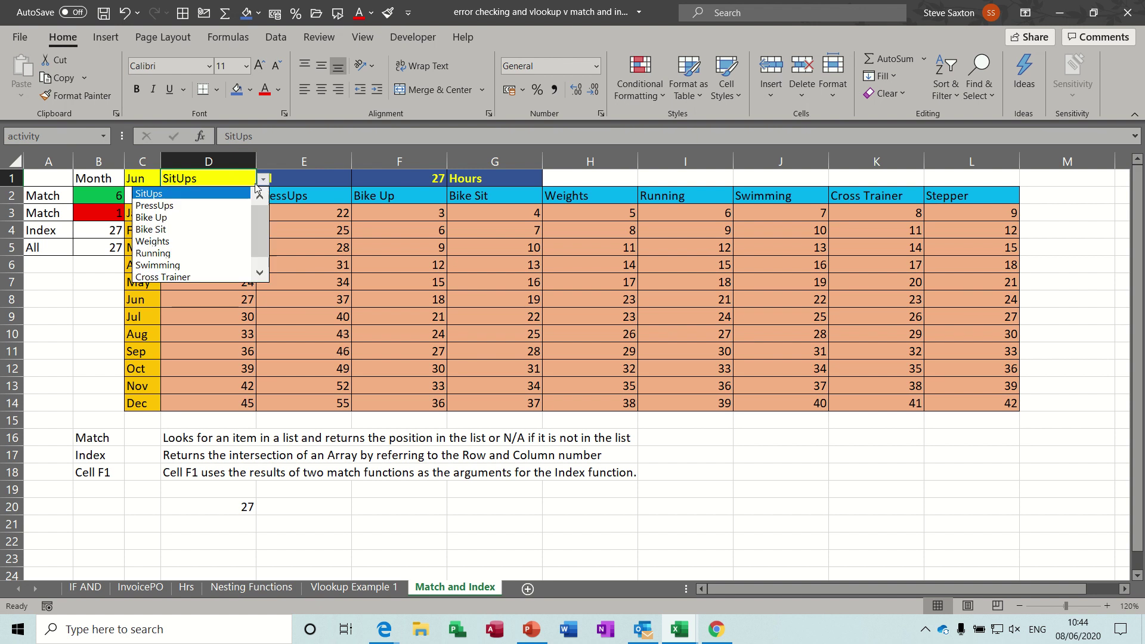
click(232, 204)
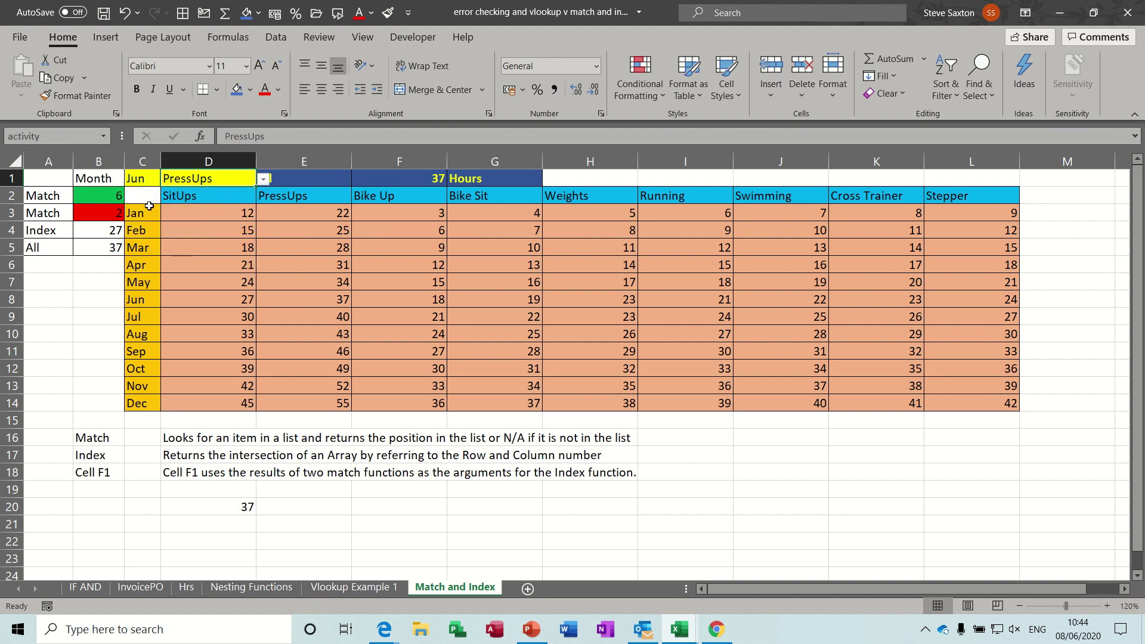
Step: Check the PressUps heading in E2 and set the activity in D1 to Running
click(290, 197)
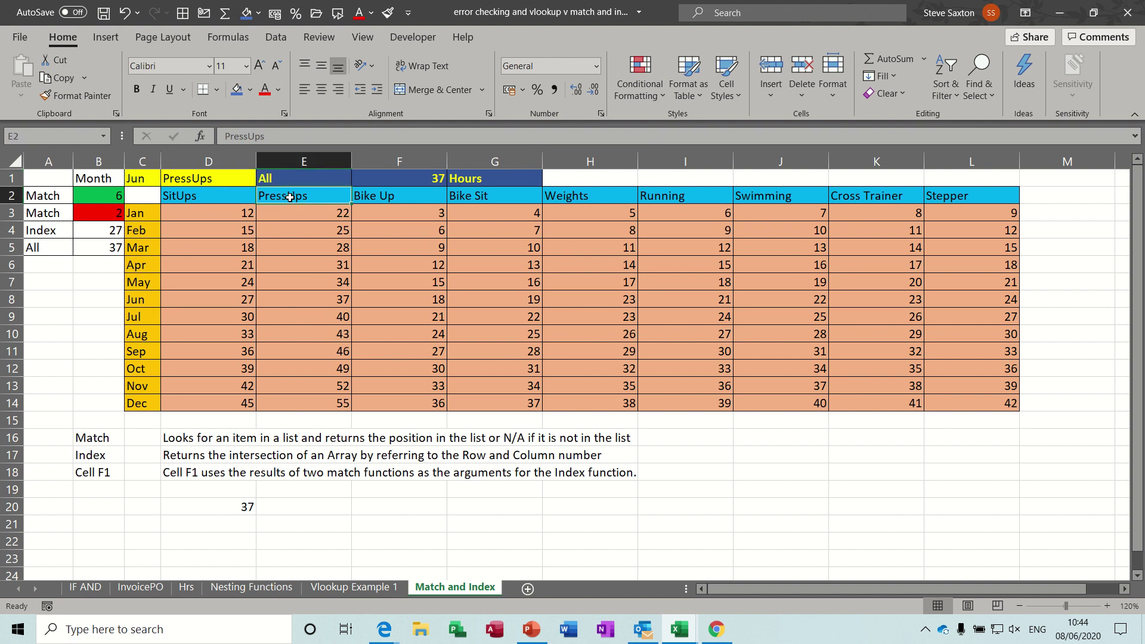
click(236, 179)
click(263, 185)
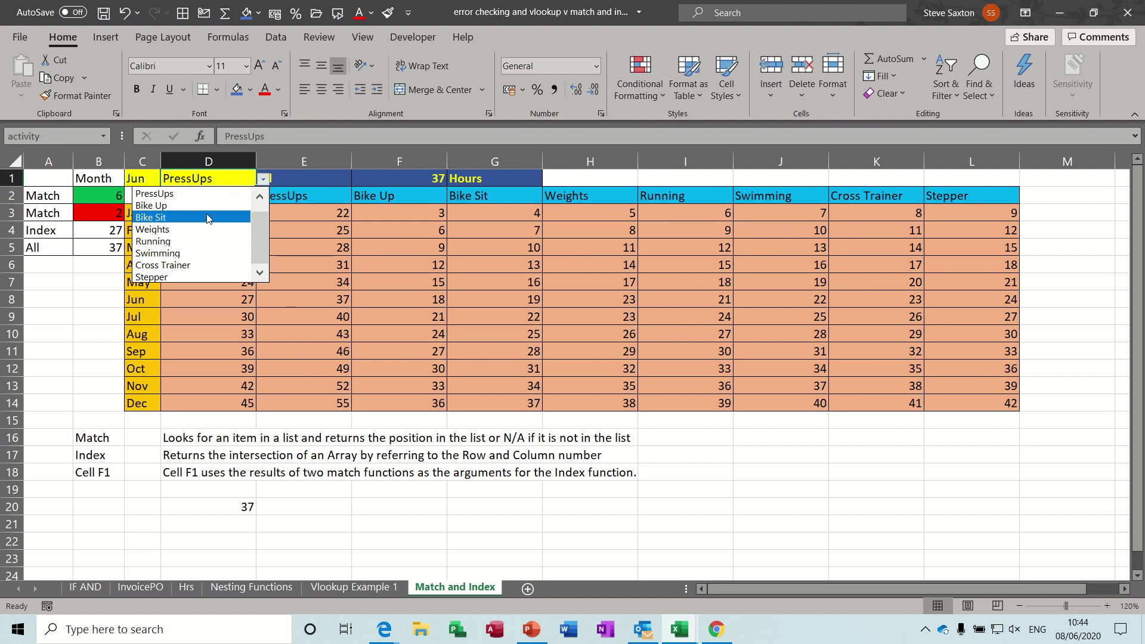
click(210, 241)
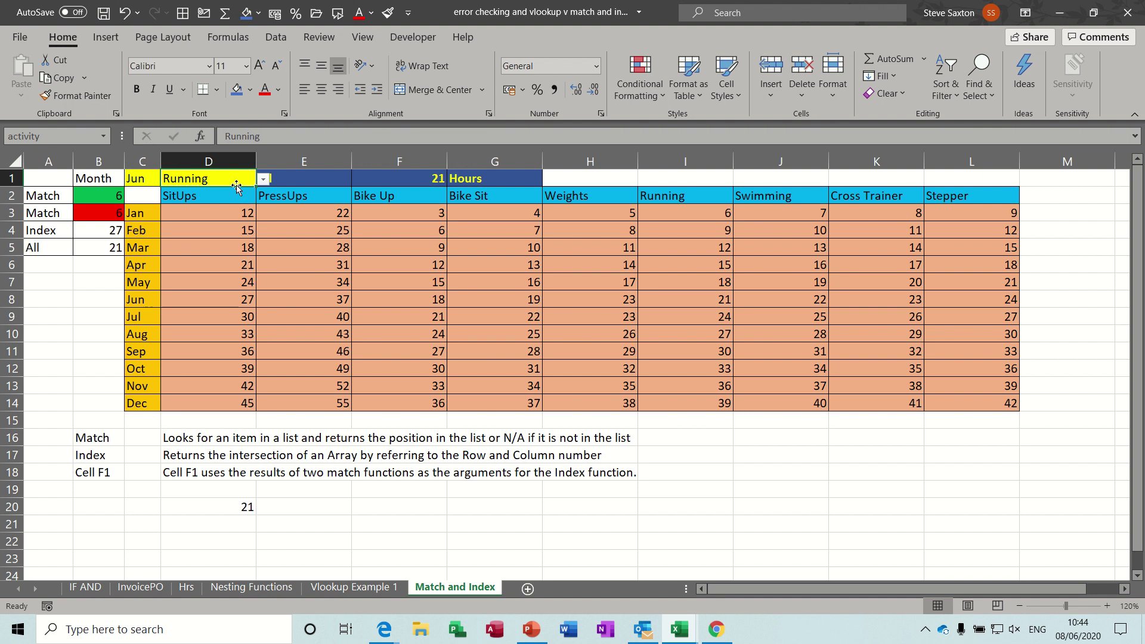
click(263, 180)
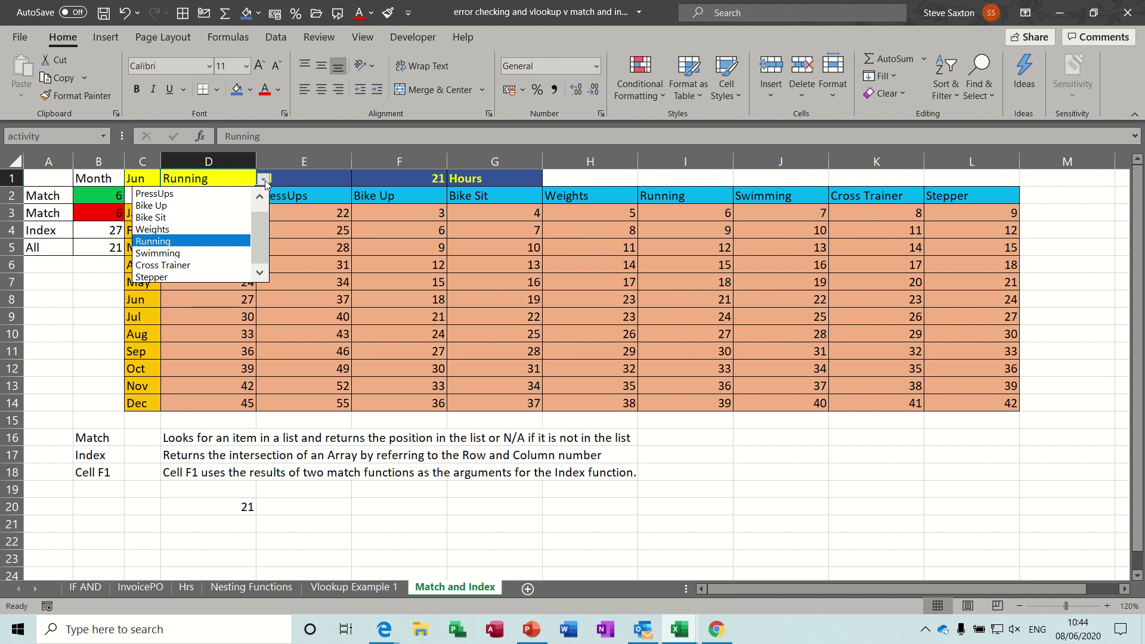
click(264, 180)
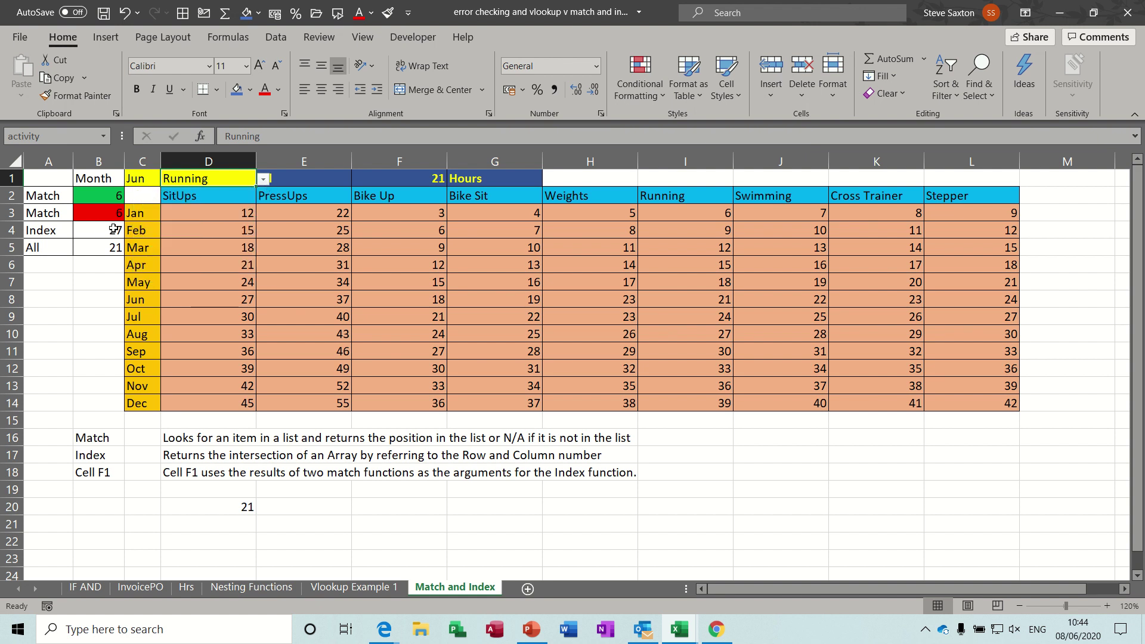
Step: Name cell B2, the month MATCH result, as green
click(96, 196)
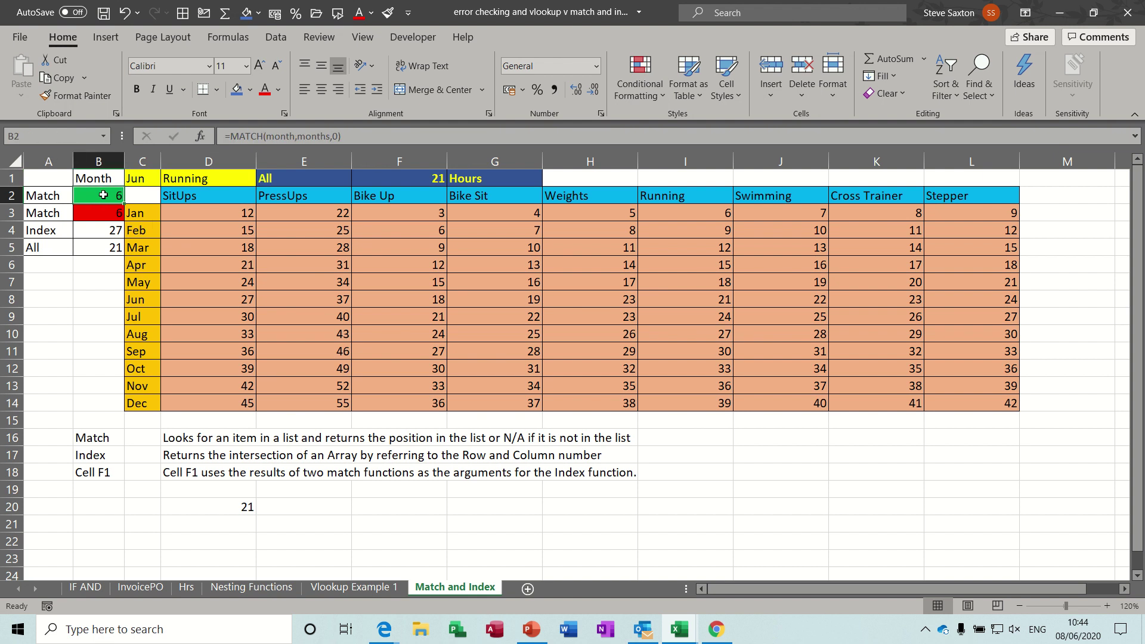
click(43, 136)
text(green)
key(Return)
Step: Name cell B3, the activity MATCH result, as red and check the INDEX formula in B4
click(81, 212)
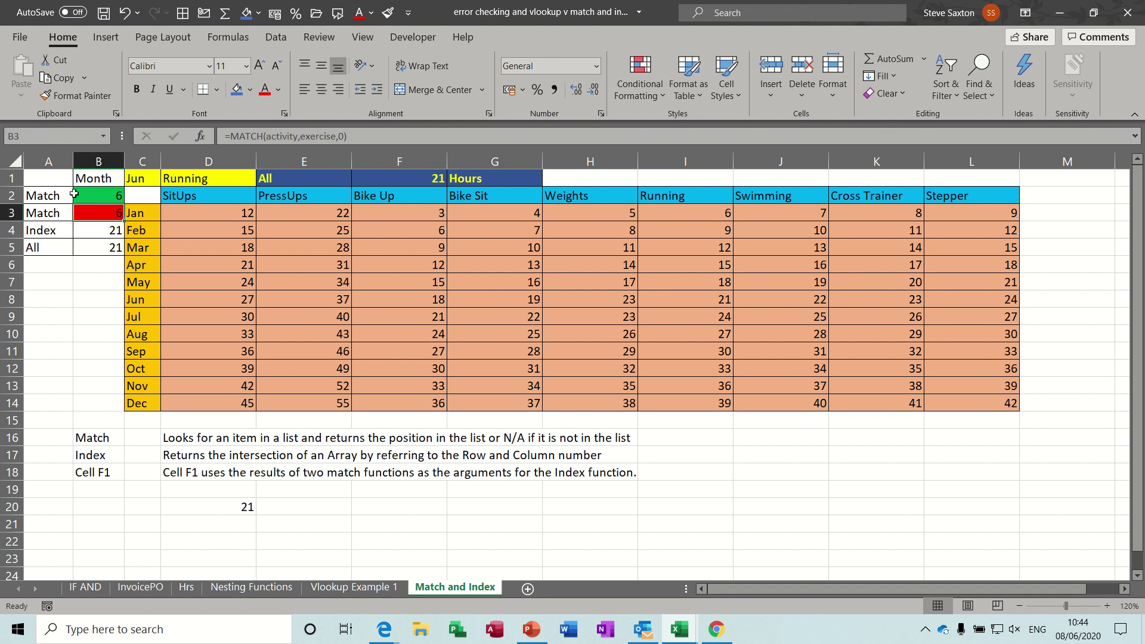
click(40, 137)
text(red)
click(105, 231)
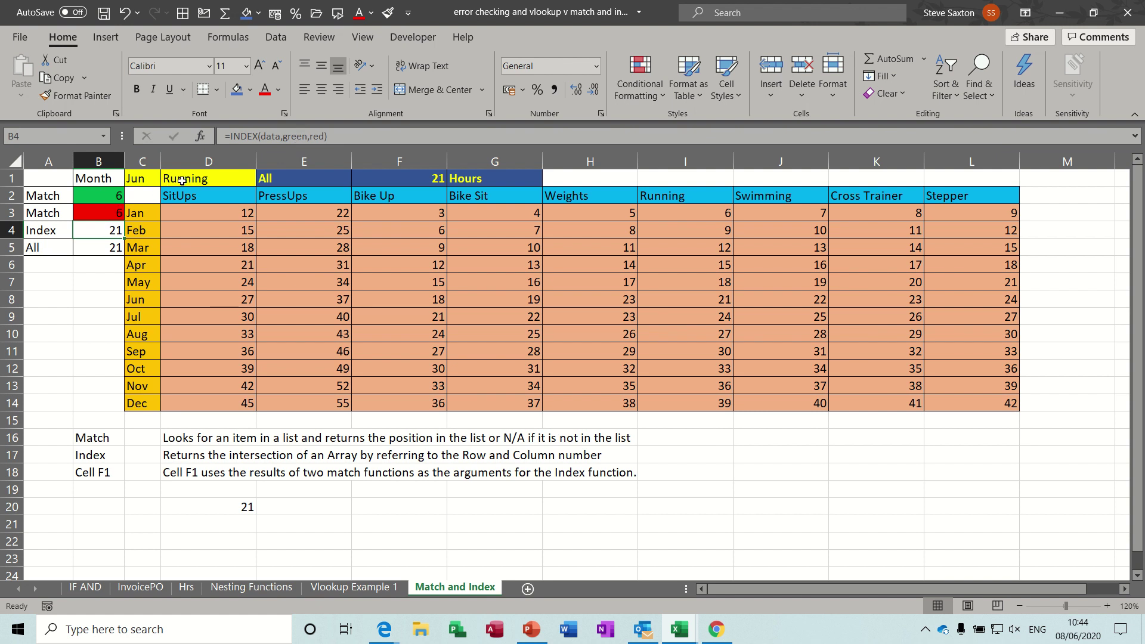
Step: Set the month in C1 to Jan
click(140, 179)
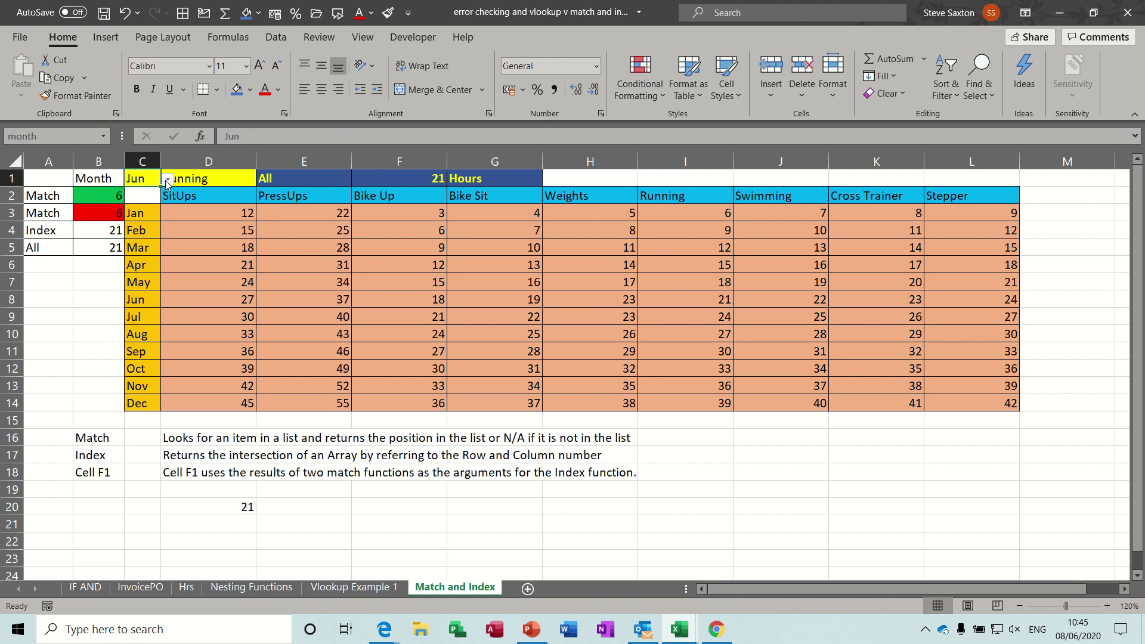
click(167, 181)
click(167, 197)
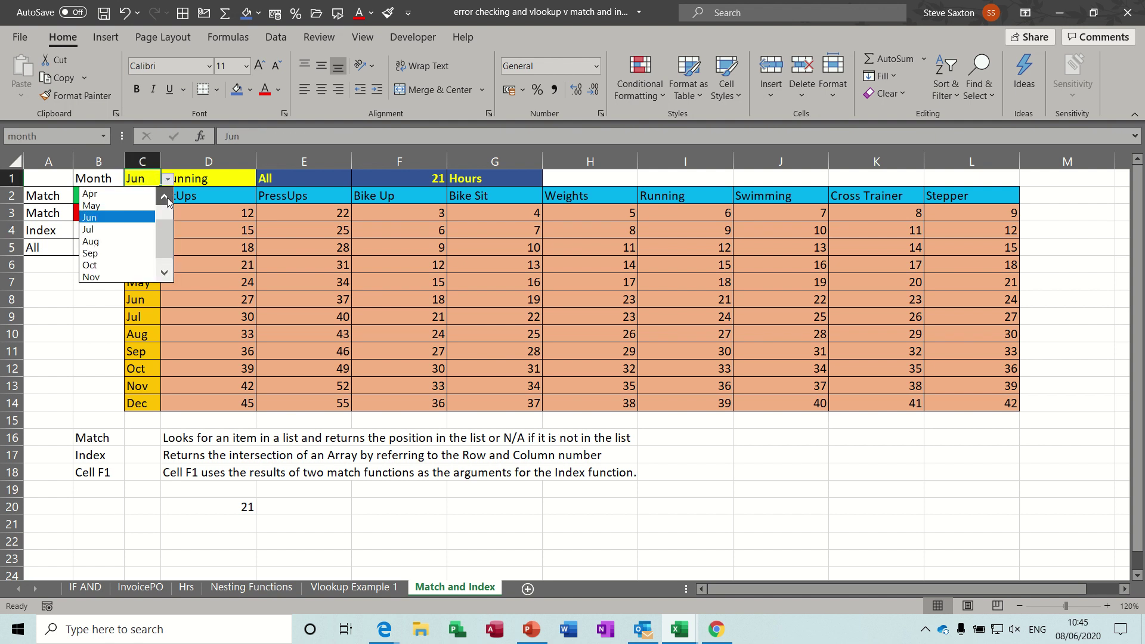
click(142, 195)
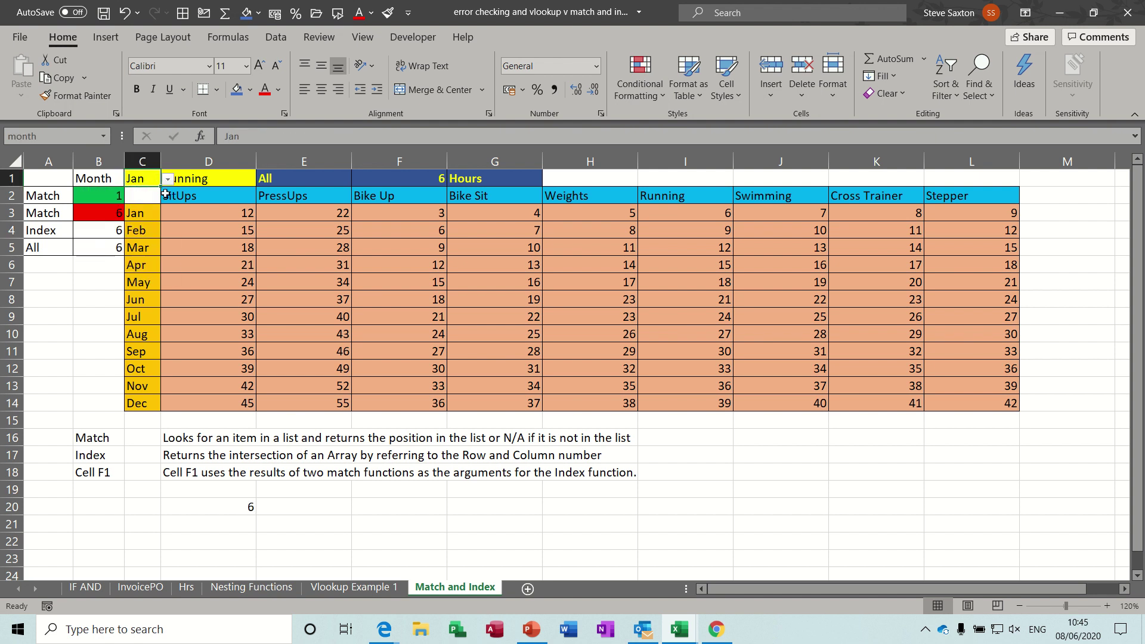
Step: Set the activity in D1 to SitUps
click(217, 179)
click(263, 179)
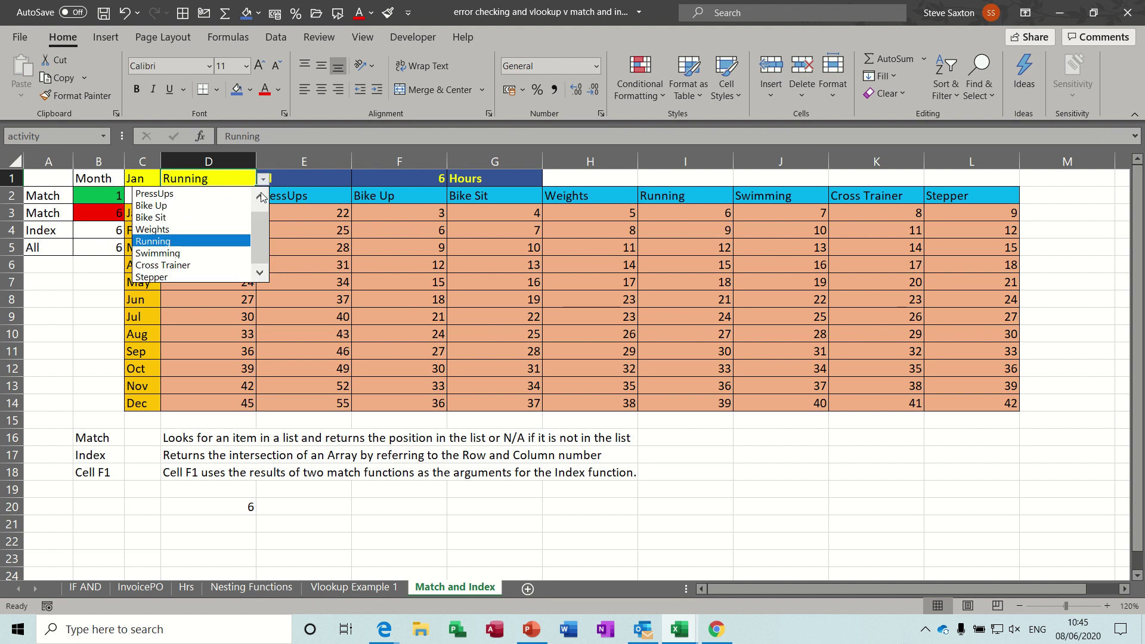
click(260, 197)
click(208, 196)
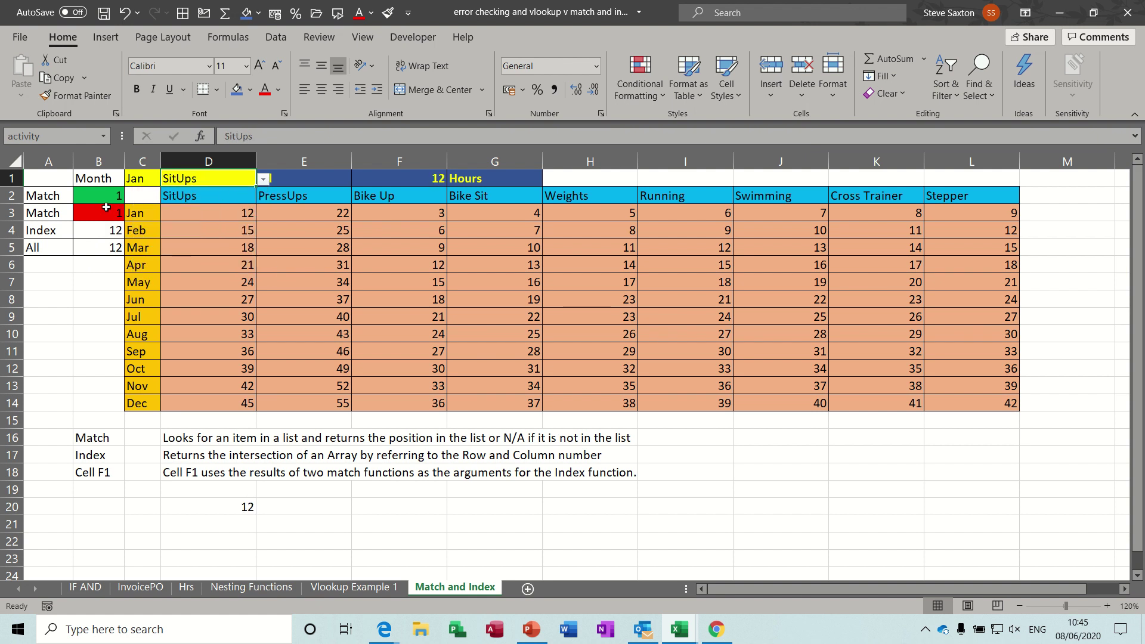
Step: Check the Jan SitUps value in D3 and compare the INDEX formula in B4 with the combined INDEX and MATCH formula in B5
click(210, 214)
click(105, 231)
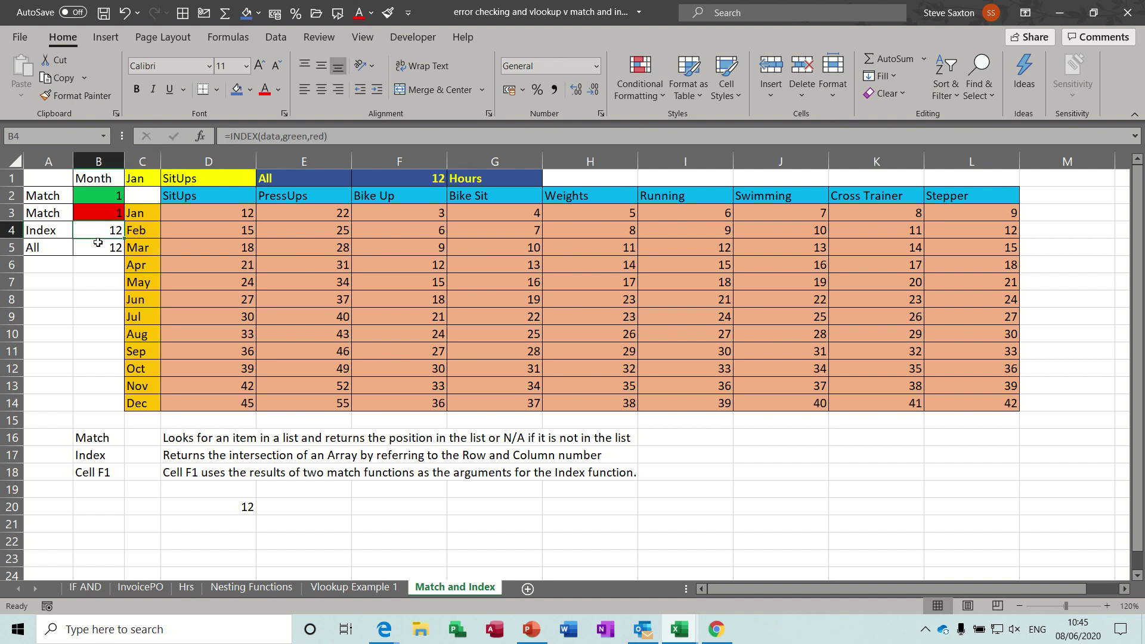
click(95, 249)
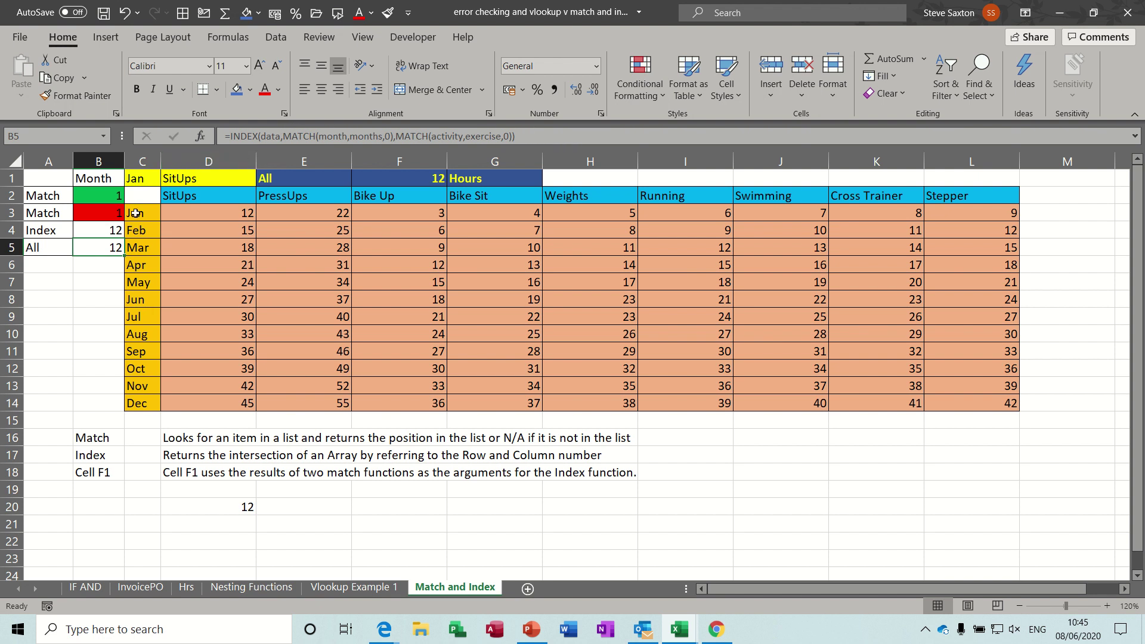
click(108, 230)
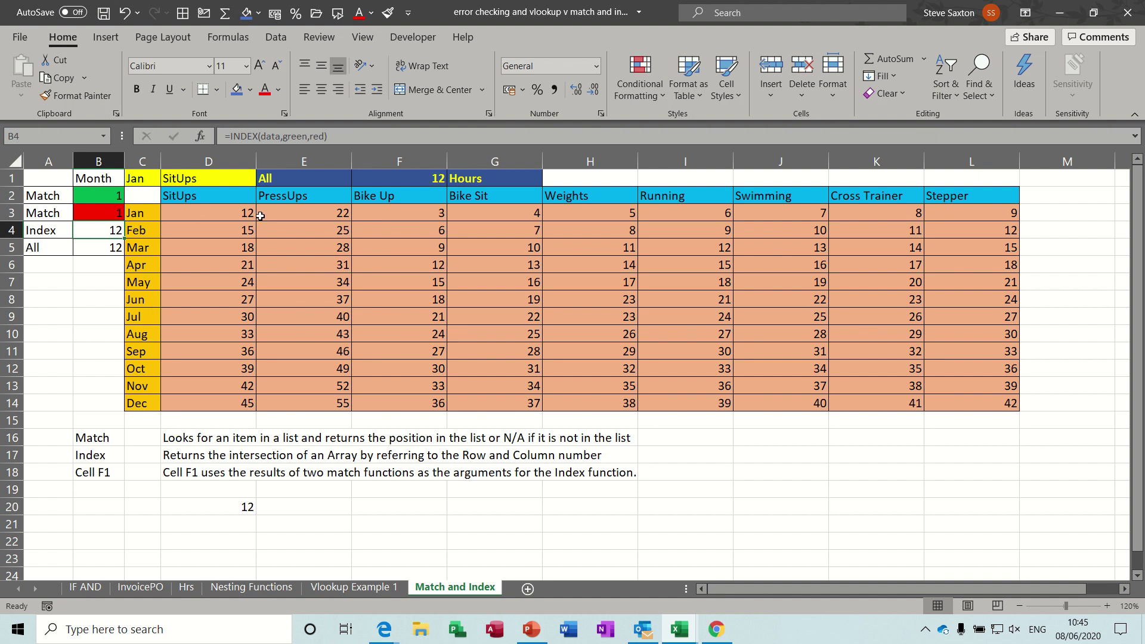
Step: Examine the Bike Sit values G3:G14, the SitUps values D3:D14 and the activity headings D2:E2
click(497, 213)
drag(498, 214, 514, 403)
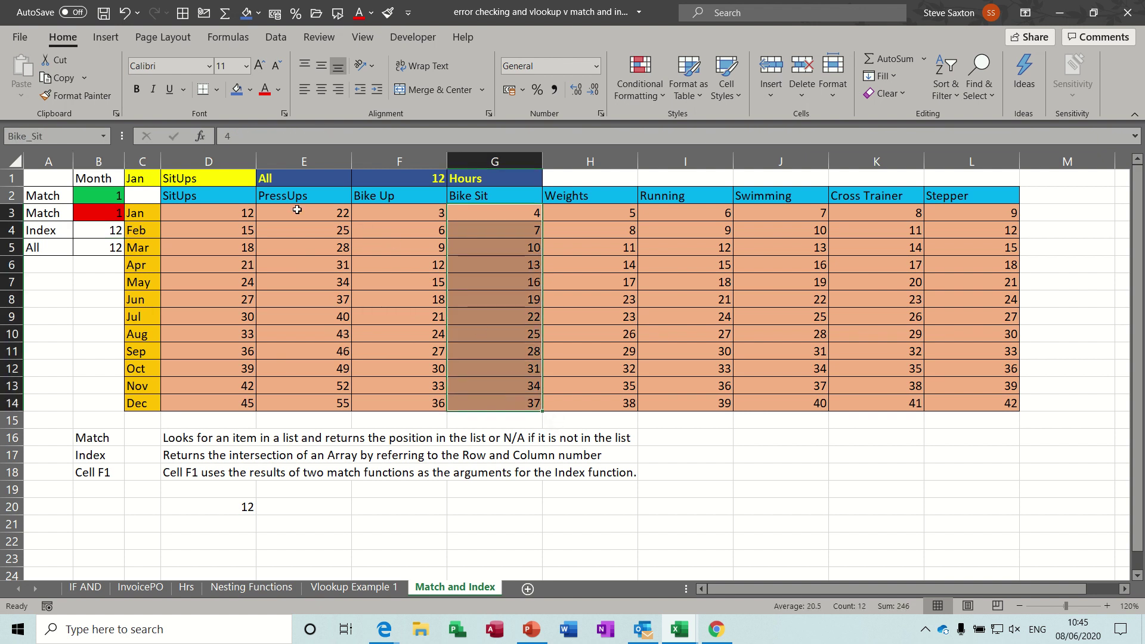
drag(203, 214, 219, 401)
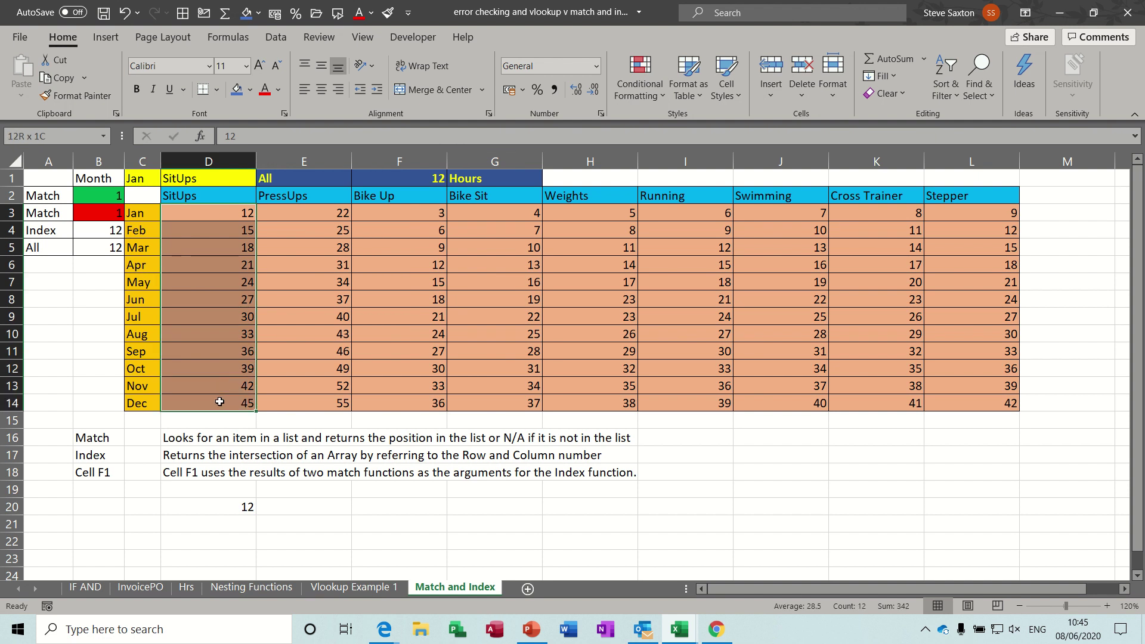
click(305, 216)
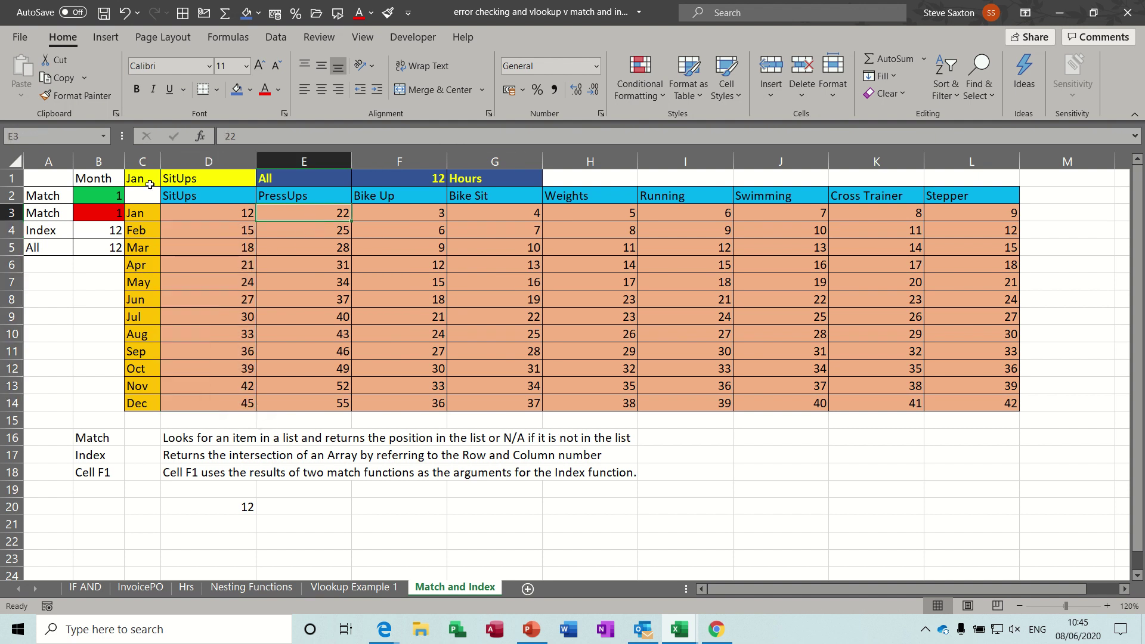
drag(185, 196, 298, 192)
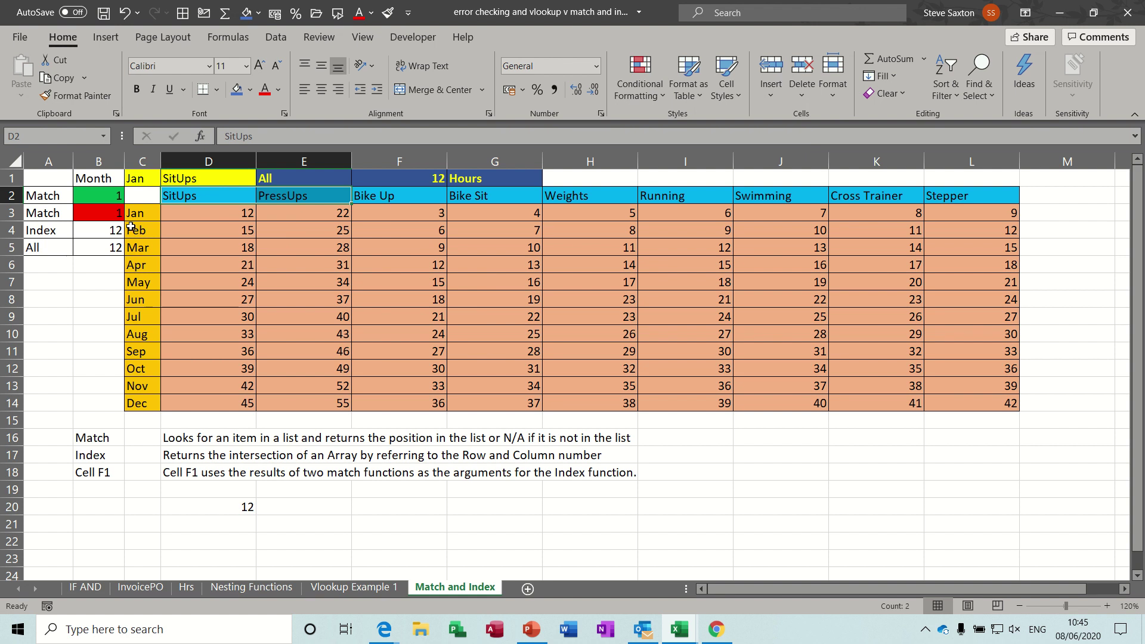
Step: On the Vlookup Example 1 sheet, examine the codes A5:A19 and the first description and cost entries beside them
click(334, 589)
drag(44, 238, 52, 454)
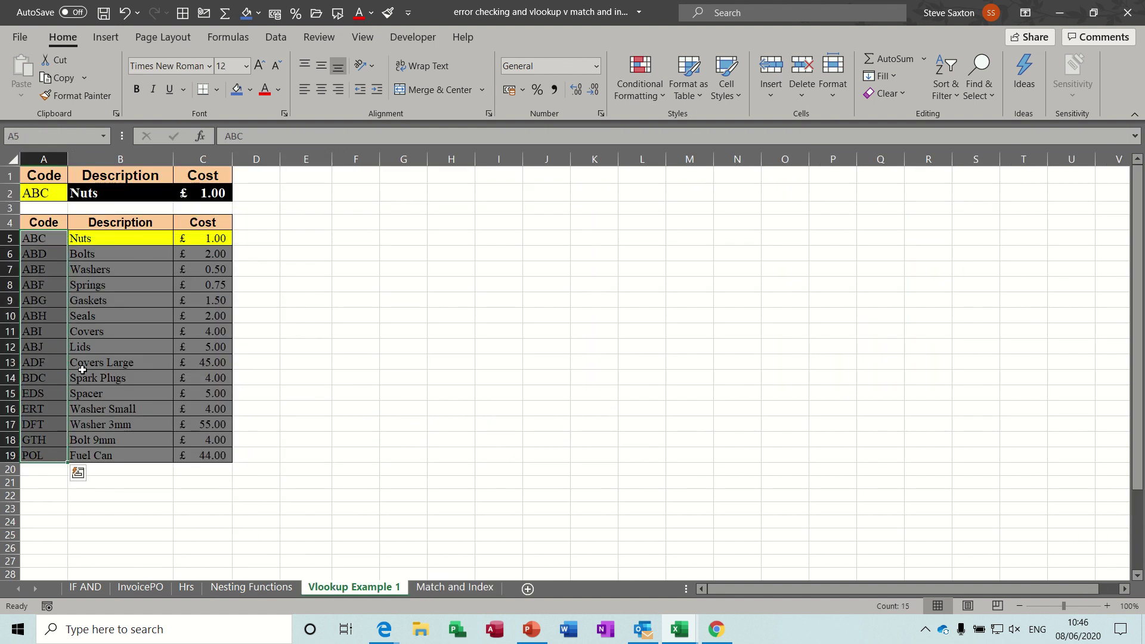
click(129, 239)
click(130, 254)
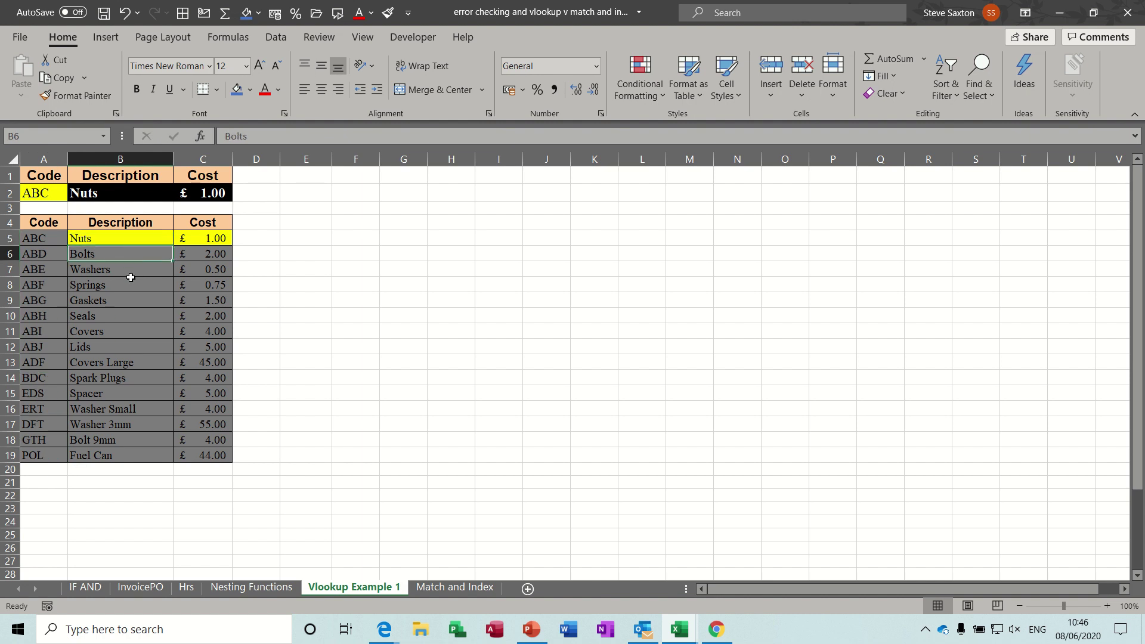
click(130, 278)
click(207, 242)
click(207, 264)
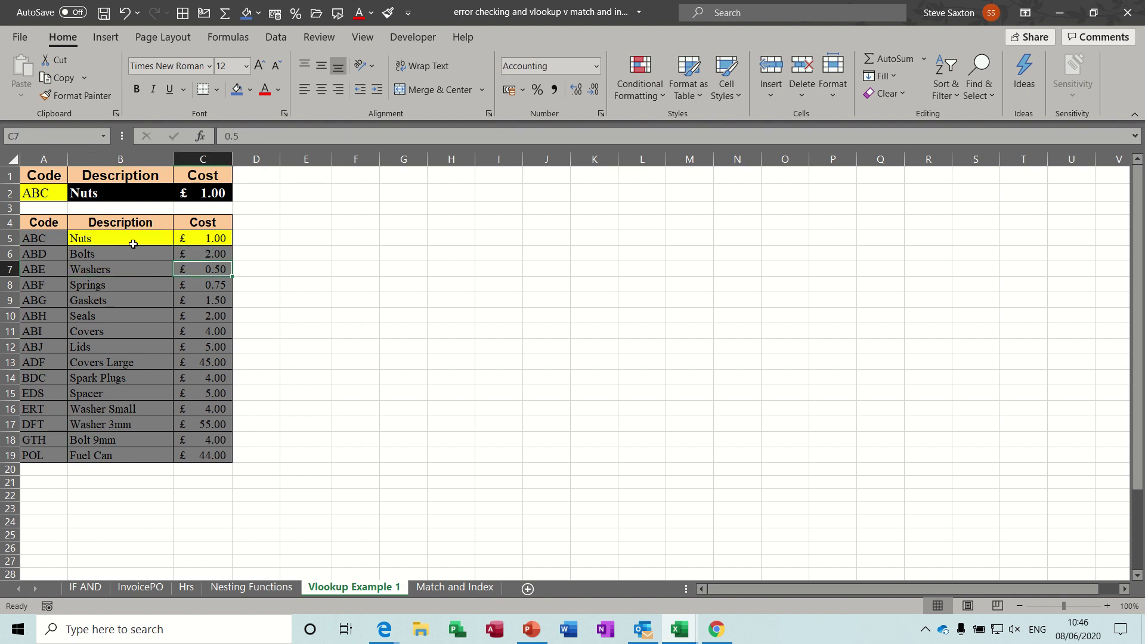
Step: Examine the description column B5:B19 and return to the Match and Index sheet
click(125, 255)
click(118, 283)
click(122, 300)
drag(121, 239, 122, 453)
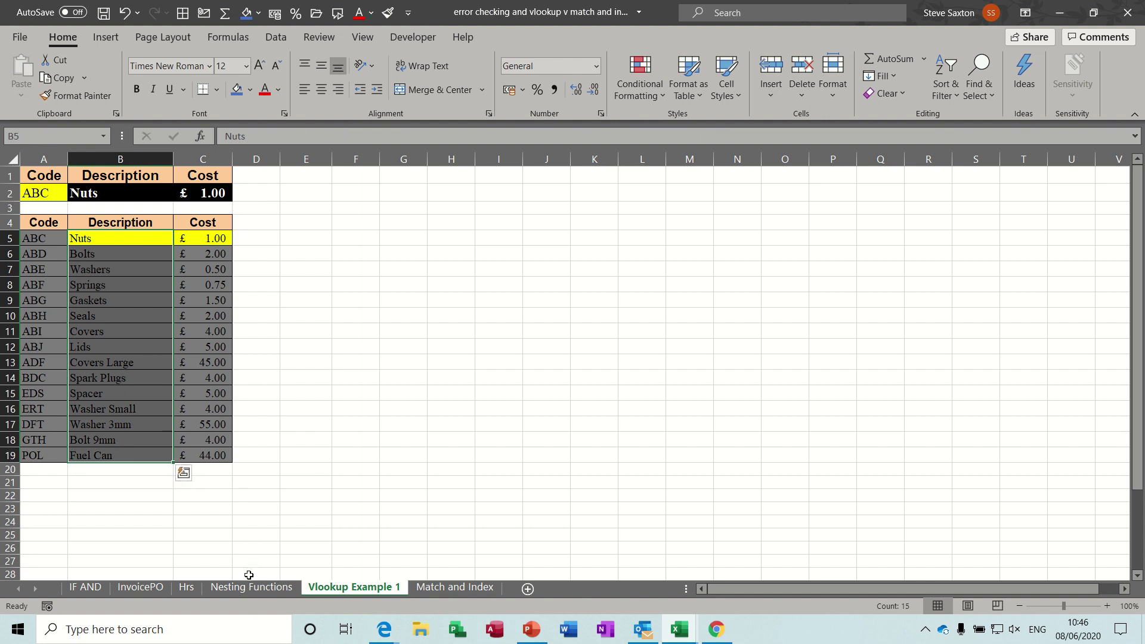
click(117, 267)
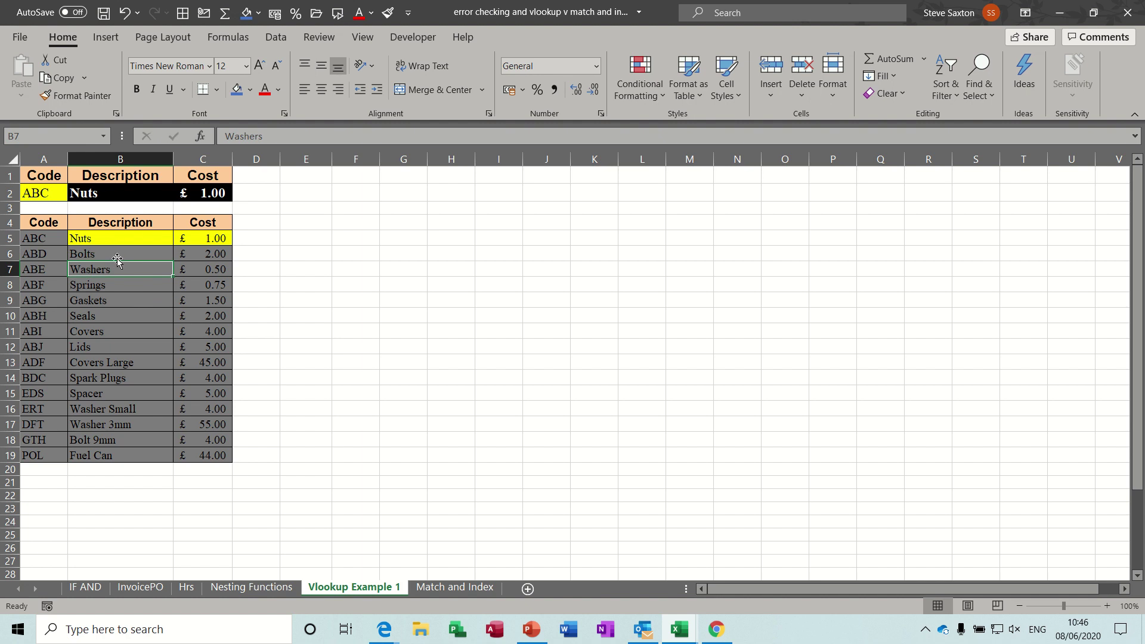
click(439, 588)
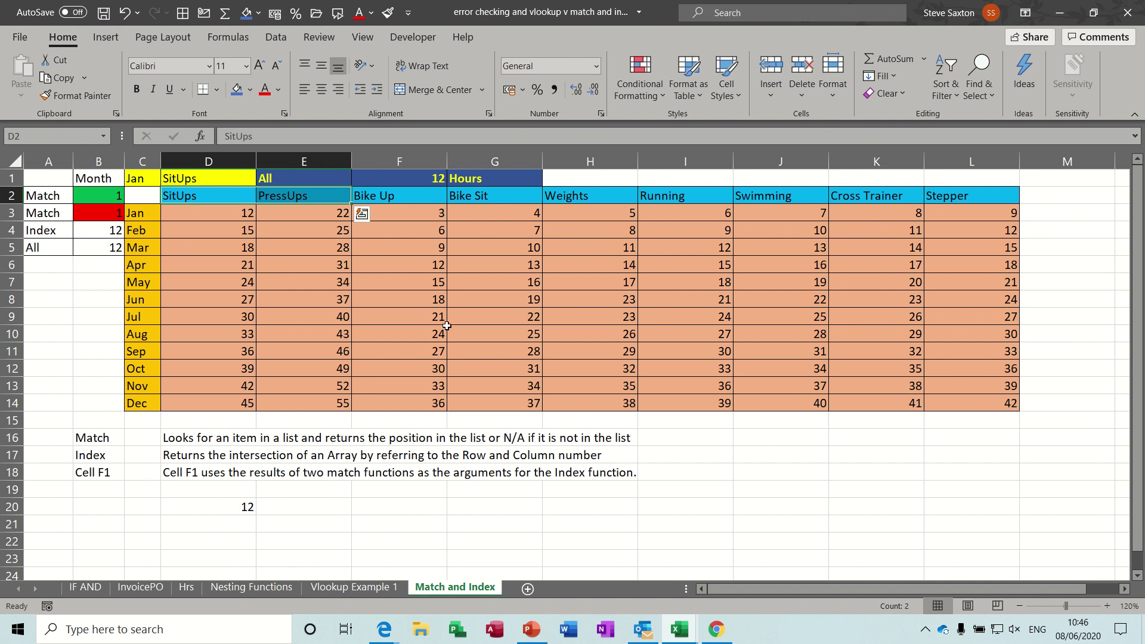
click(422, 311)
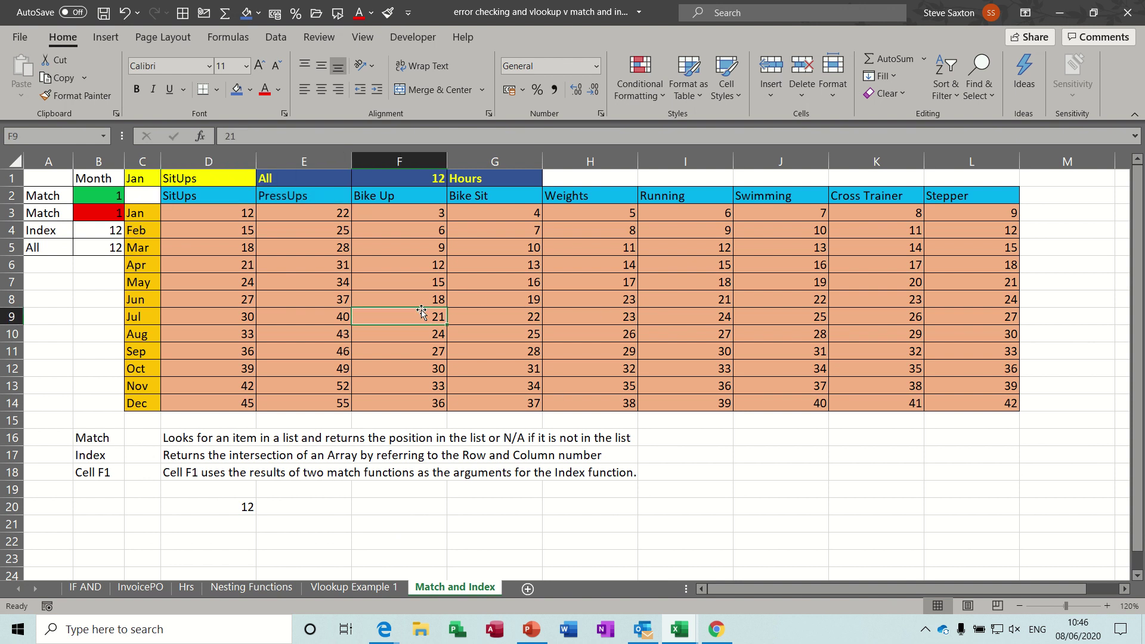